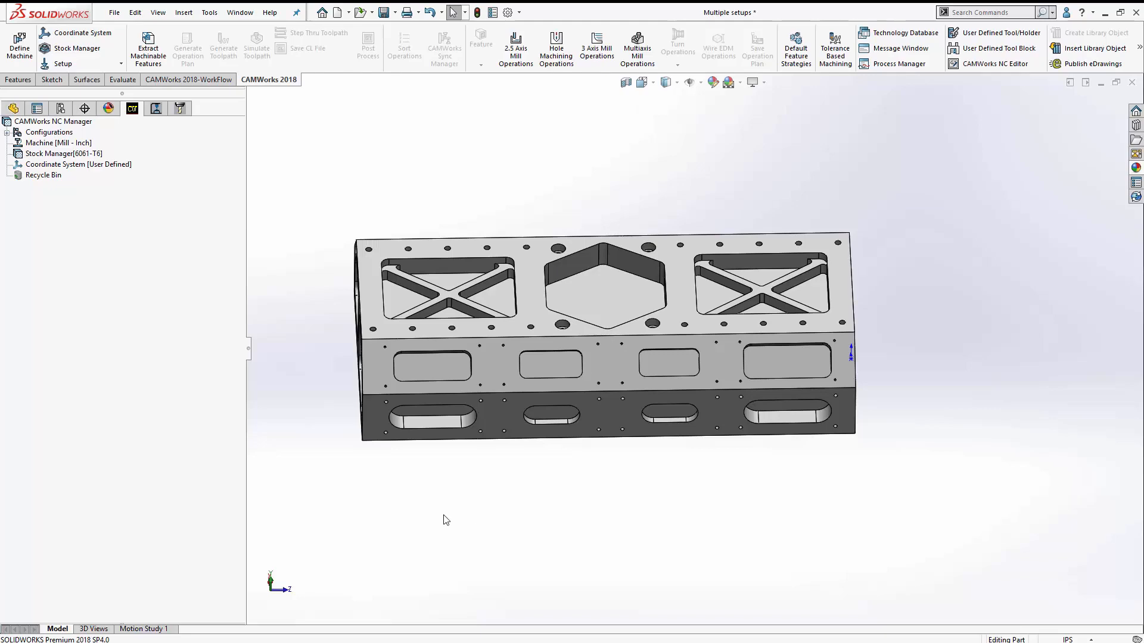
middle_click_drag(668, 153, 663, 238)
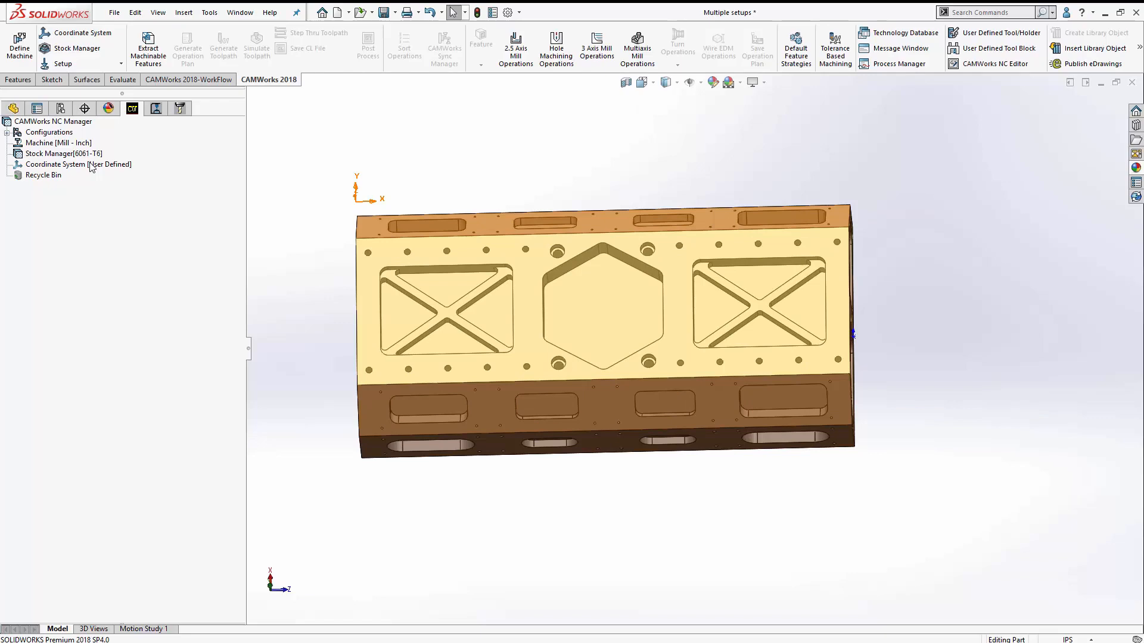
middle_click_drag(319, 434, 315, 334)
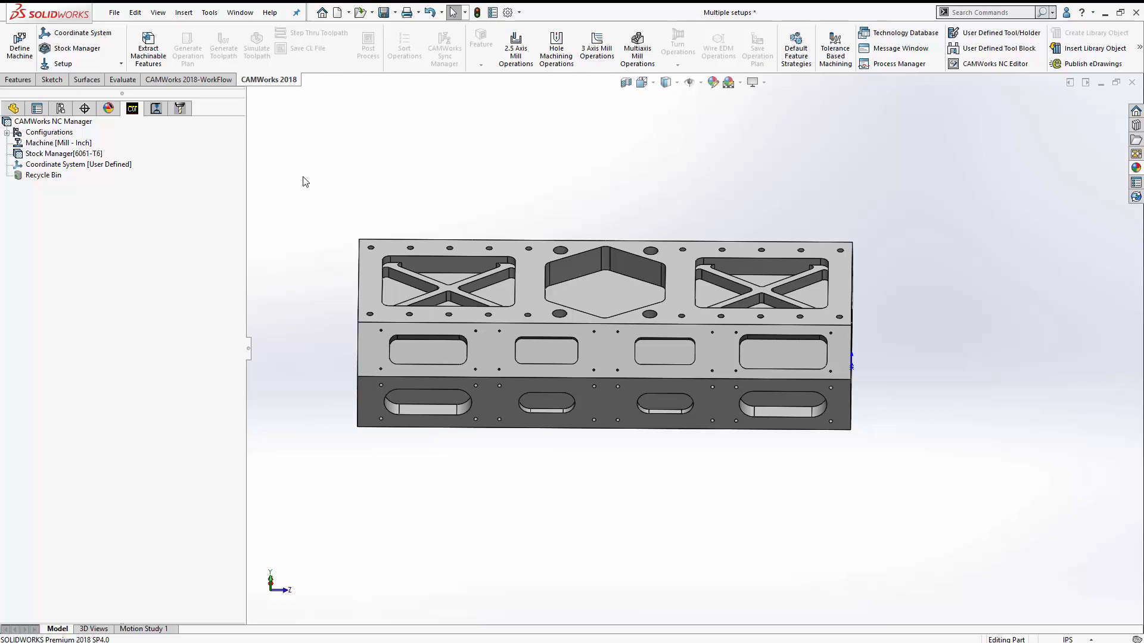
Review the CAMWorks mill feature extraction options, including the available extraction methods and the hole recognition settings.
left_click(211, 16)
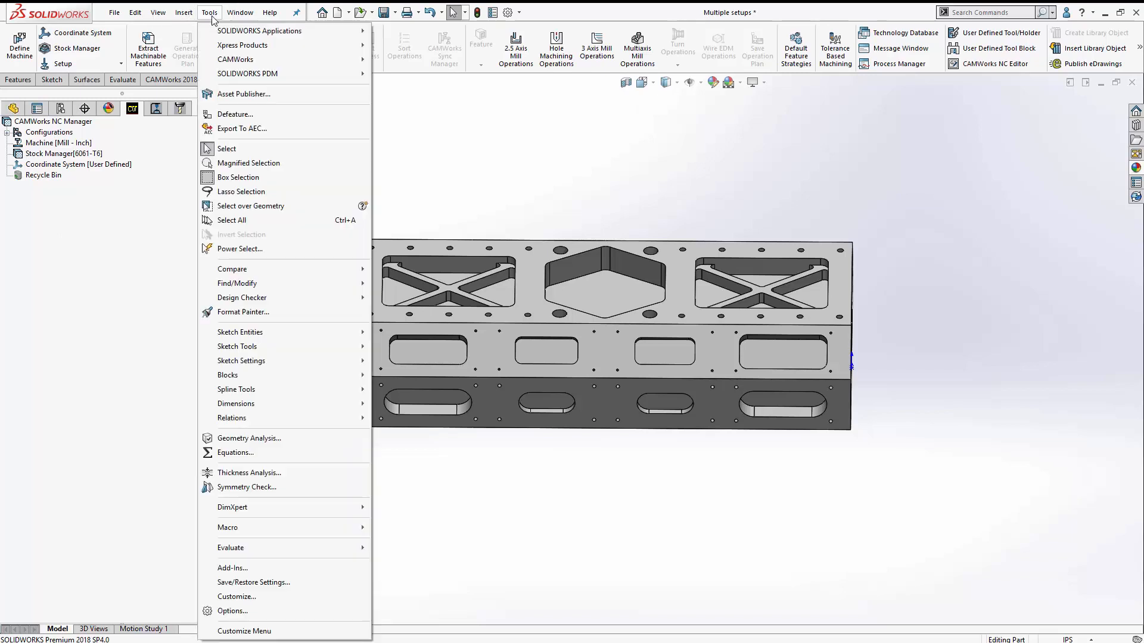
left_click(267, 61)
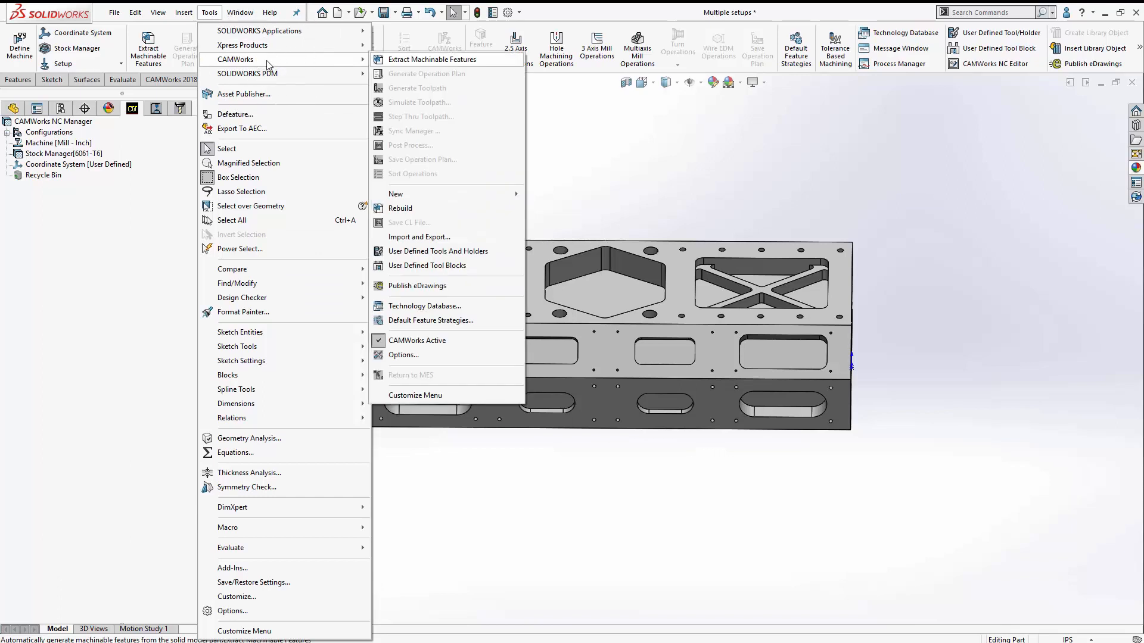
left_click(414, 356)
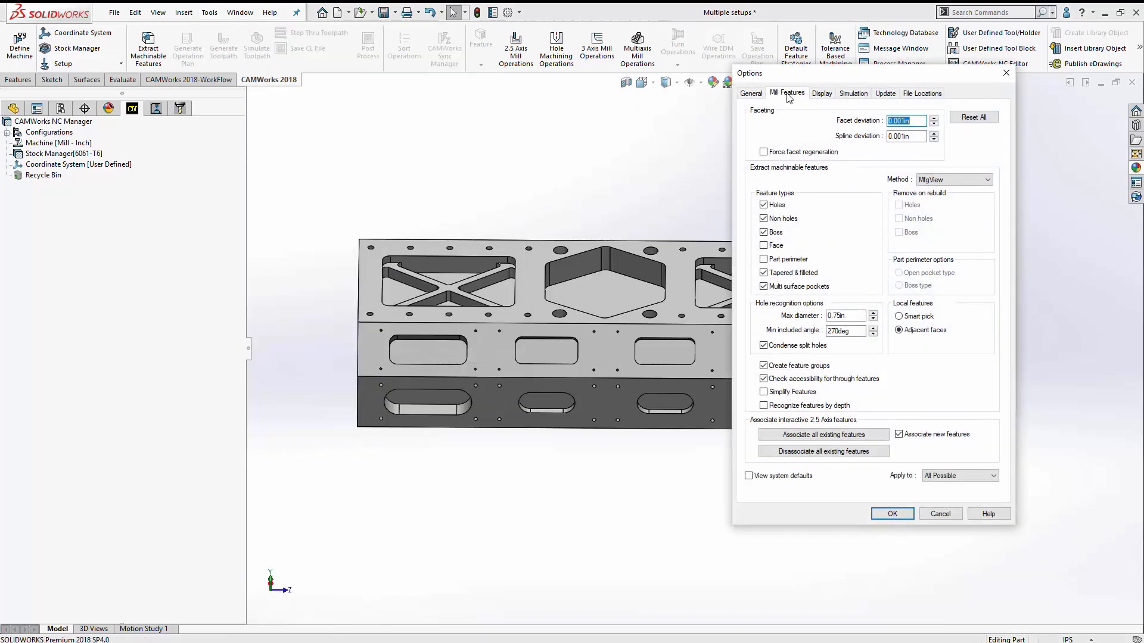
left_click(787, 95)
left_click(975, 181)
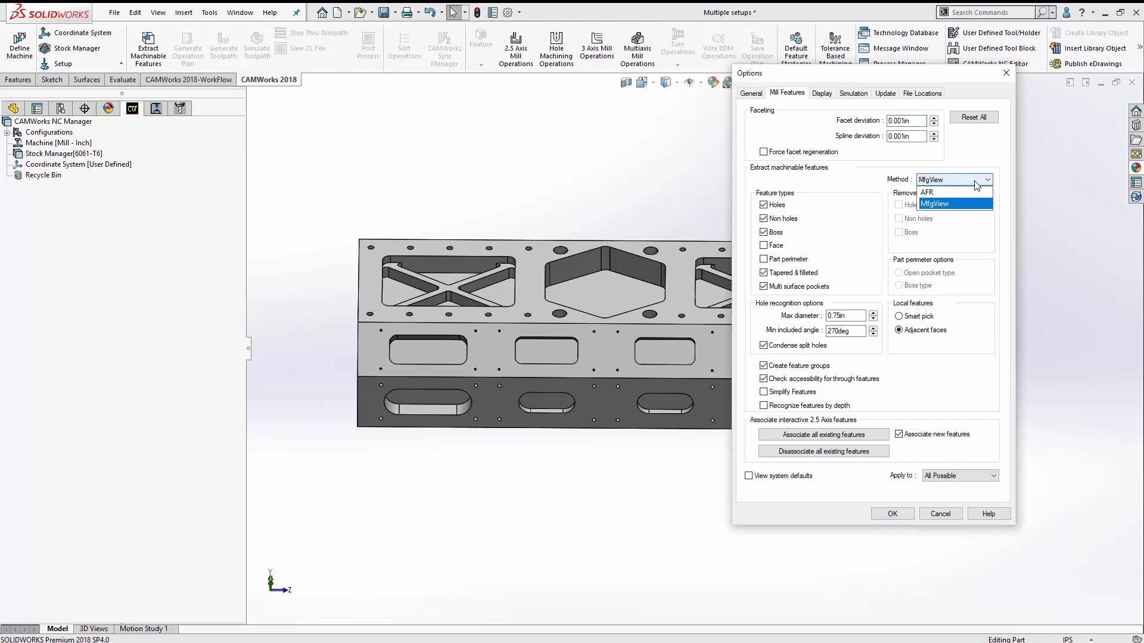
left_click(975, 181)
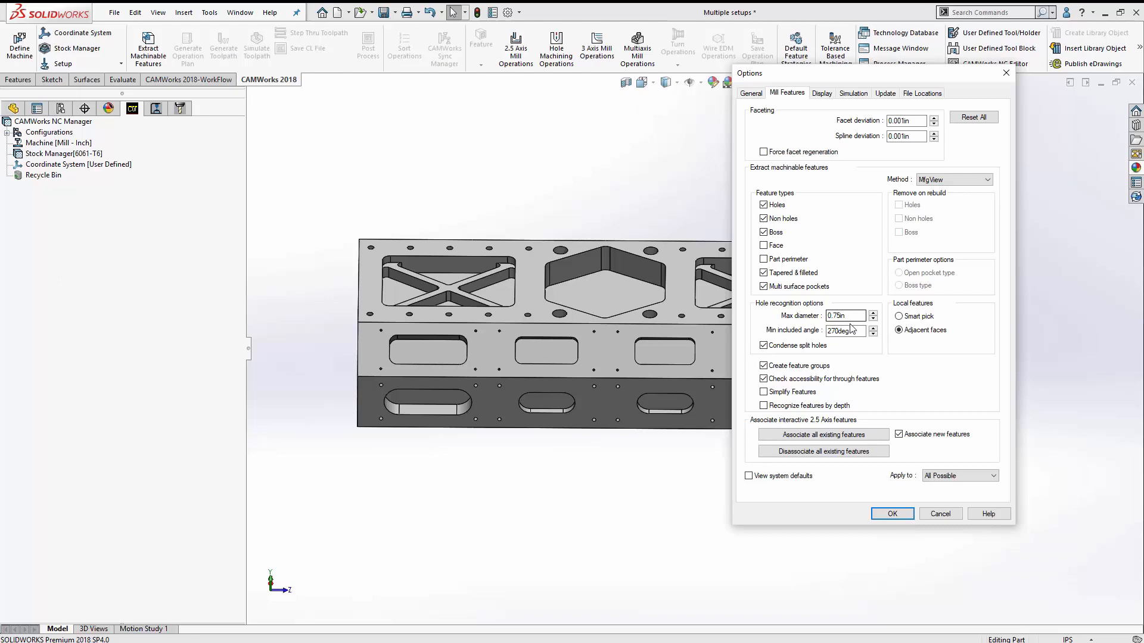
left_click(853, 330)
left_click(892, 513)
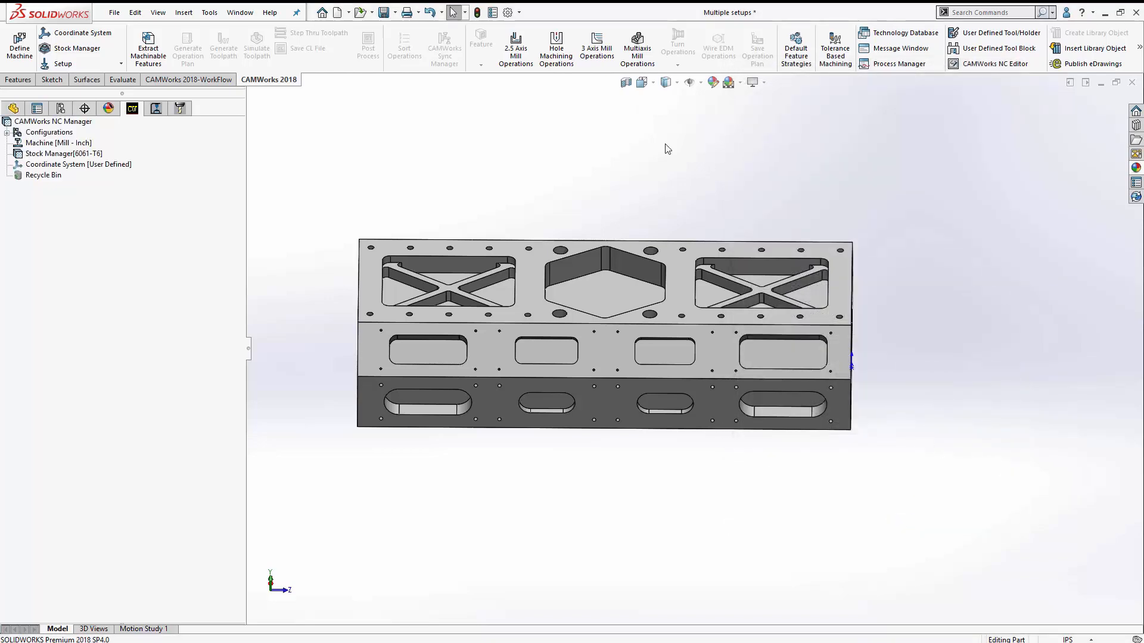
Extract the machinable features of the part automatically.
left_click(150, 48)
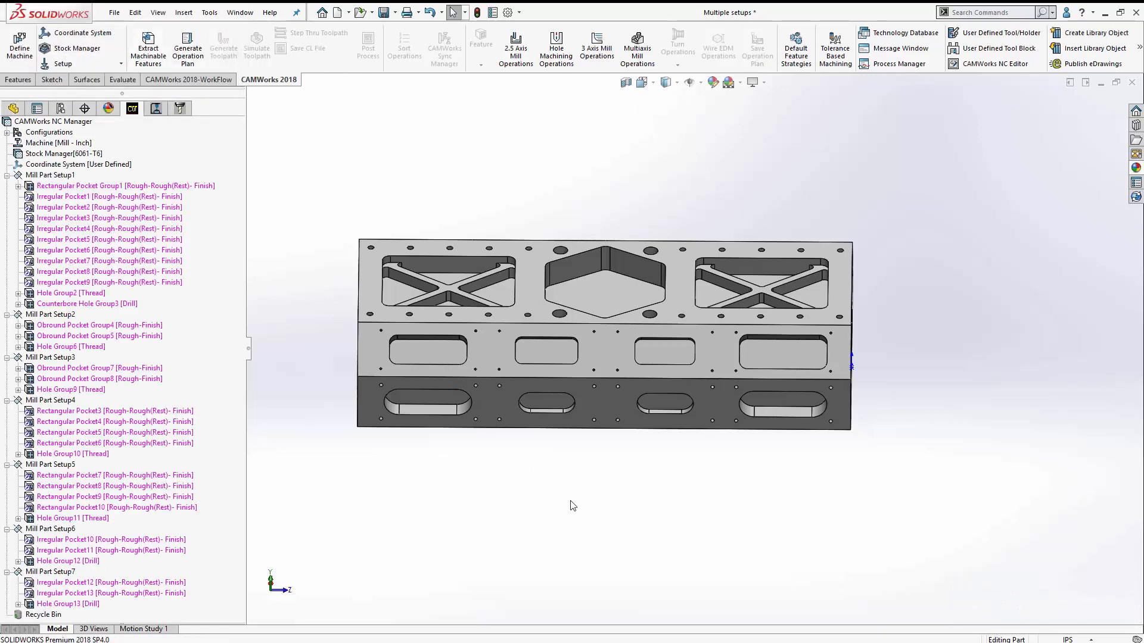
mouse_move(572, 502)
middle_mouse_down()
mouse_move(643, 463)
mouse_move(536, 494)
middle_mouse_up()
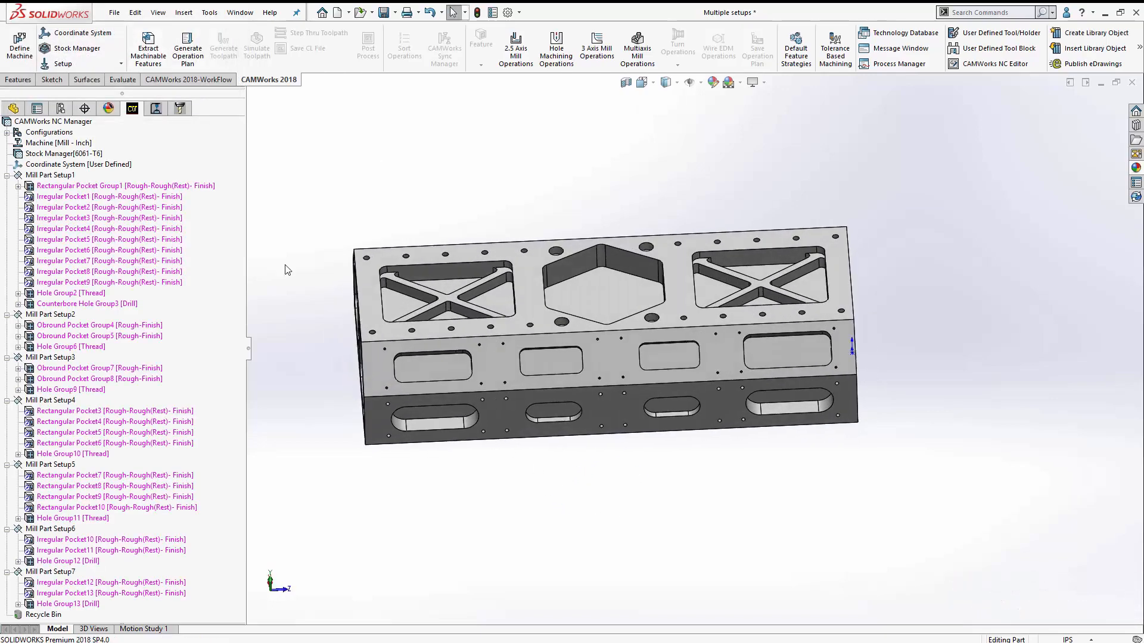
Examine the extracted mill part setups, checking the machining directions of Mill Part Setup1, 3, 4 and 6 on the model.
left_click(50, 174)
middle_click_drag(387, 539, 409, 429)
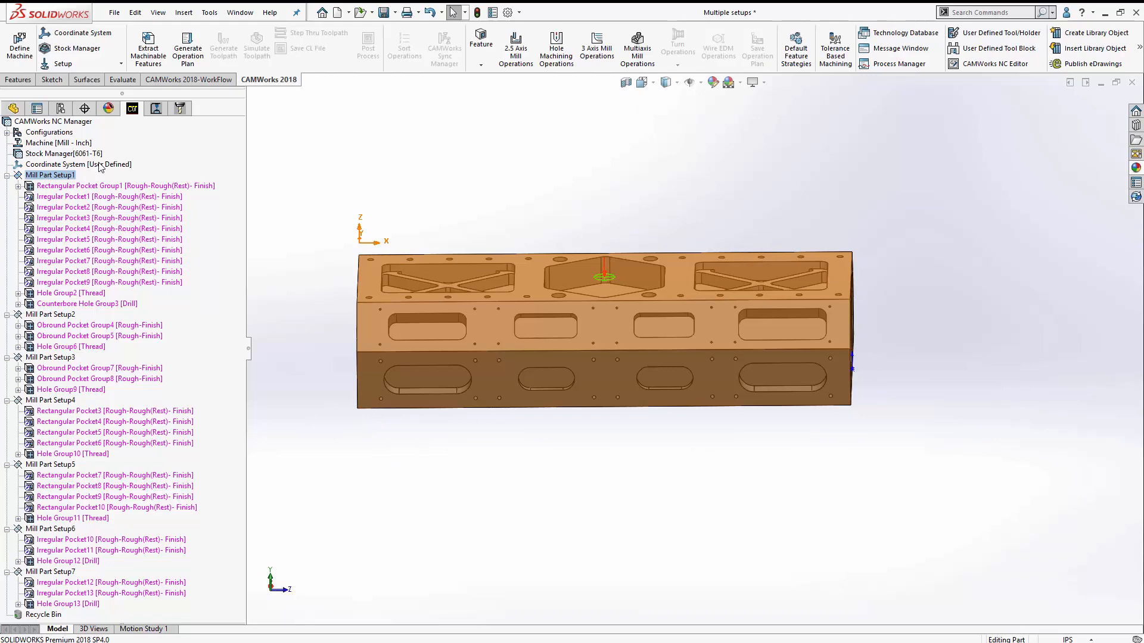
middle_click_drag(381, 392, 473, 458)
key("Escape")
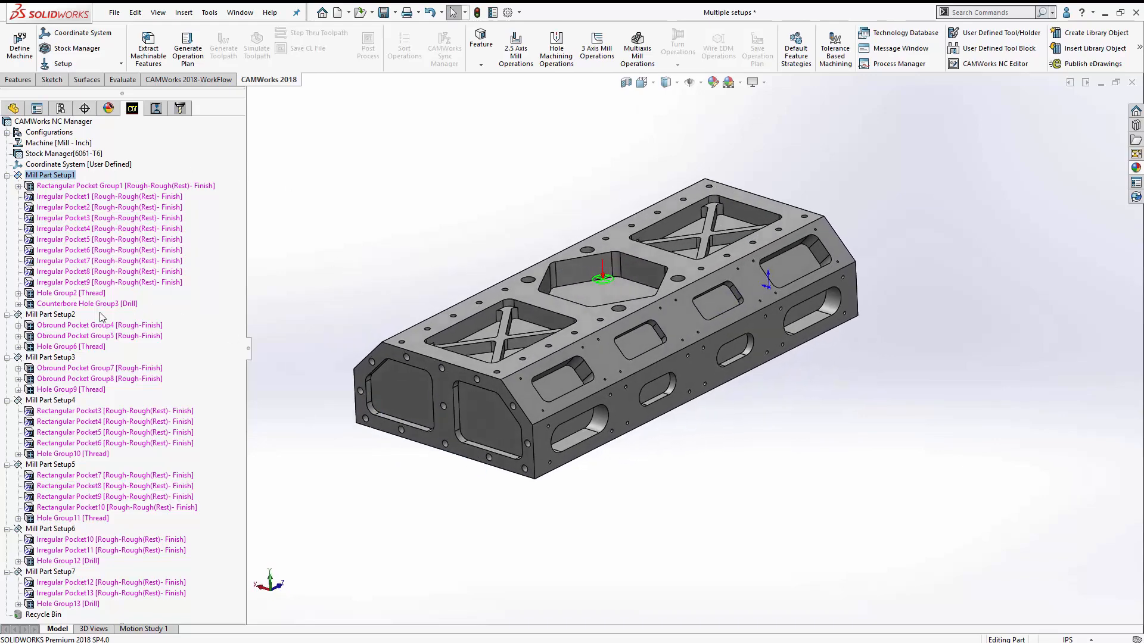
left_click(59, 315)
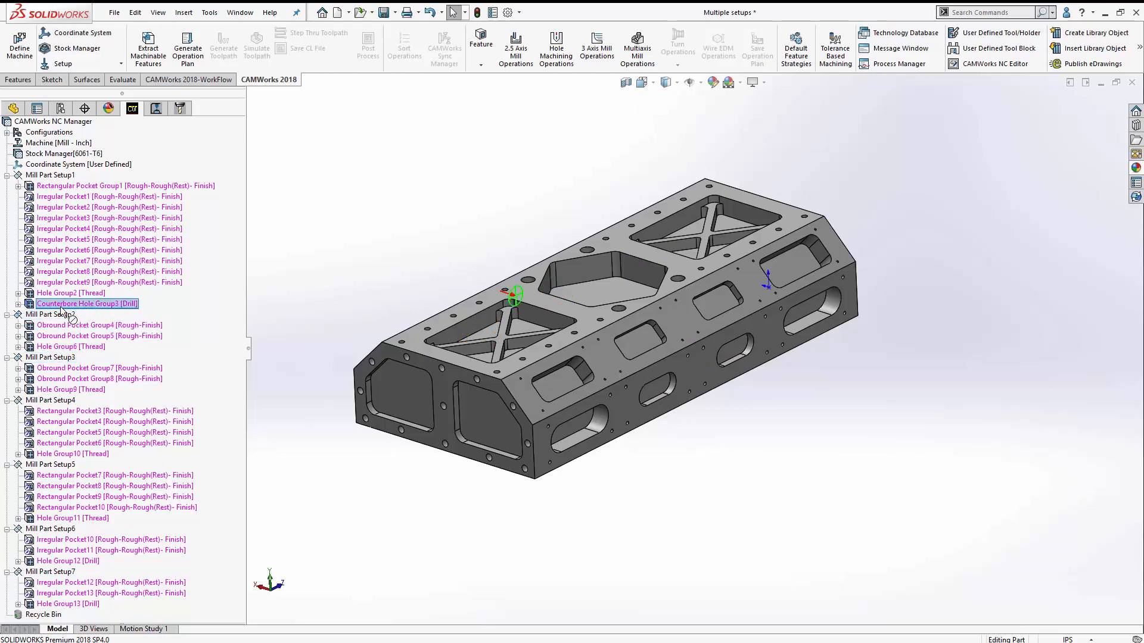
left_click_drag(63, 309, 60, 357)
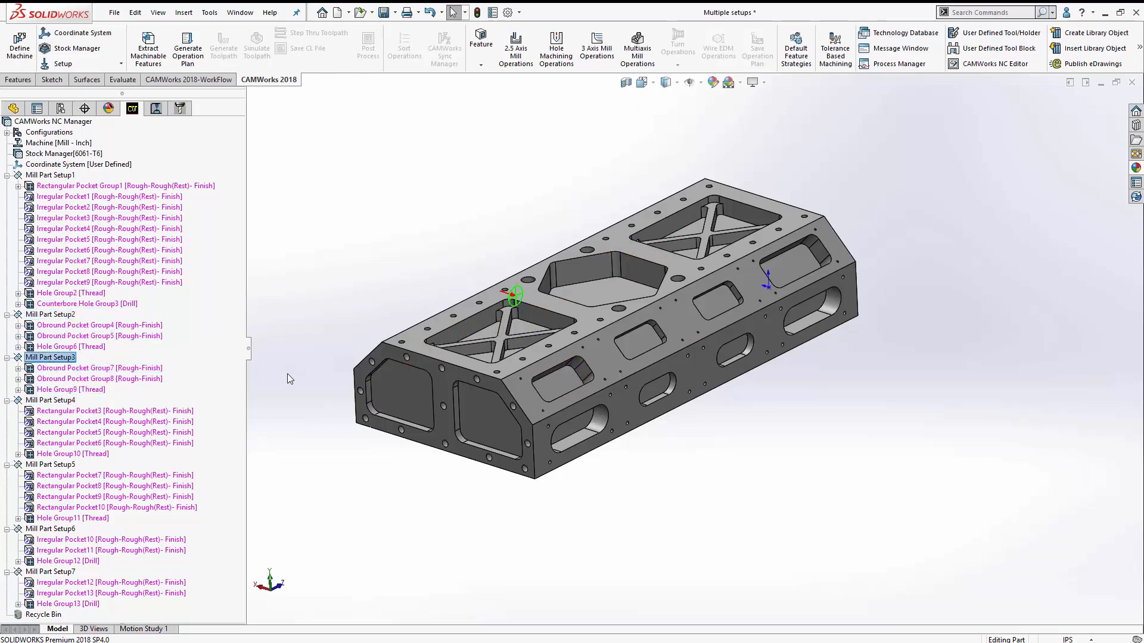
left_click(50, 400)
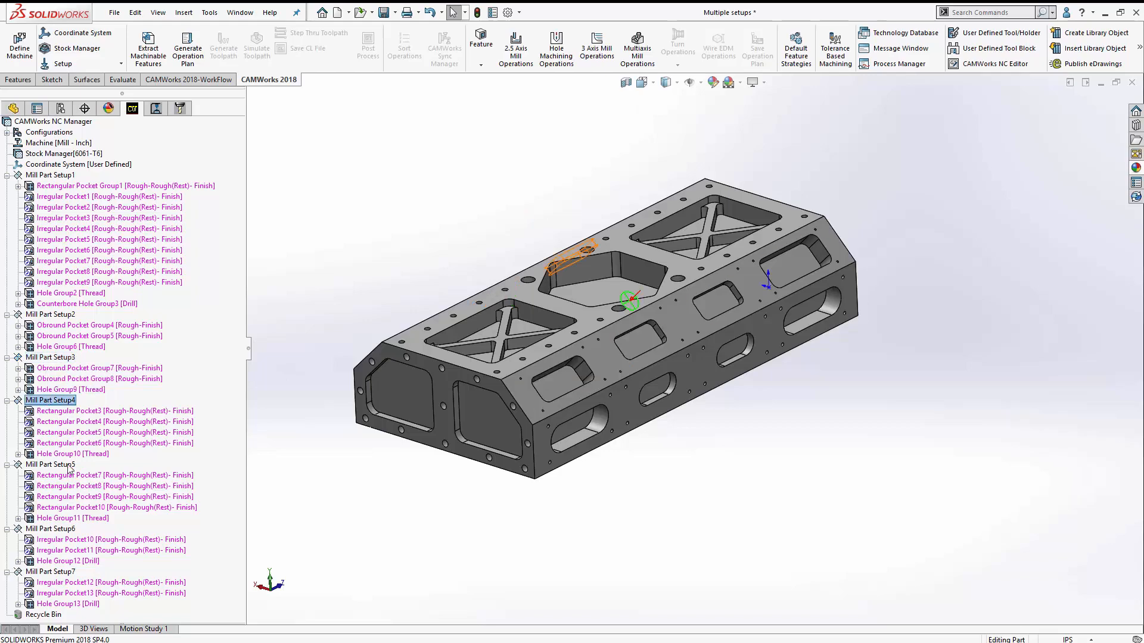
left_click(60, 529)
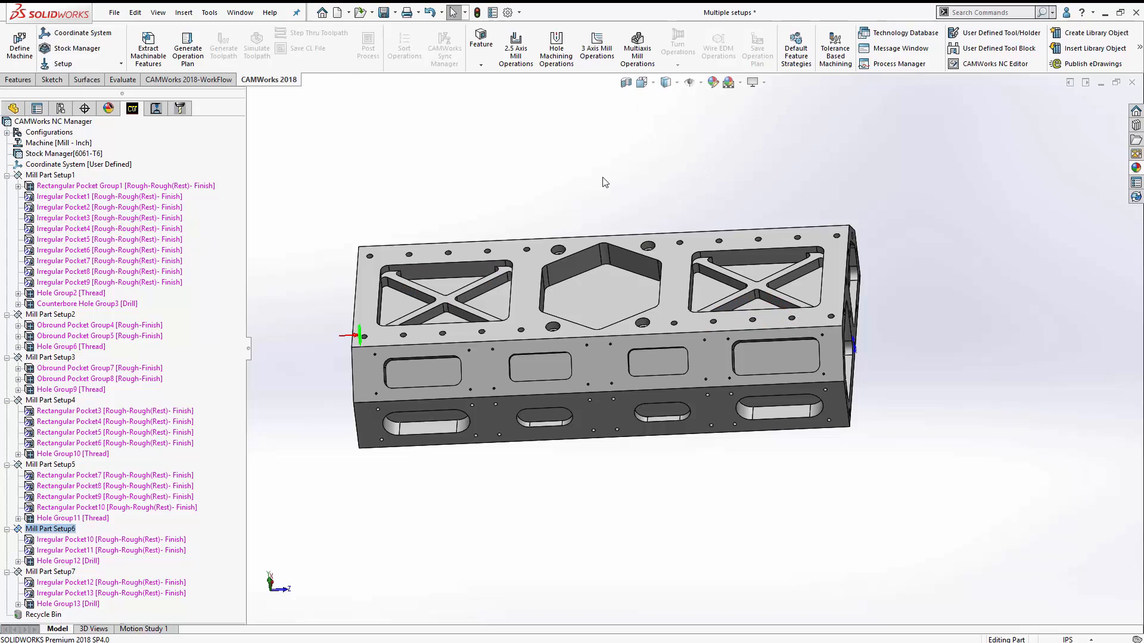
Set the default feature strategy for rectangular pockets to Rough-Finish.
left_click(800, 58)
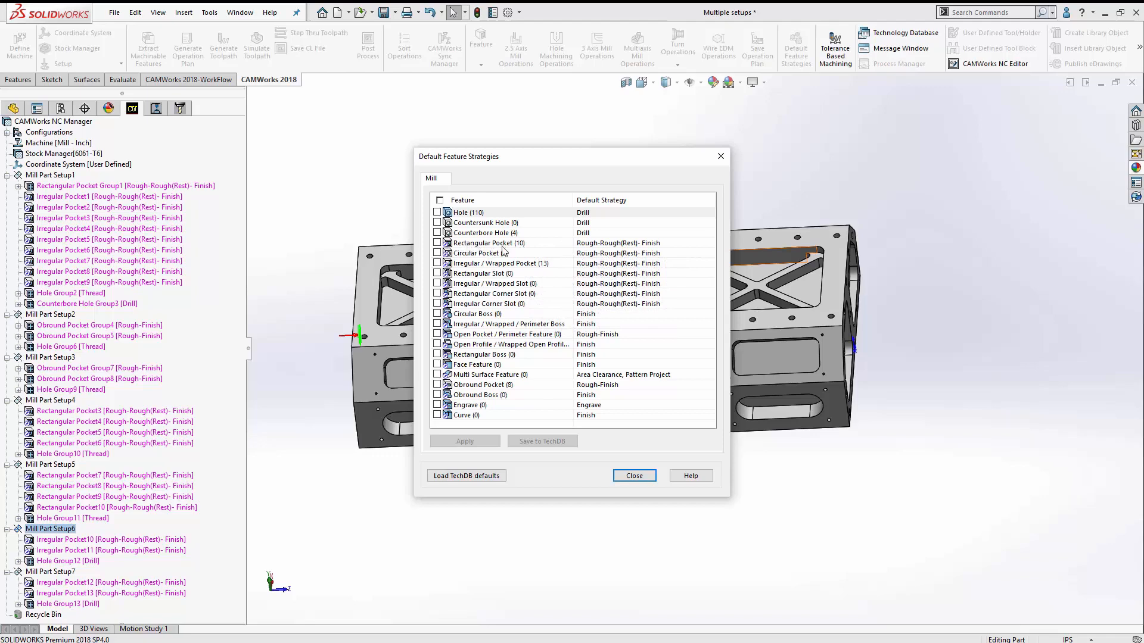
left_click(623, 246)
left_click(622, 246)
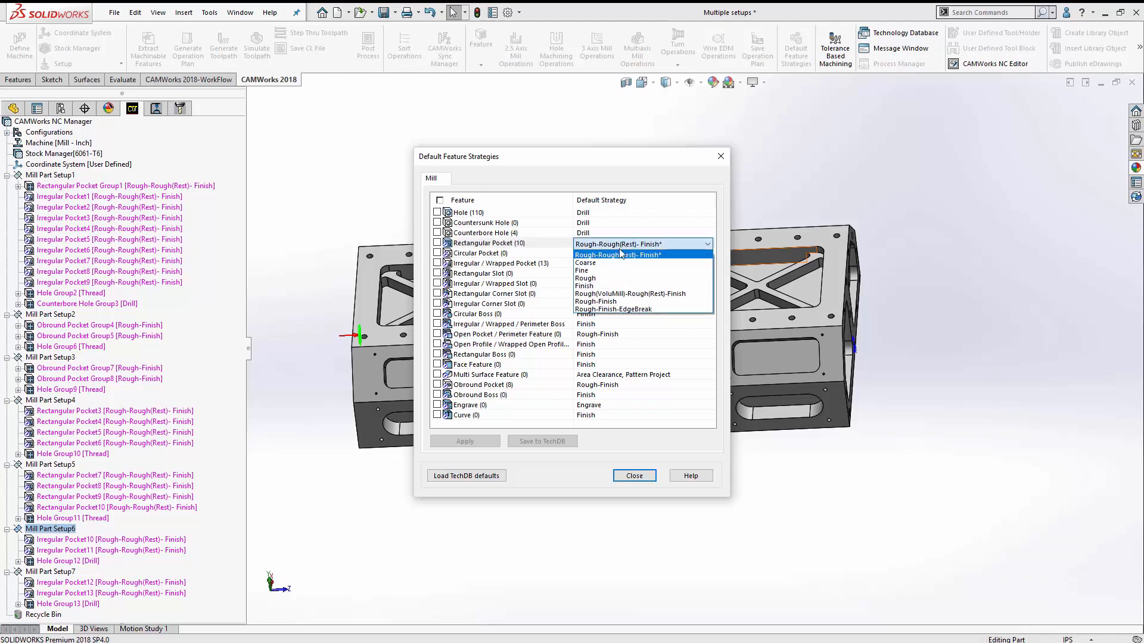
left_click(611, 303)
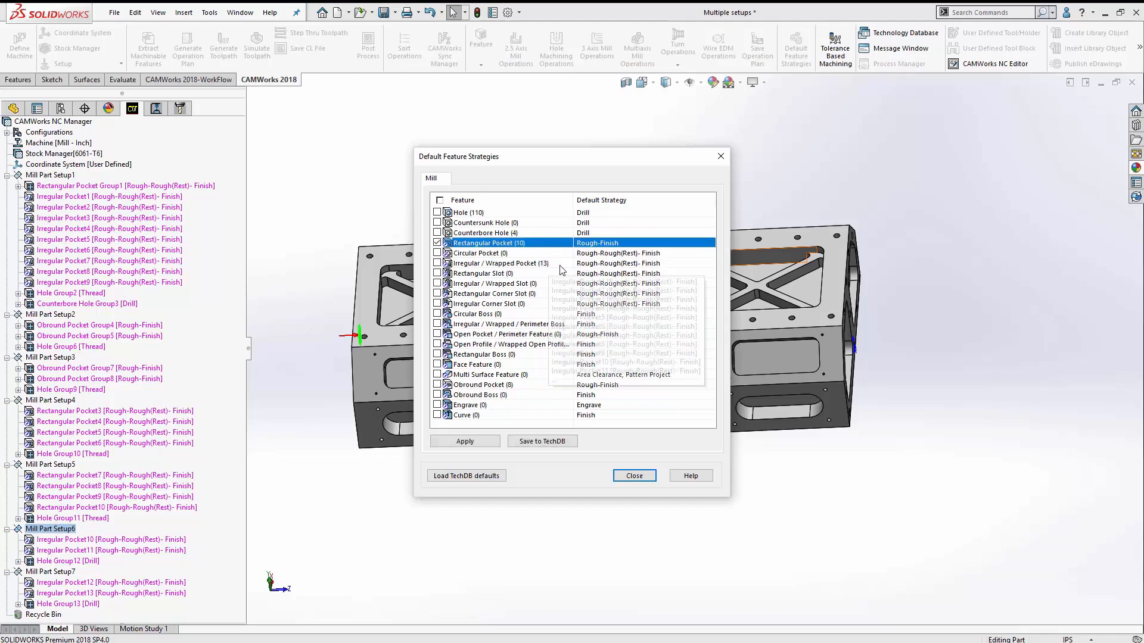
Set the default strategy for irregular/wrapped pockets to Rough-Finish and apply the changed strategies to the extracted features.
left_click(616, 268)
left_click(616, 268)
left_click(624, 315)
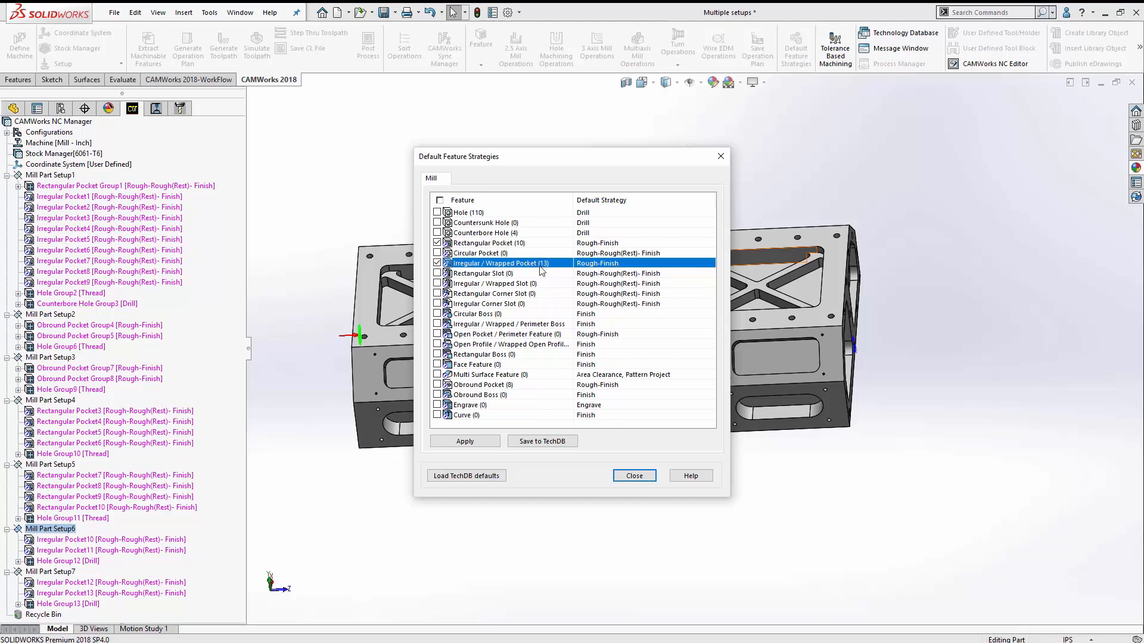
mouse_move(467, 269)
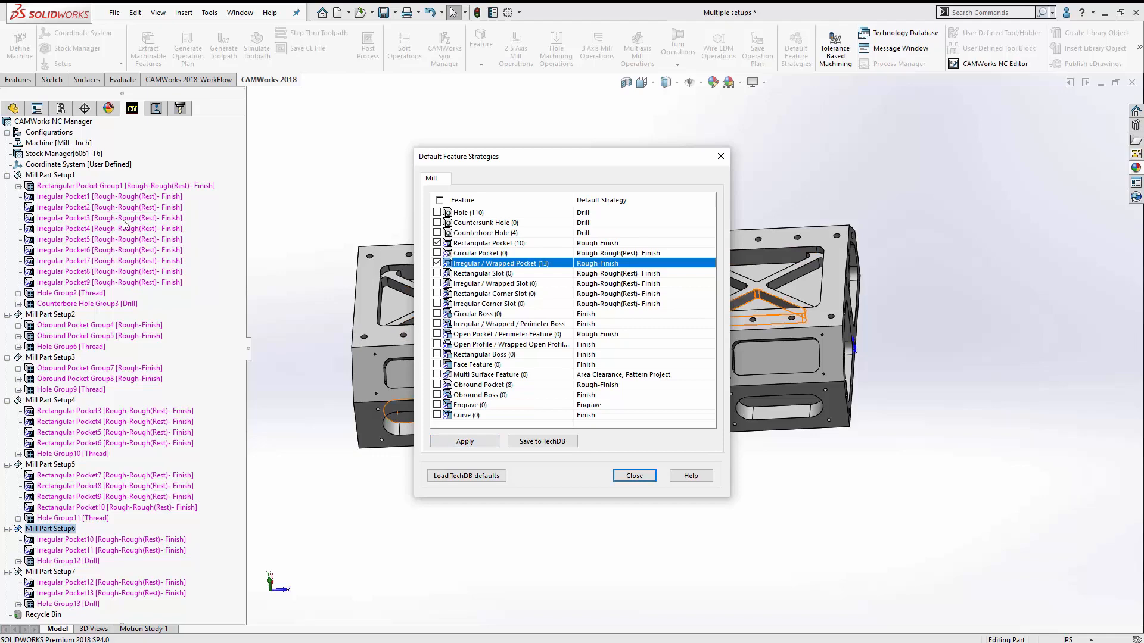
key("ctrl")
key("ctrl")
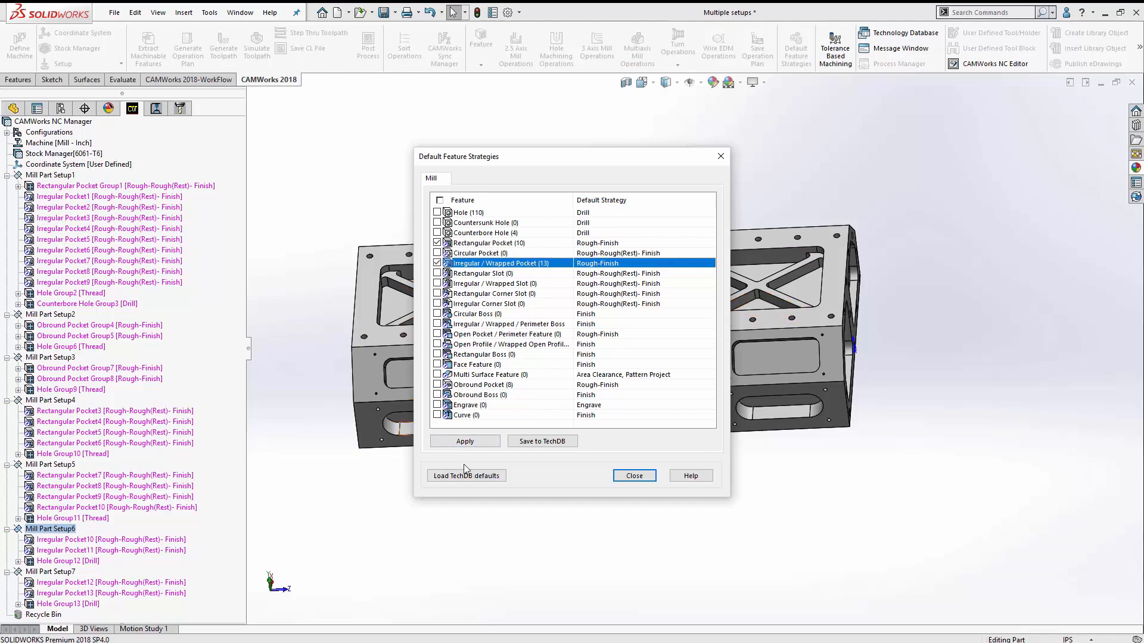
left_click(477, 441)
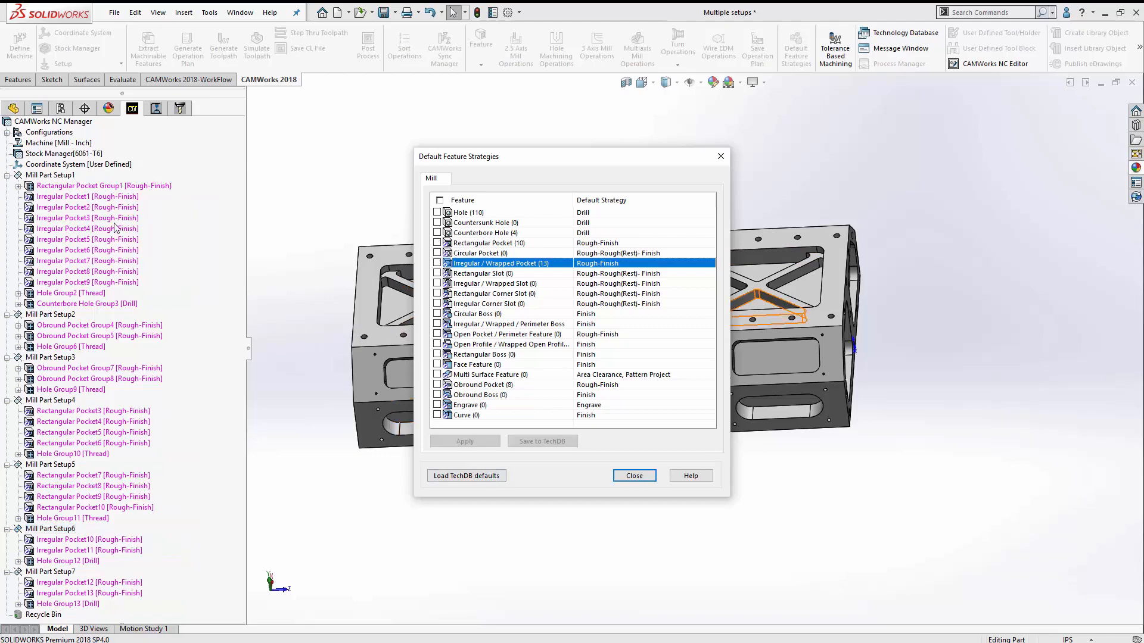
left_click(635, 475)
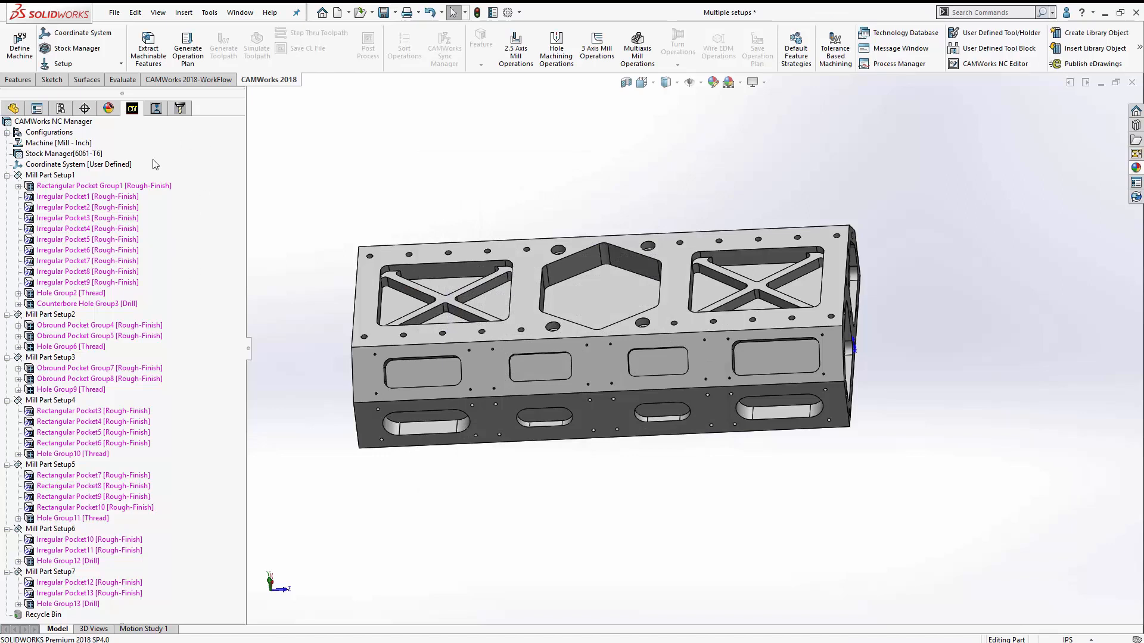
Generate the operation plan for all extracted features and the toolpaths for its operations.
left_click(191, 58)
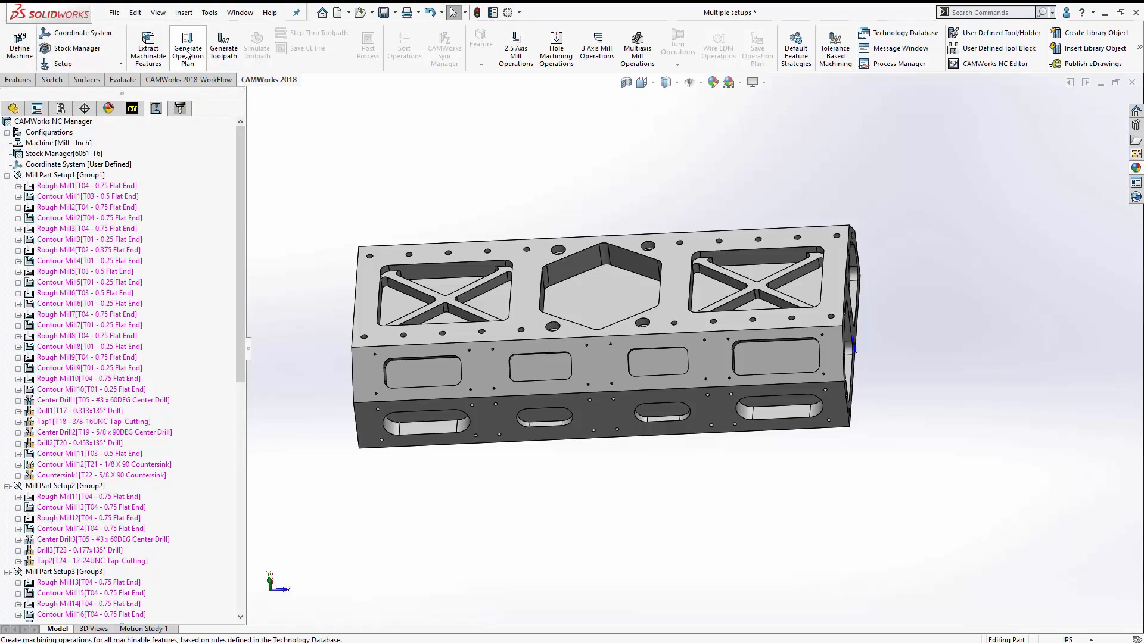
left_click(224, 48)
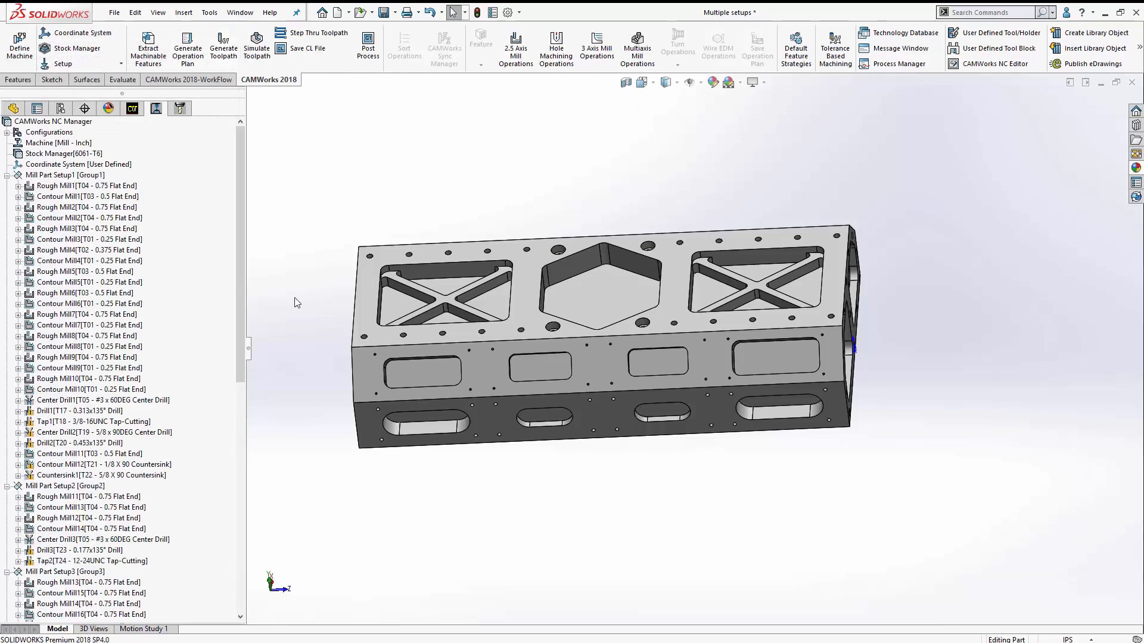
middle_click_drag(646, 333, 669, 363)
middle_click_drag(881, 464, 896, 503)
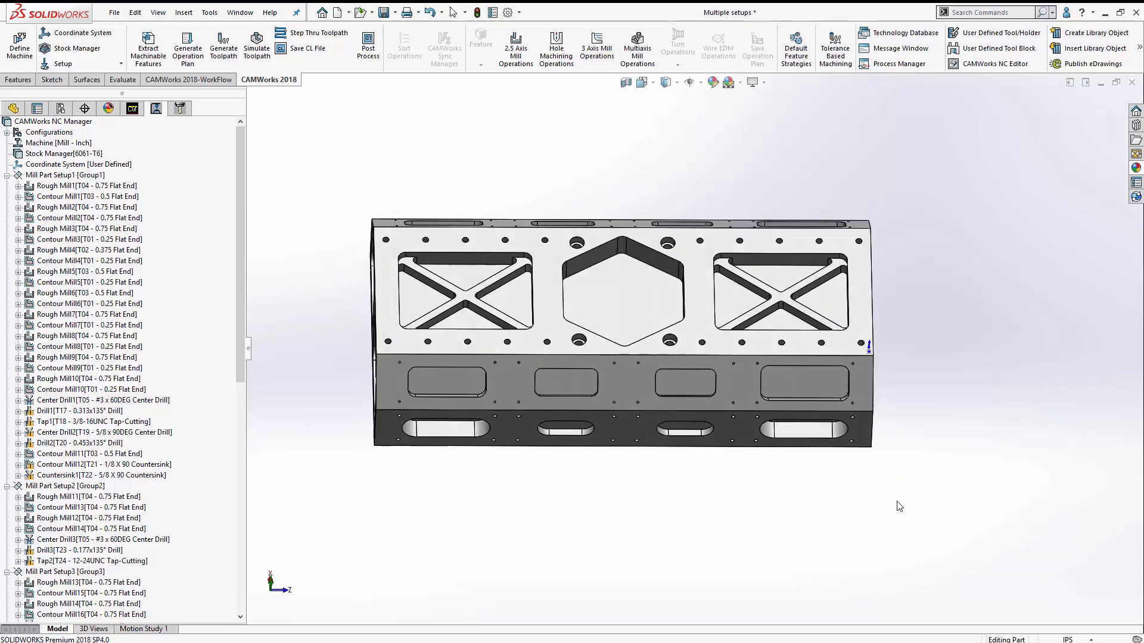
mouse_move(111, 207)
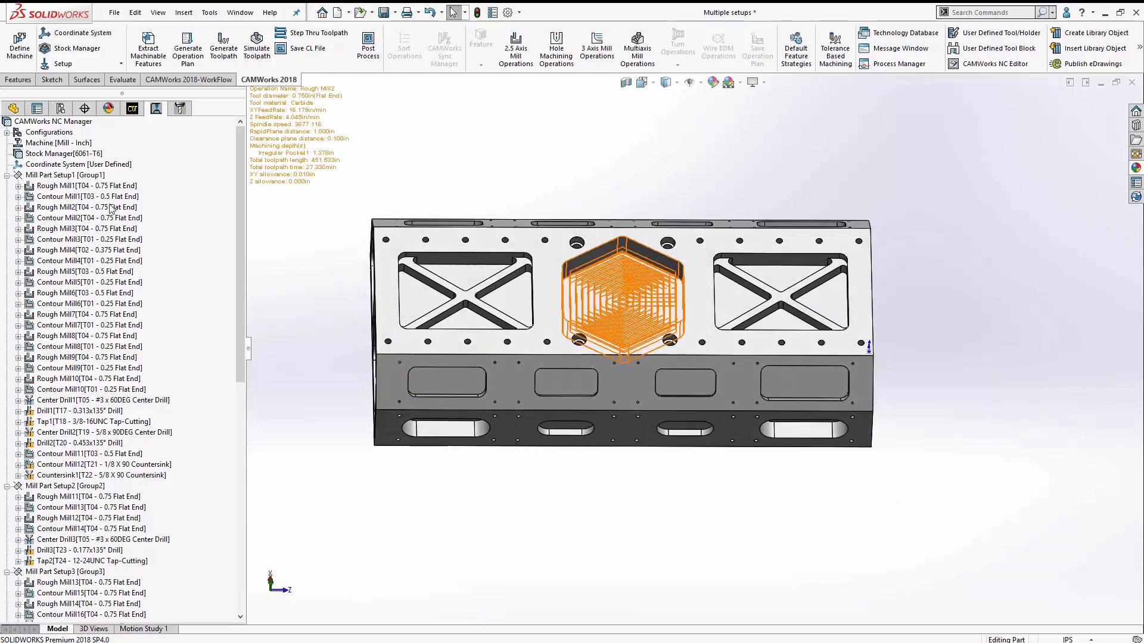
Simulate the toolpaths of all mill part setups through to the end and watch the machining from several angles.
left_click(257, 46)
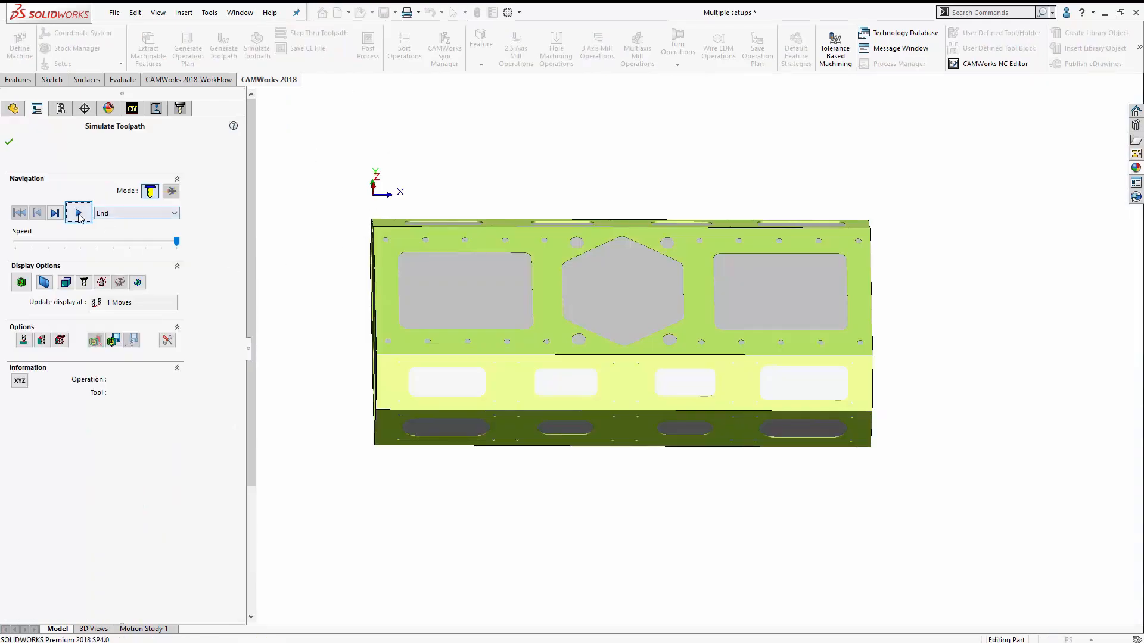
left_click(78, 213)
middle_click_drag(654, 506, 680, 486)
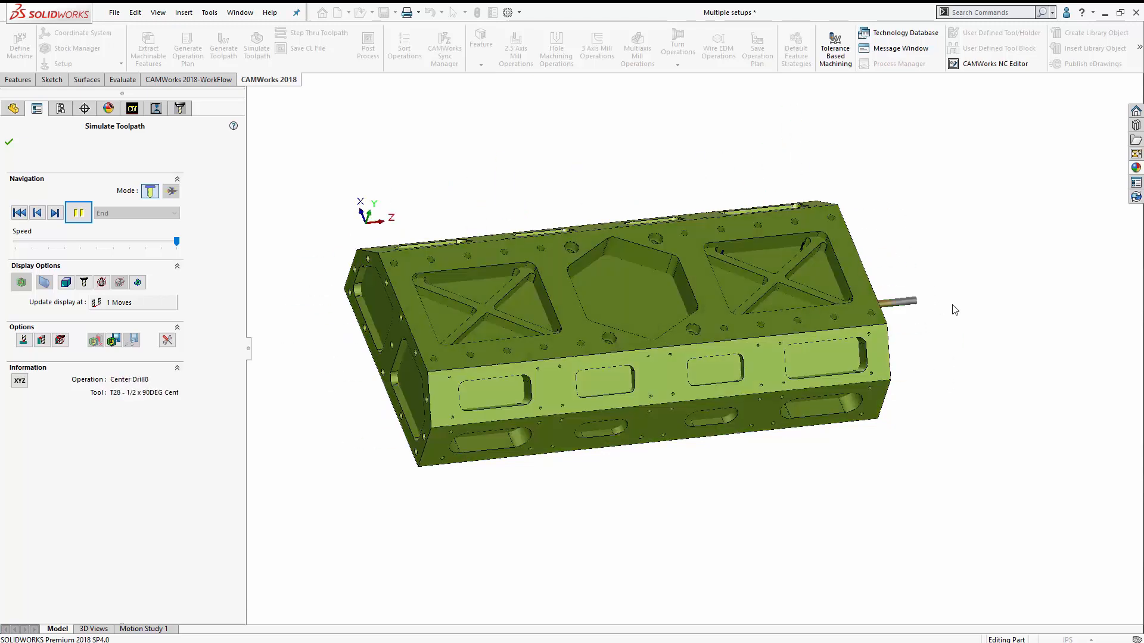
middle_click_drag(940, 367, 892, 394)
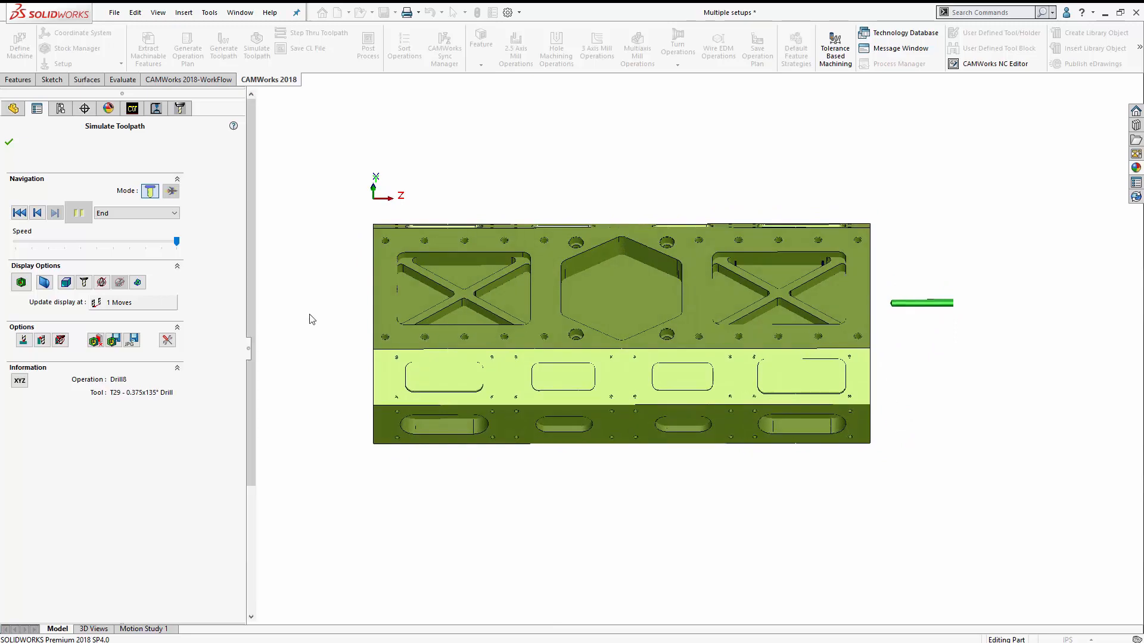
Show the difference between the simulated stock and the target part, inspect it from several angles, and close the simulation.
left_click(21, 283)
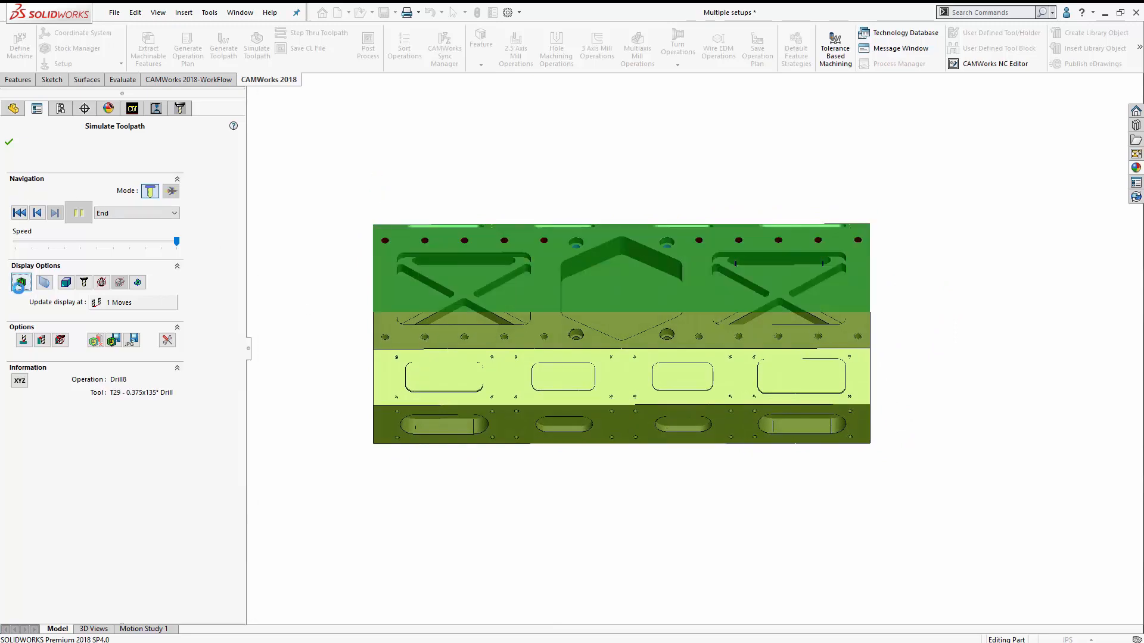
mouse_move(387, 482)
middle_mouse_down()
mouse_move(473, 462)
mouse_move(559, 512)
mouse_move(677, 521)
mouse_move(570, 465)
mouse_move(546, 424)
mouse_move(485, 428)
middle_mouse_up()
middle_click_drag(944, 435, 875, 452)
left_click(9, 142)
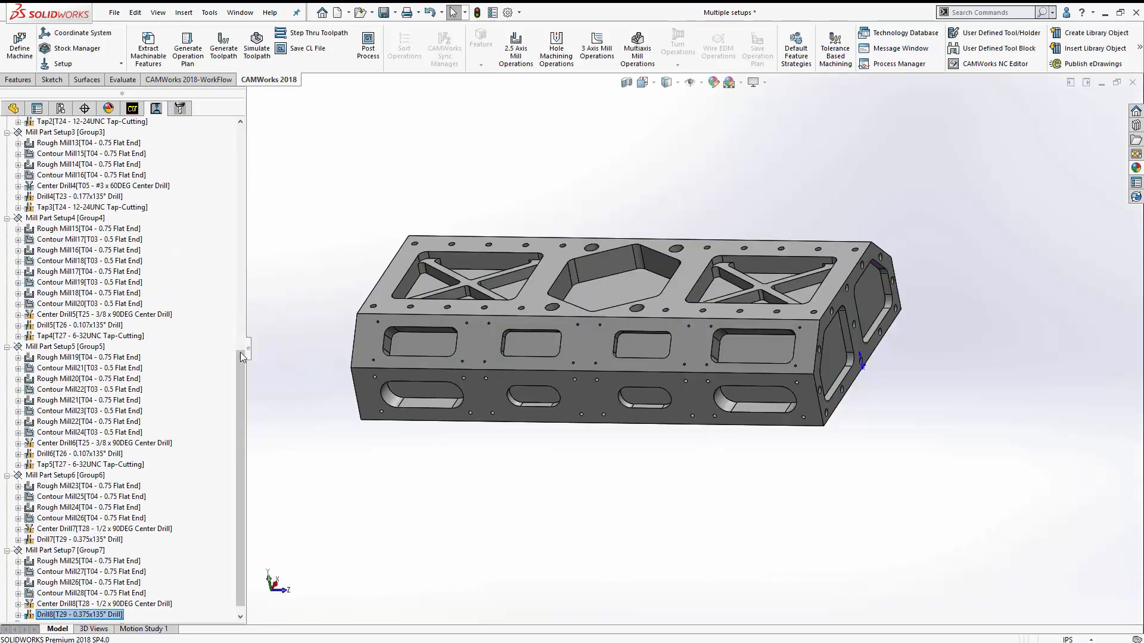
left_click_drag(241, 356, 242, 128)
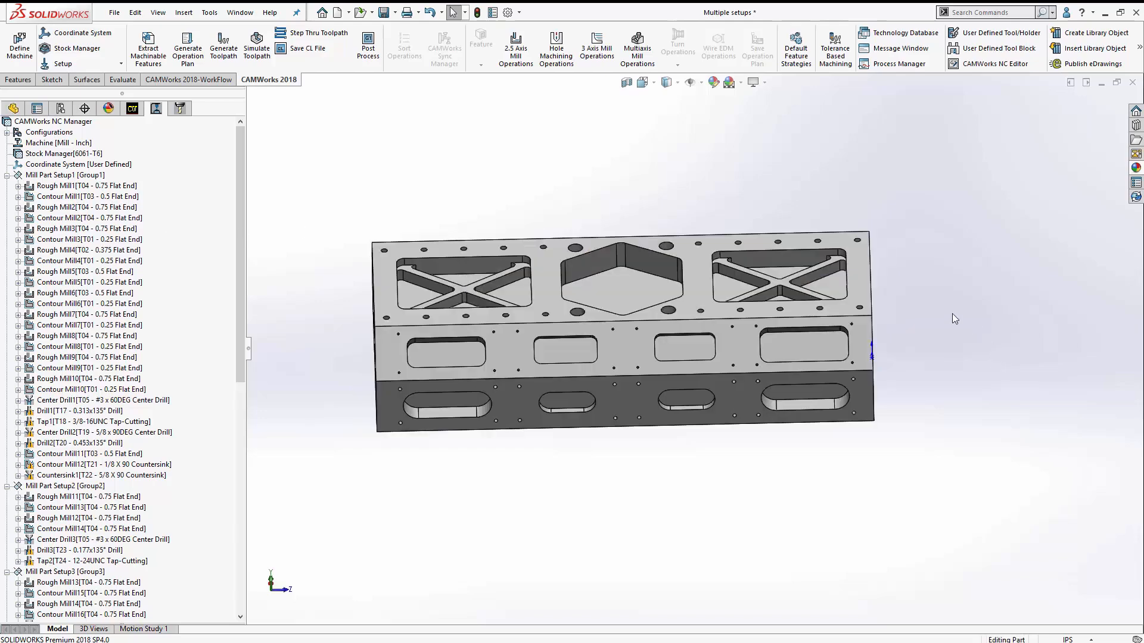
middle_click_drag(952, 314, 952, 368)
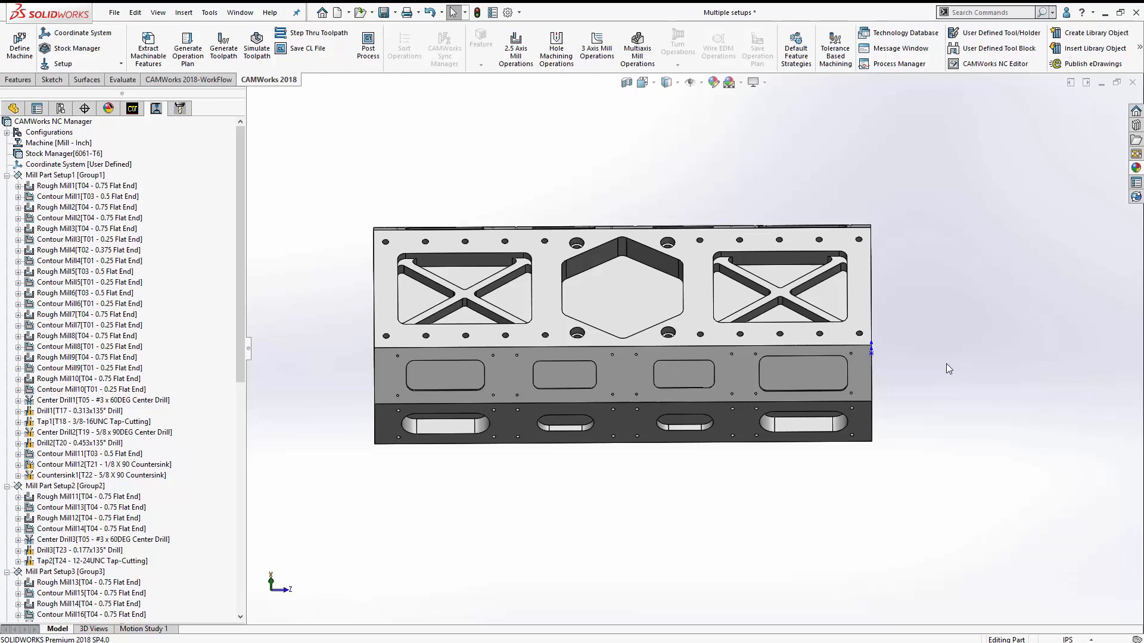
Switch to the open Tapered pocket part and inspect its tapered pockets from a slight angle.
key("ctrl+Tab")
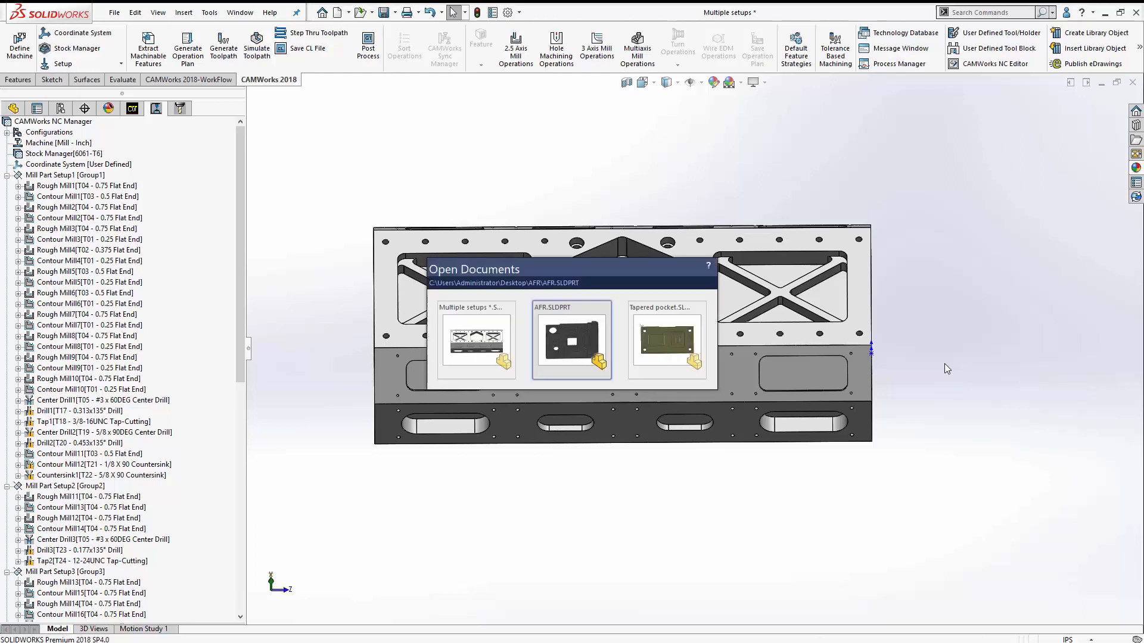
left_click(654, 339)
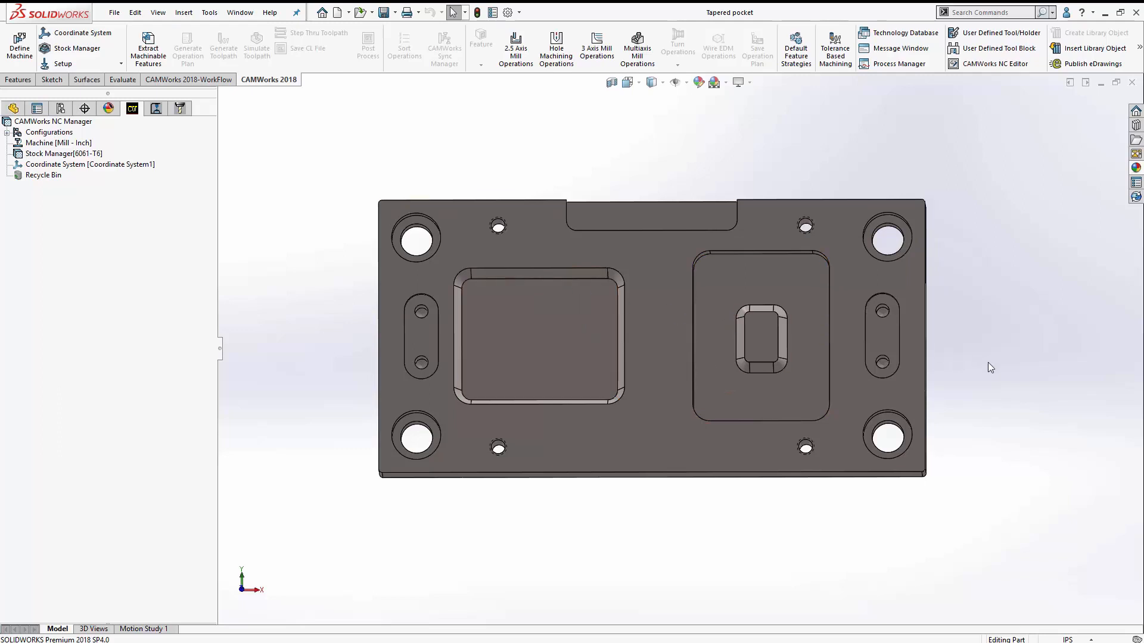
middle_click_drag(988, 365, 906, 349)
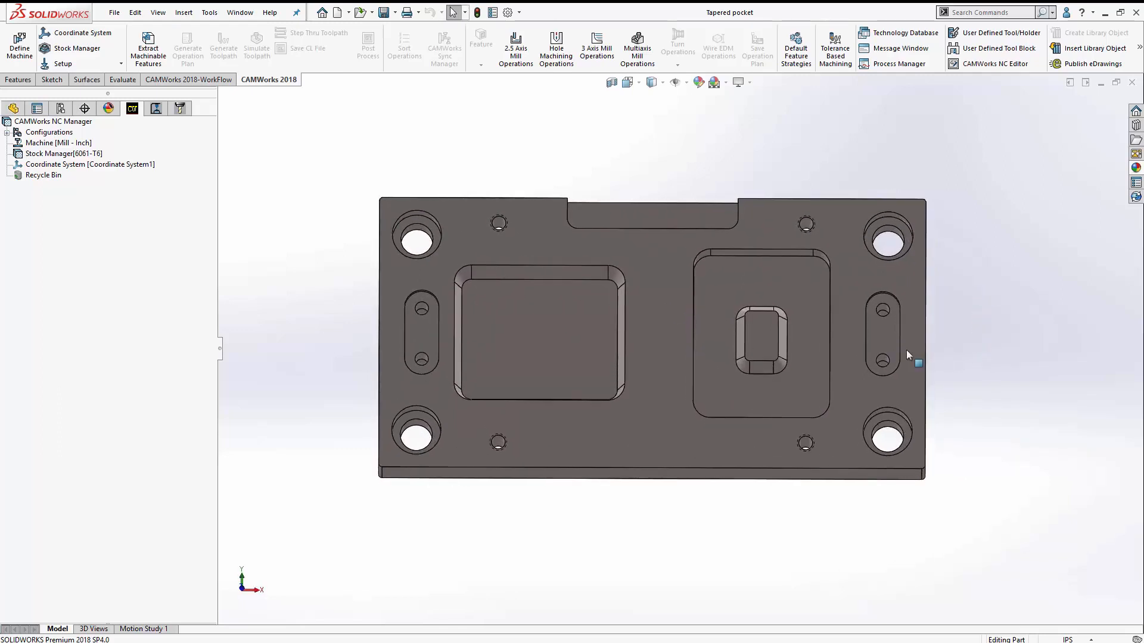
middle_click_drag(975, 378, 988, 352)
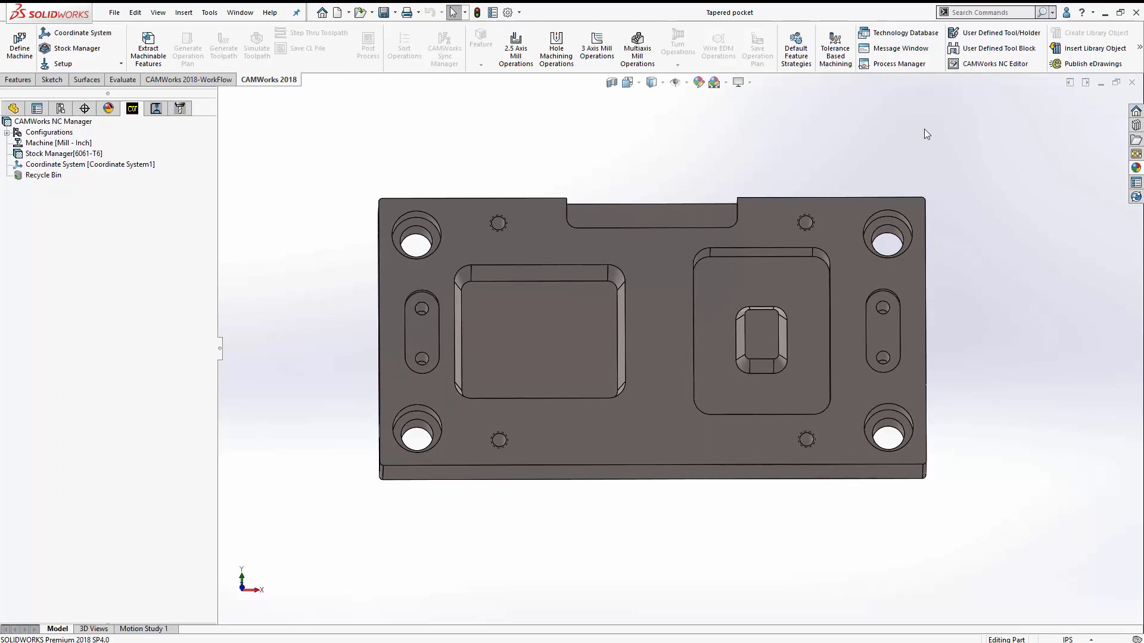
Enable Face and Part perimeter, using the Boss type perimeter, among the feature types extracted in the CAMWorks mill feature options.
key("ctrl")
left_click(1138, 51)
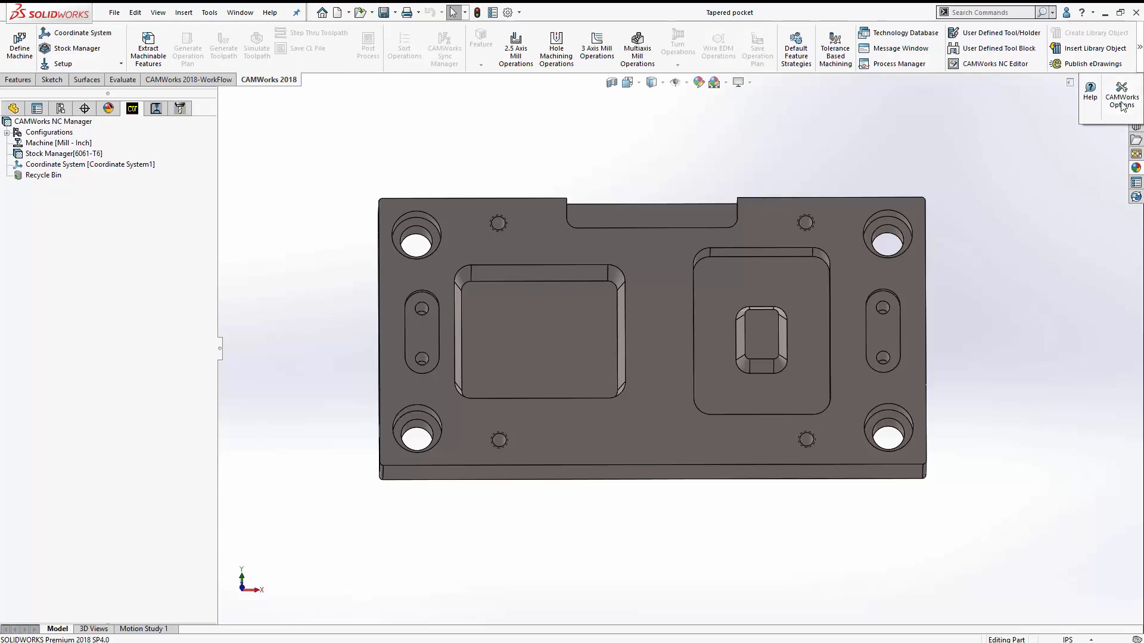
key("ctrl")
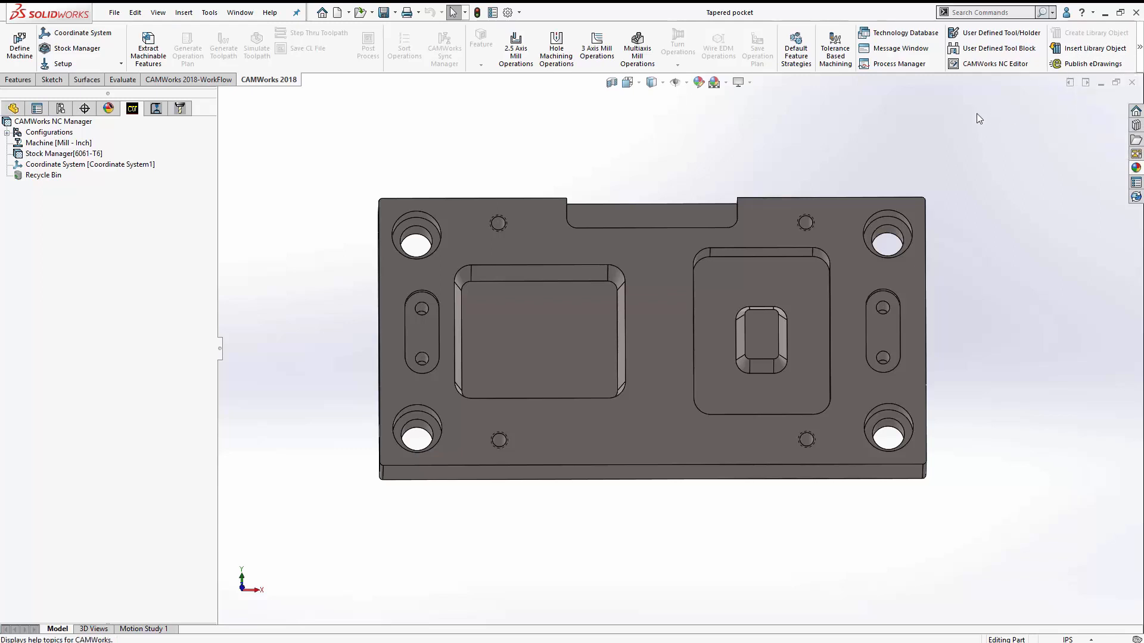
left_click(211, 12)
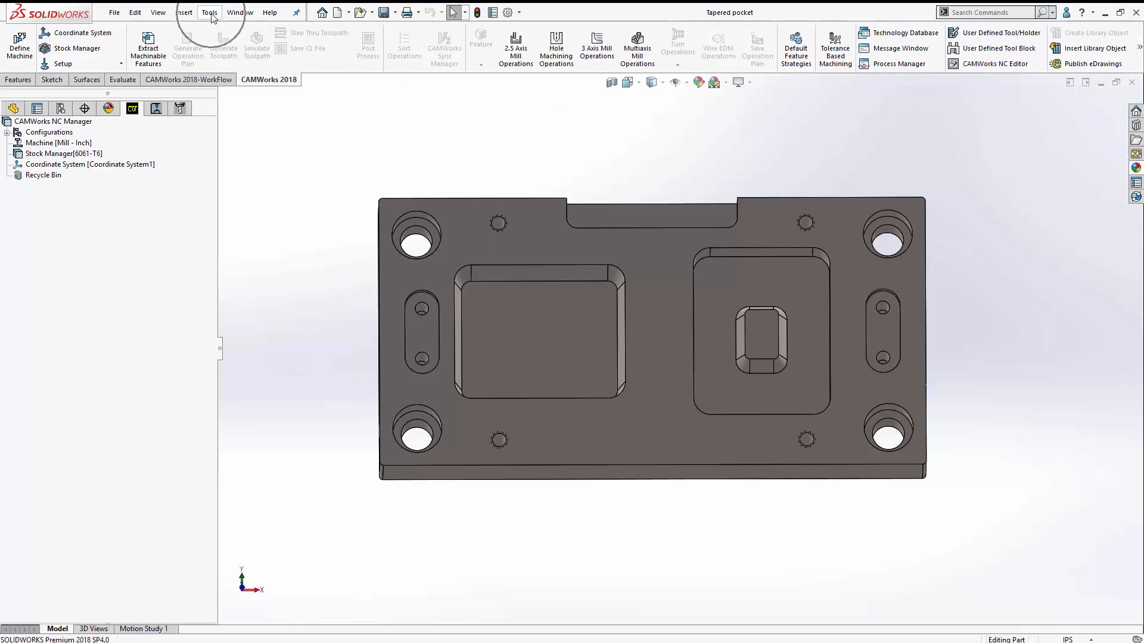
left_click(305, 61)
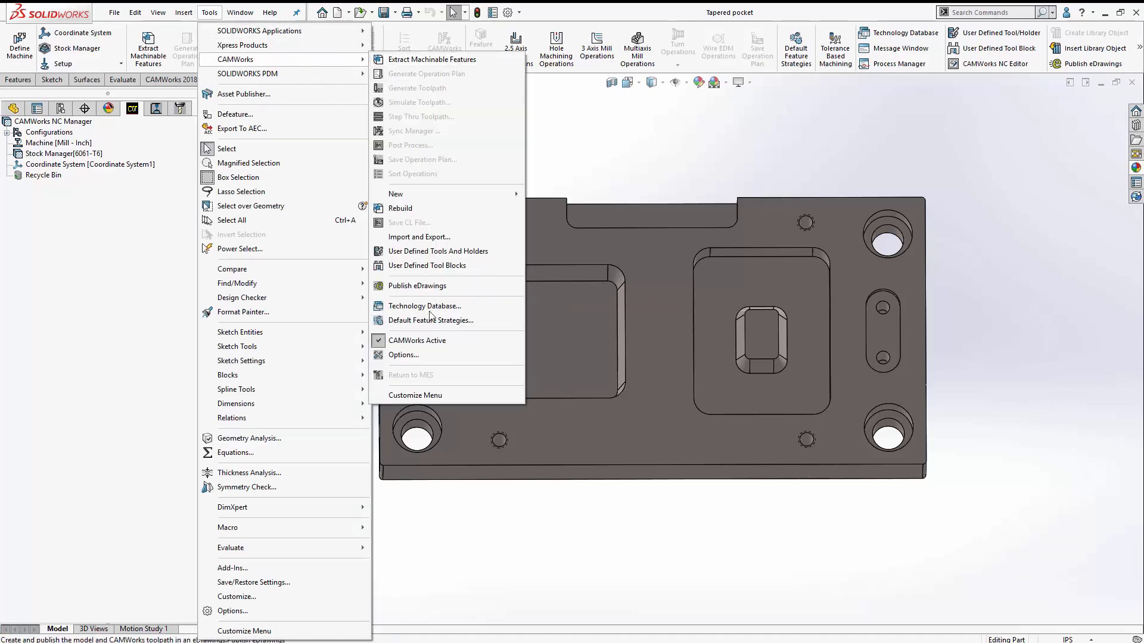
left_click(403, 355)
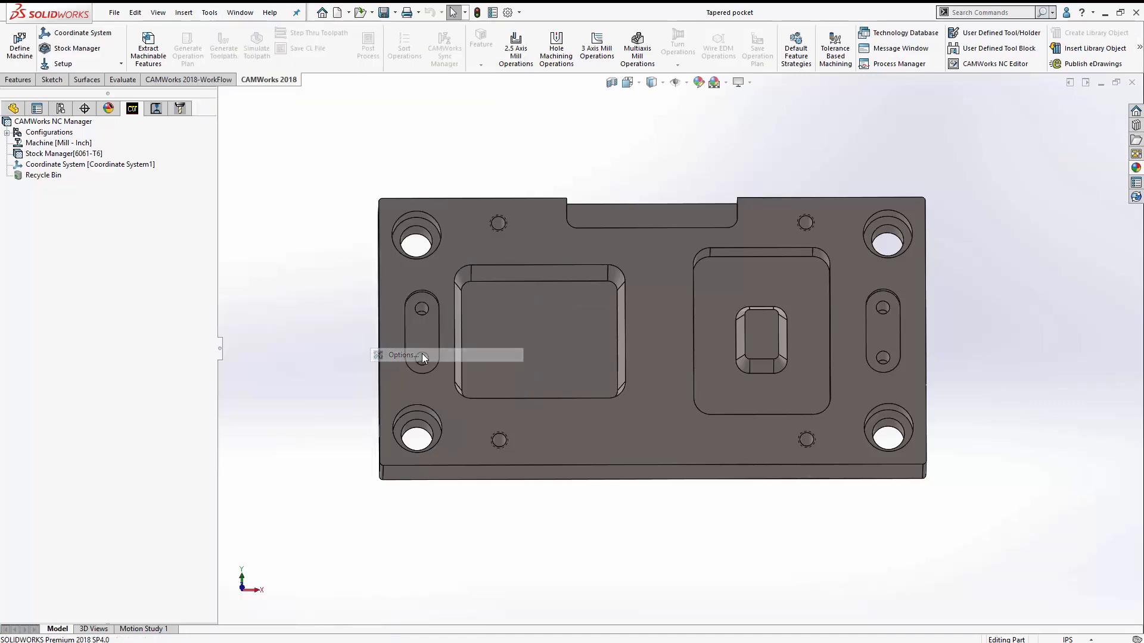
left_click_drag(857, 81, 901, 94)
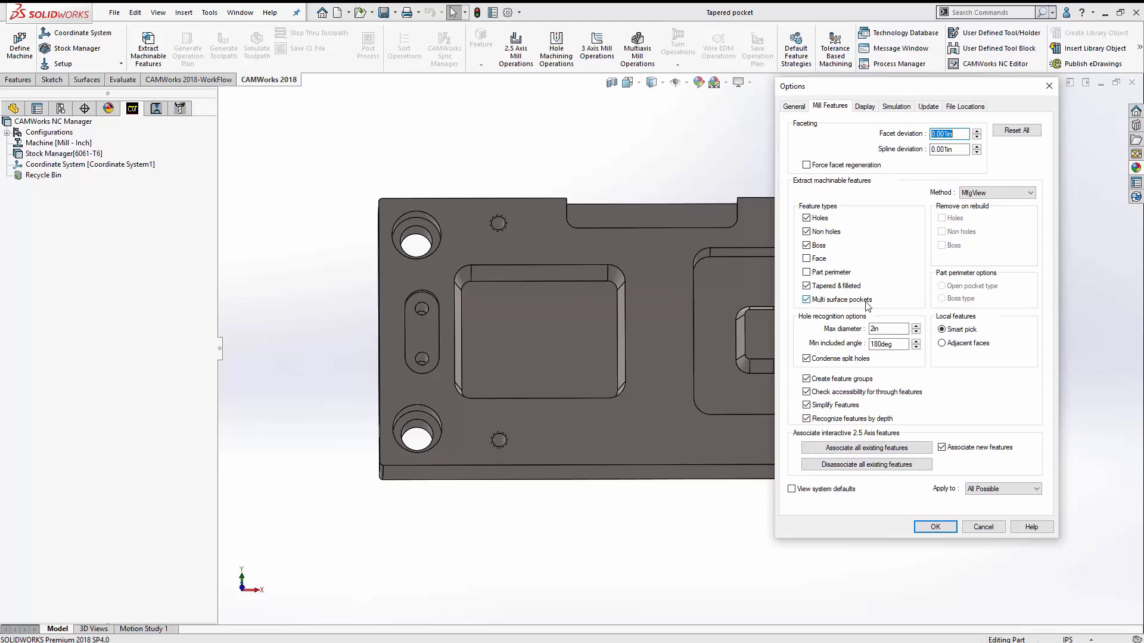
left_click_drag(833, 89, 922, 103)
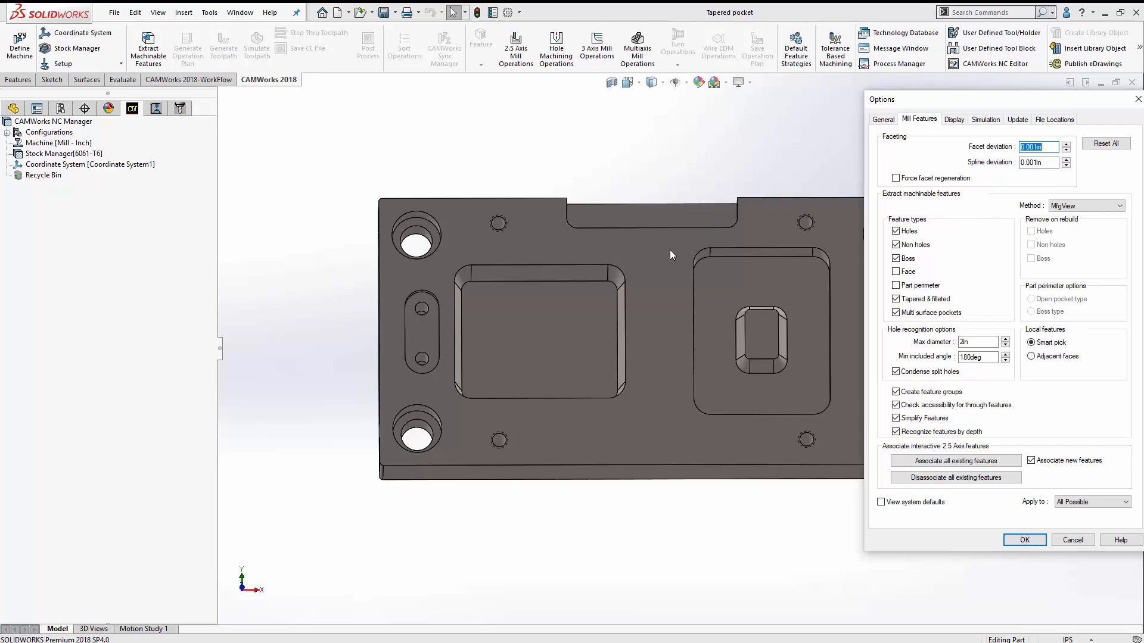
left_click(897, 273)
left_click(897, 286)
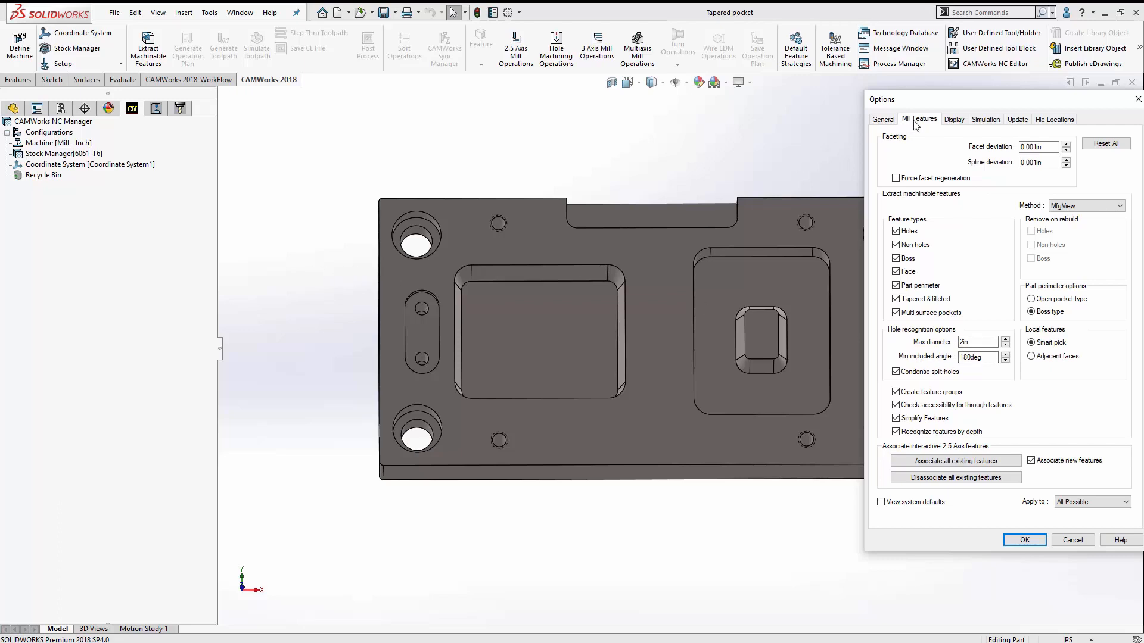
left_click_drag(961, 105, 926, 96)
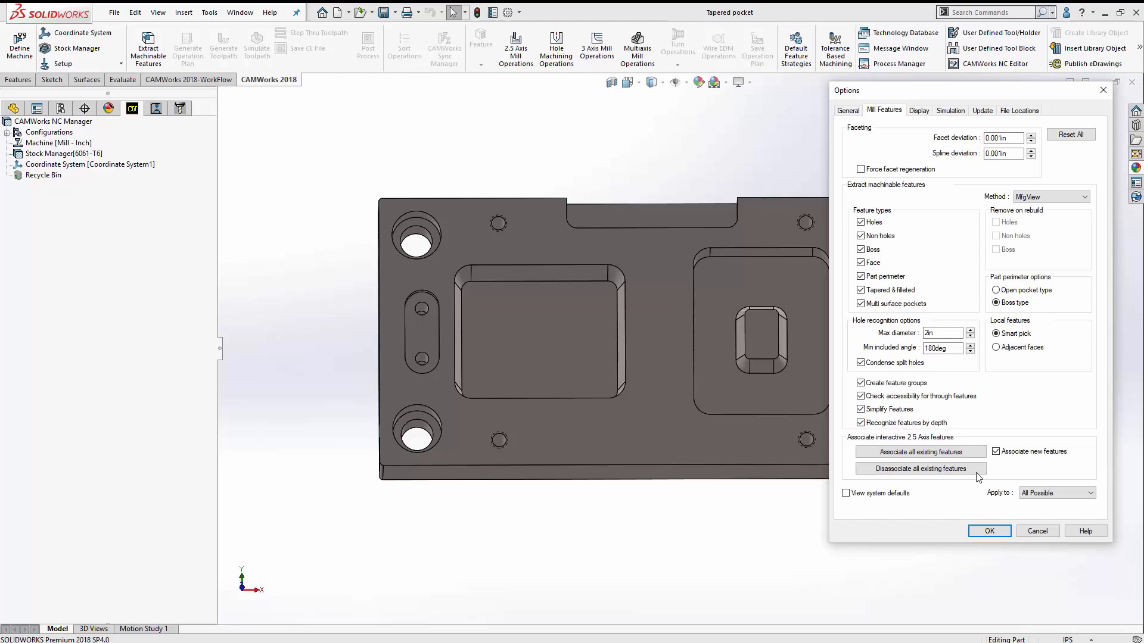
left_click(989, 531)
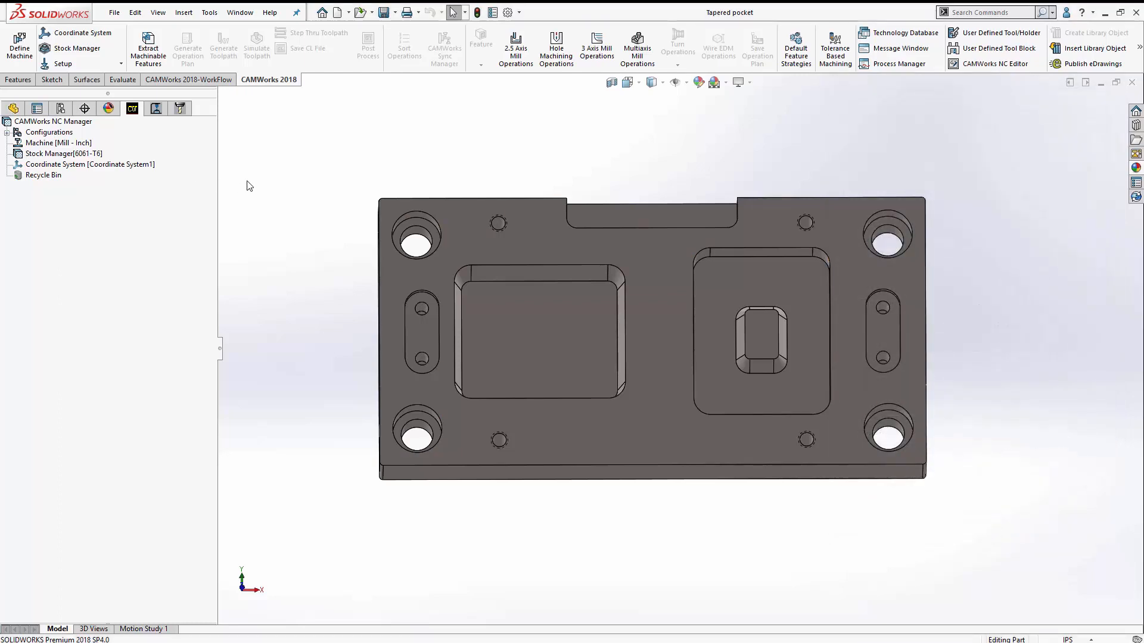
Extract the part's machinable features and inspect the resulting mill part setup on the model.
middle_click_drag(335, 253, 339, 255)
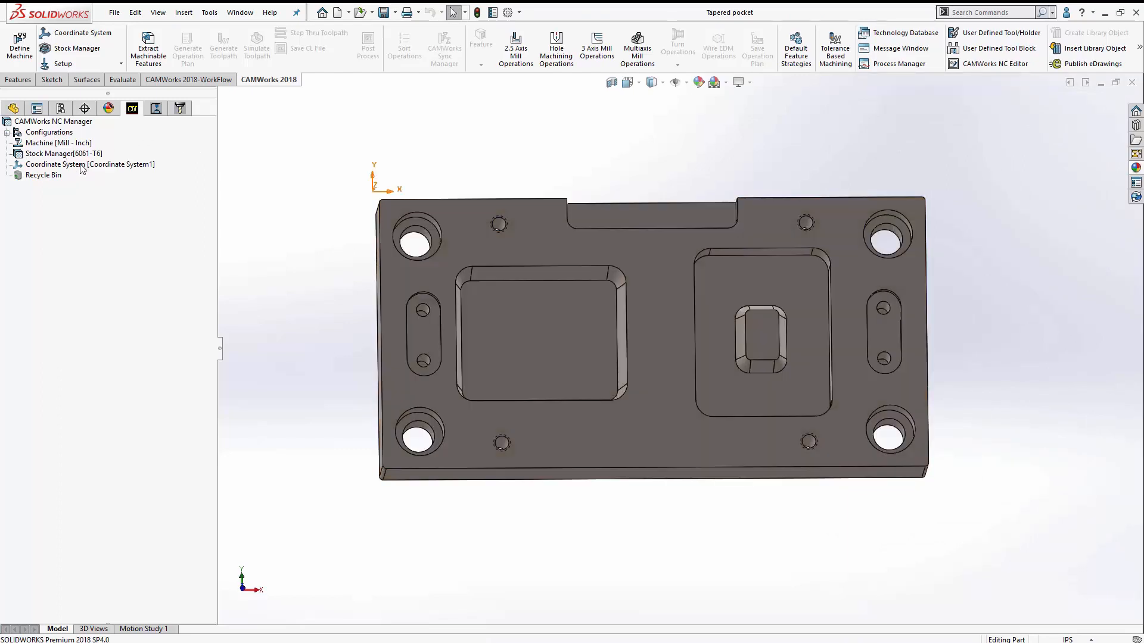
left_click(148, 47)
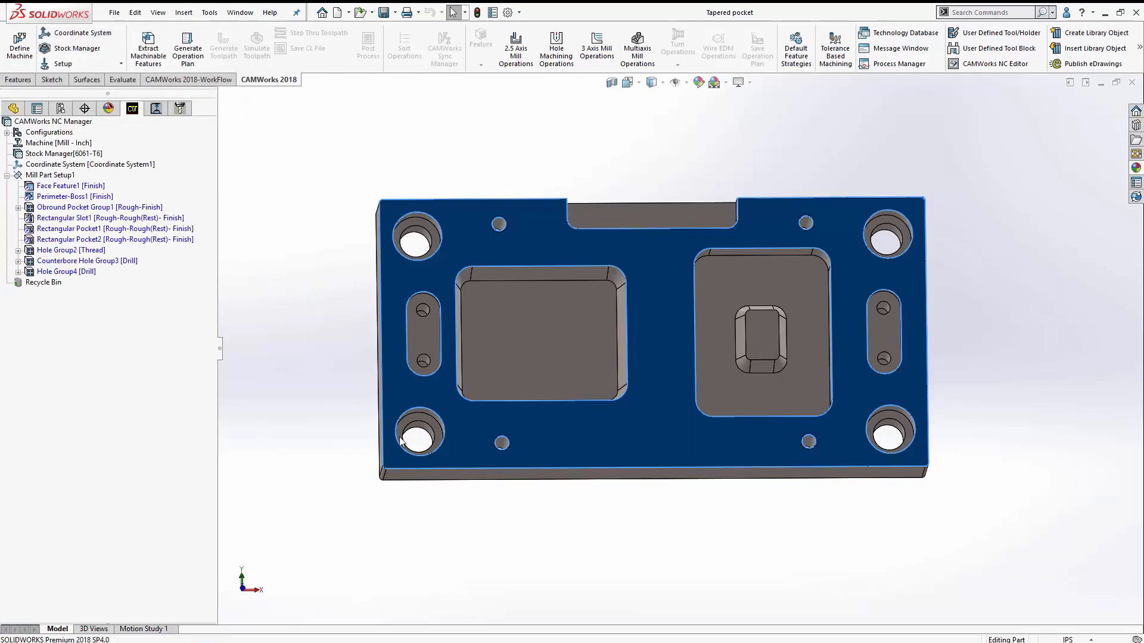
middle_click_drag(621, 494, 589, 454)
left_click(45, 176)
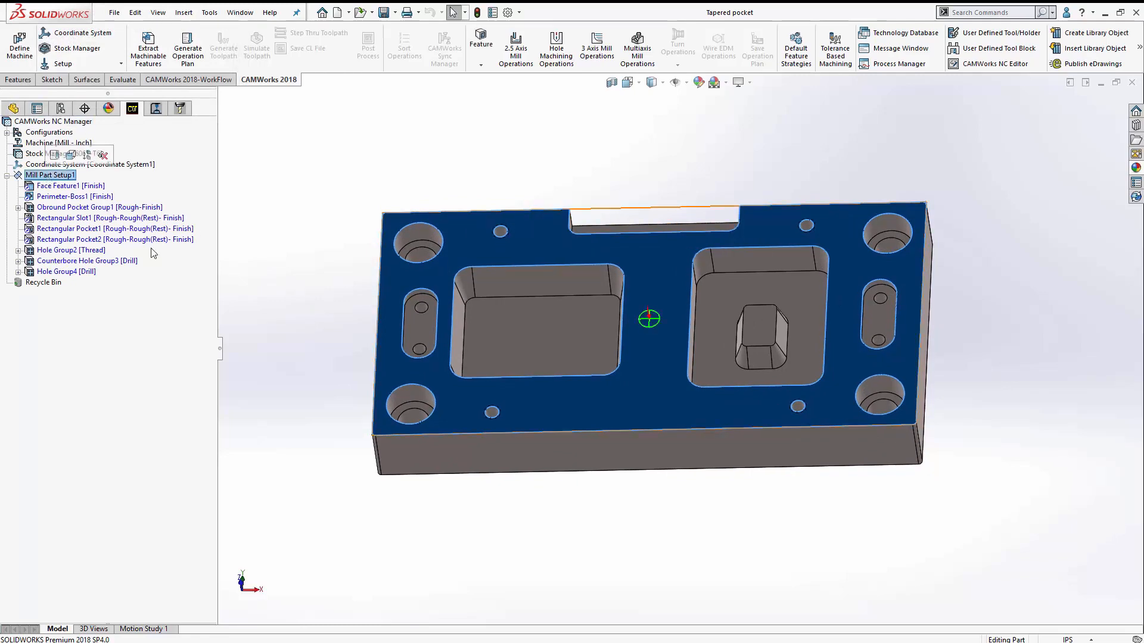
middle_click_drag(763, 486, 976, 520)
Review the mill feature options, including the accessibility check for through features, and close them.
left_click(1139, 47)
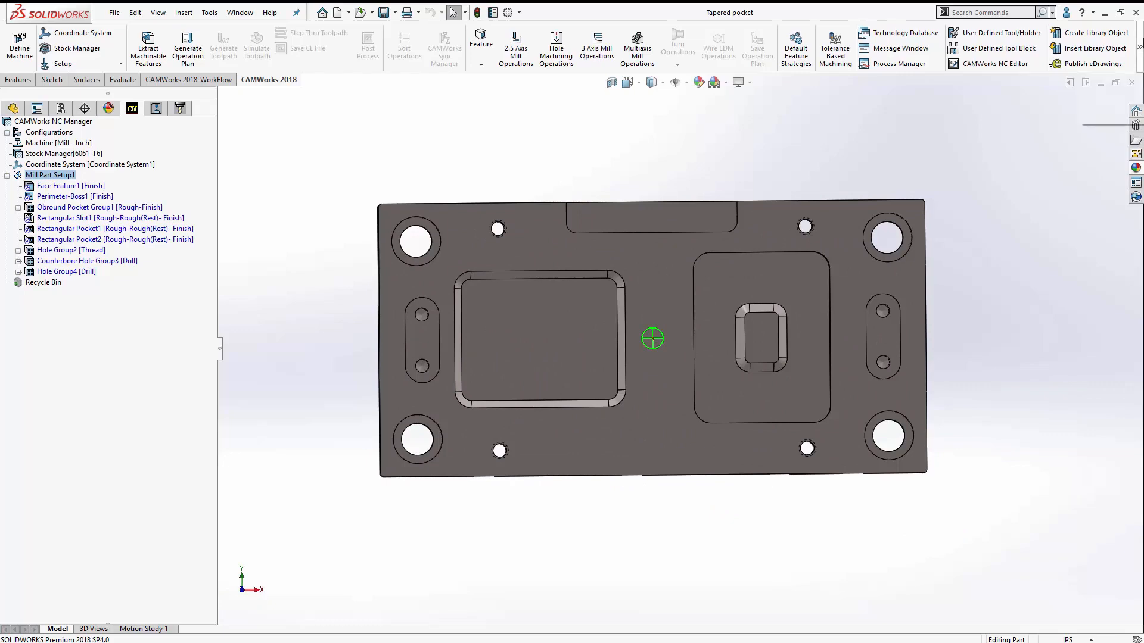
left_click(1130, 85)
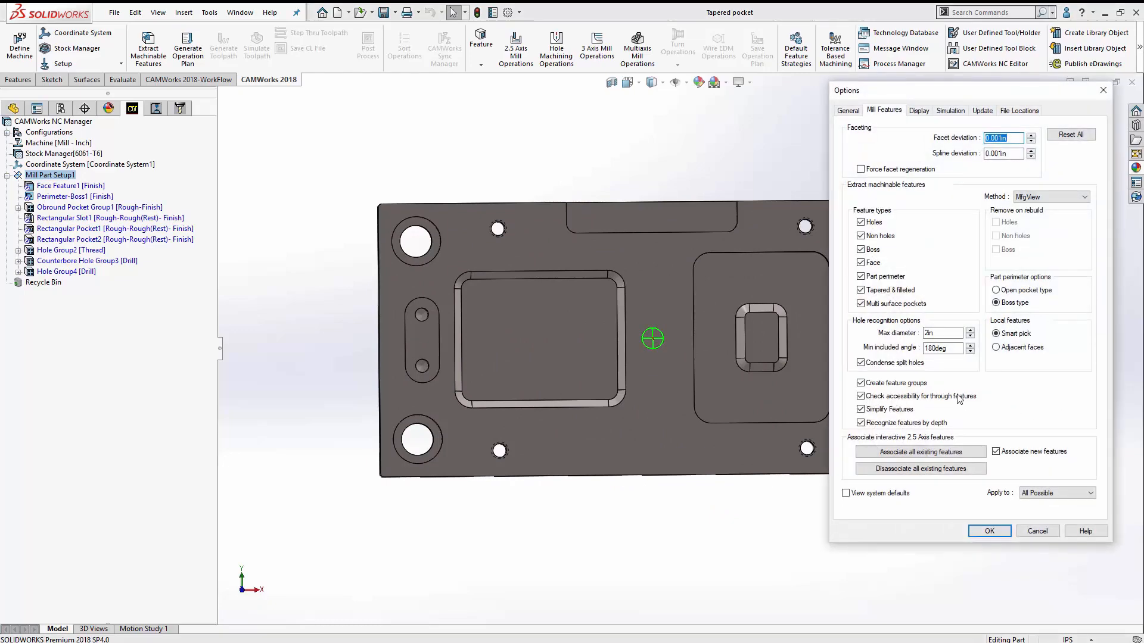
left_click(990, 531)
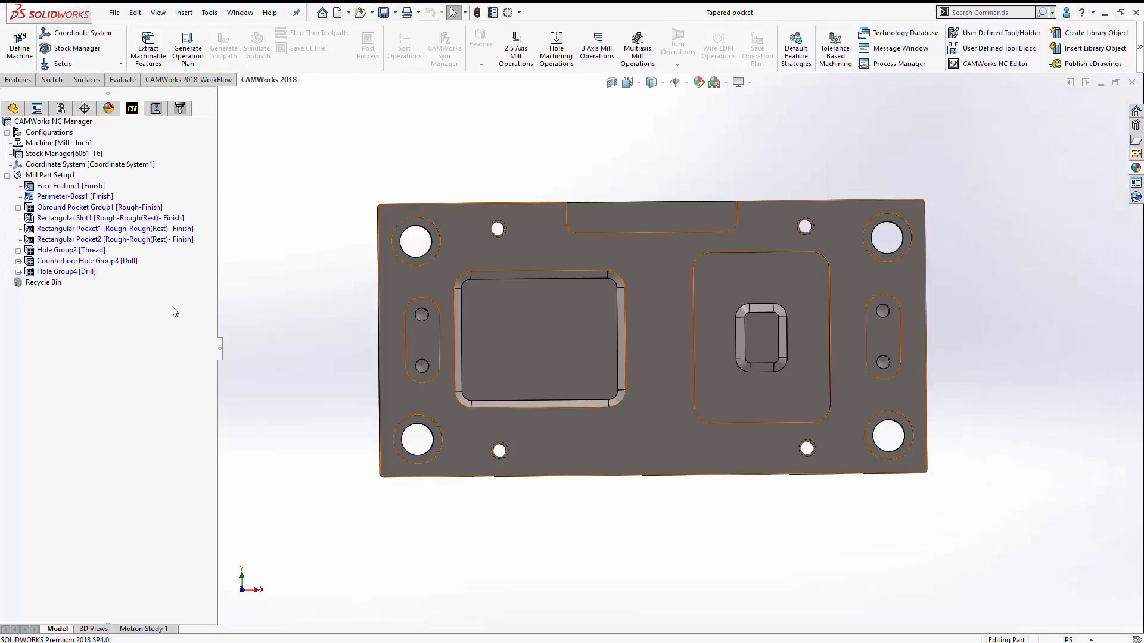
Examine the through holes from the part's underside and highlight the second rectangular pocket with its tapered island.
middle_click_drag(281, 323, 495, 213)
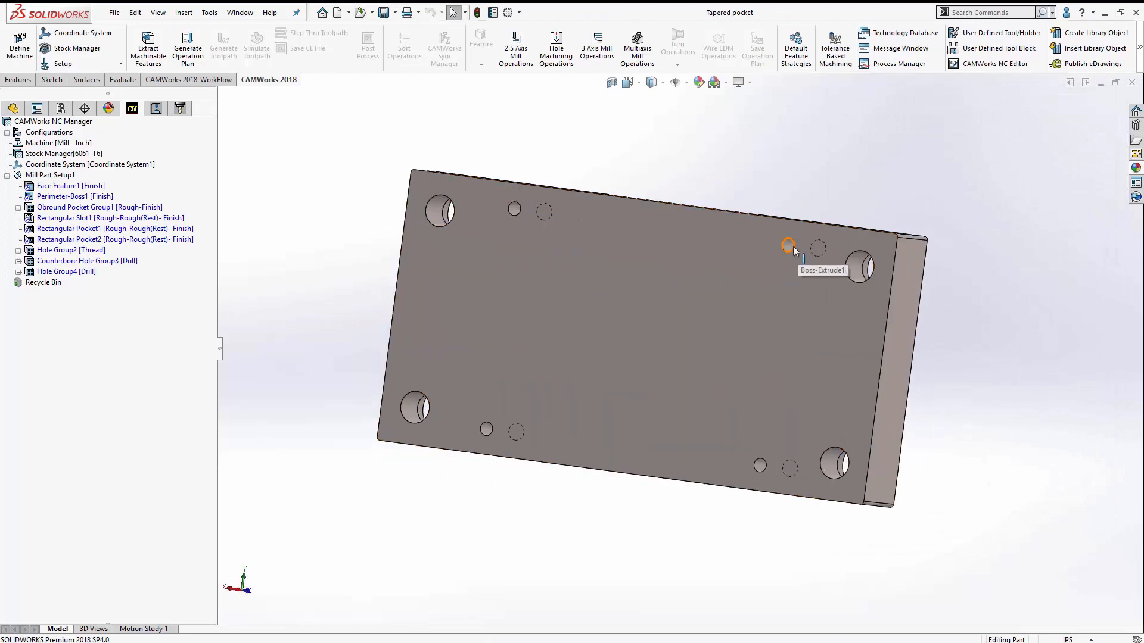
middle_click_drag(795, 348, 736, 390)
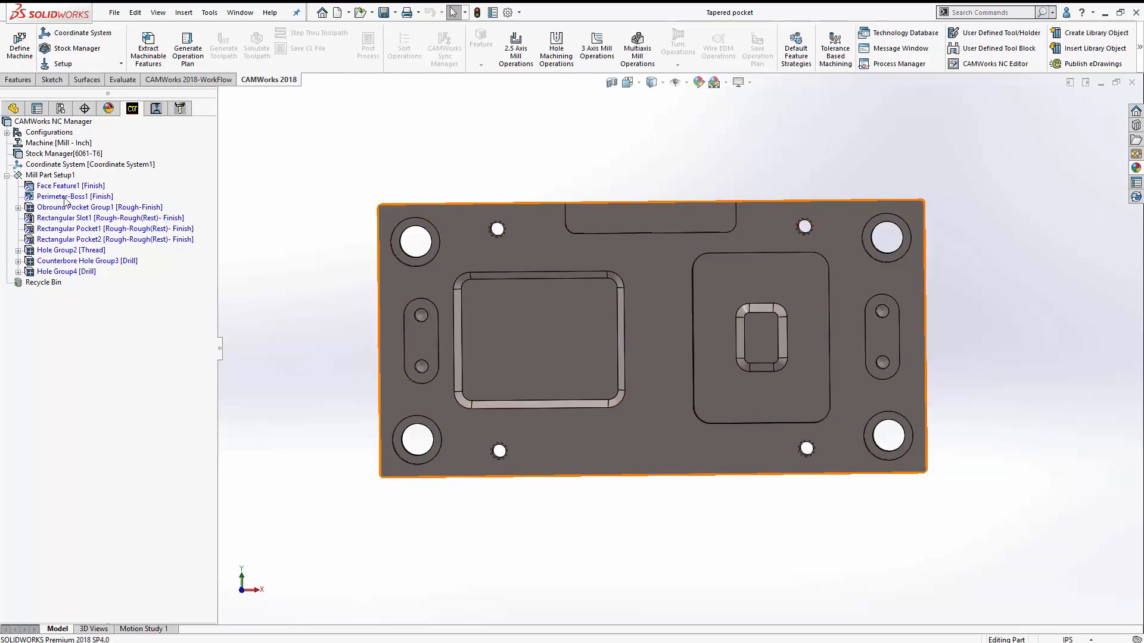
left_click(70, 241)
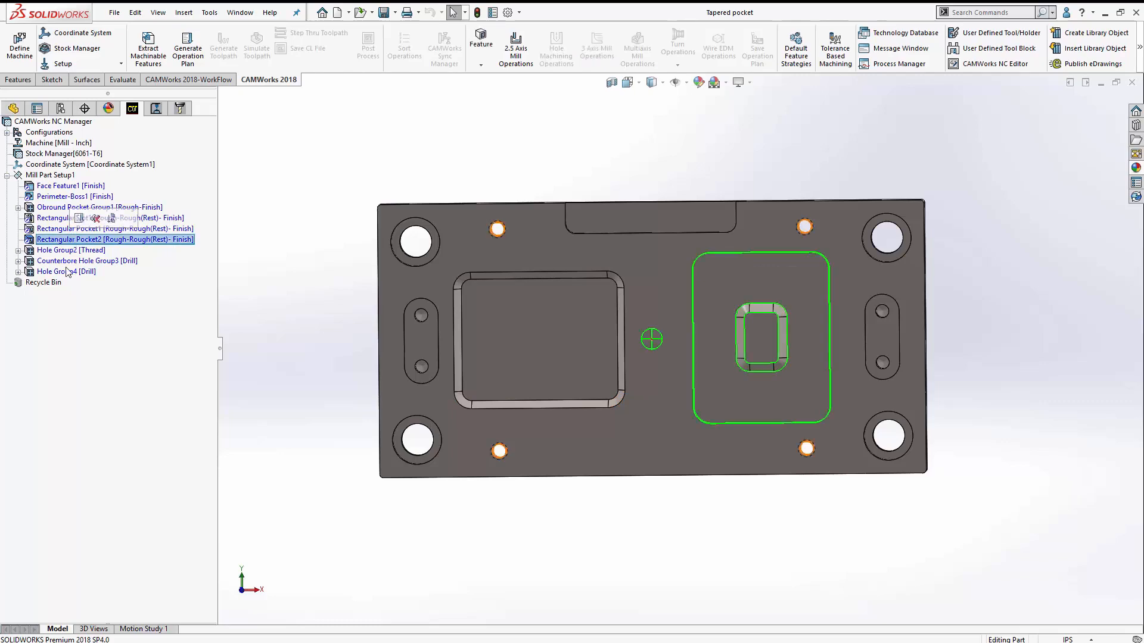
mouse_move(778, 286)
middle_mouse_down()
mouse_move(777, 266)
mouse_move(777, 283)
middle_mouse_up()
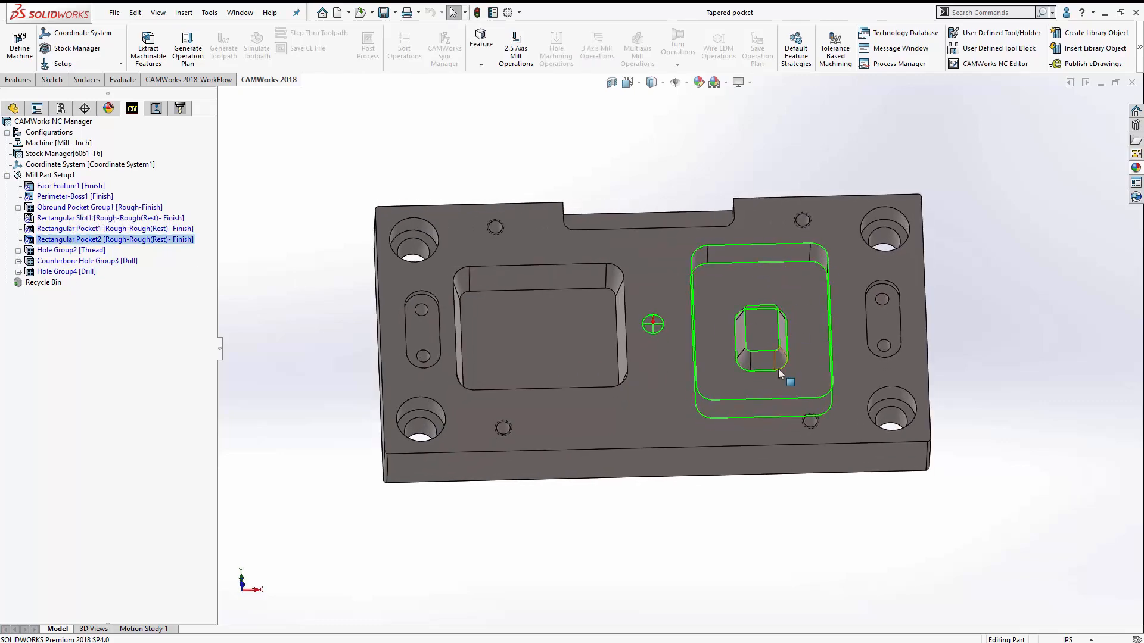
Generate the operation plan for the extracted features and the toolpaths for all its operations.
middle_click_drag(971, 343, 988, 411)
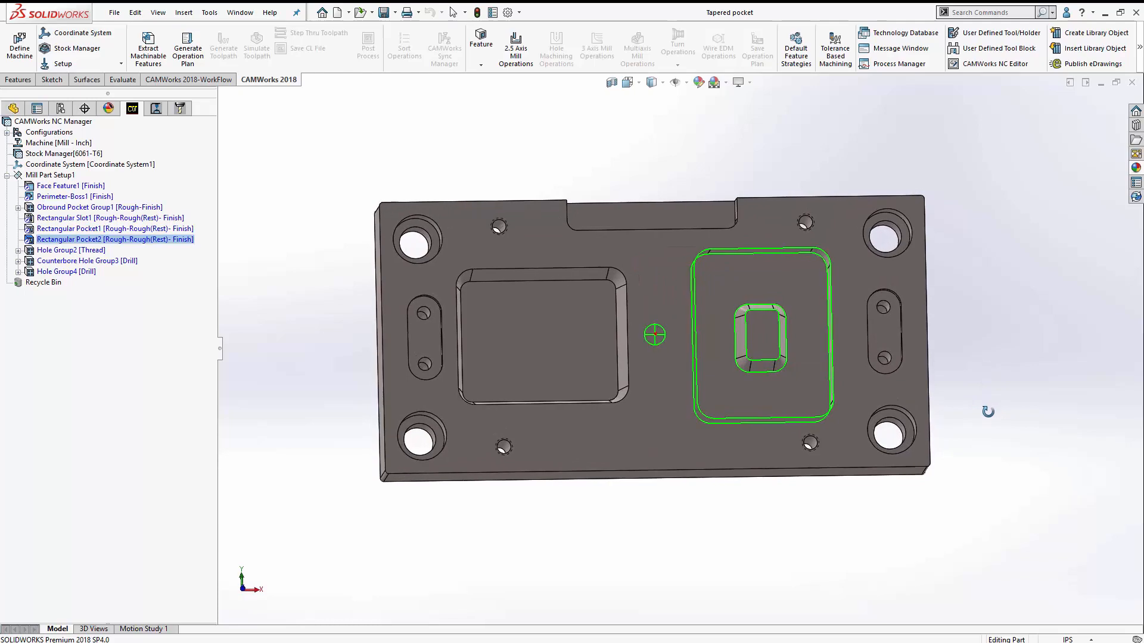
left_click(189, 59)
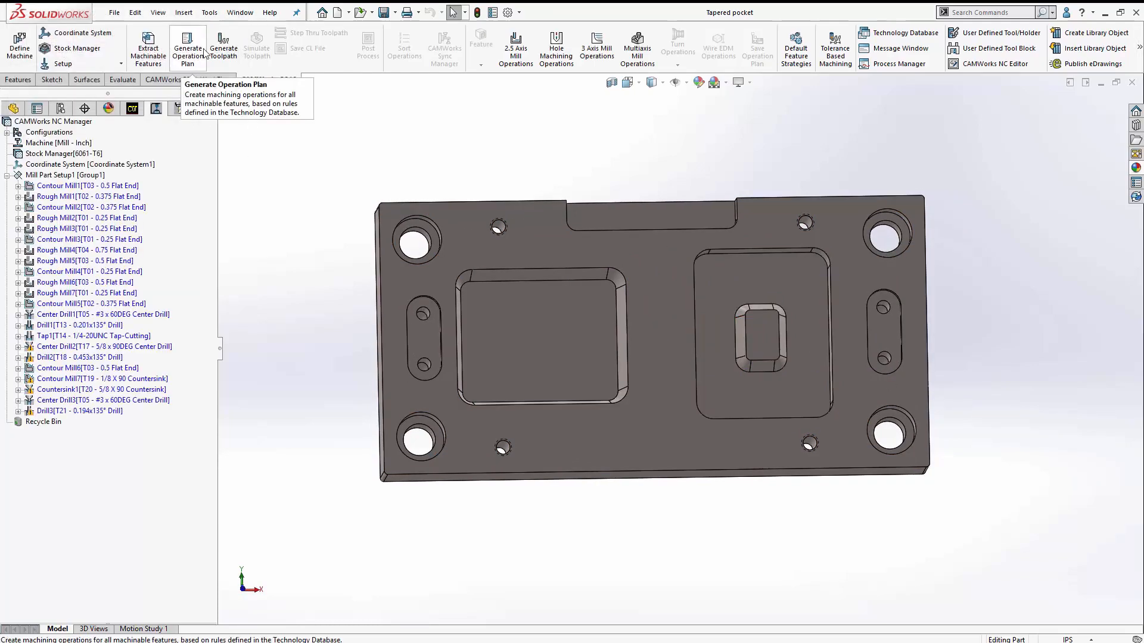
left_click(223, 52)
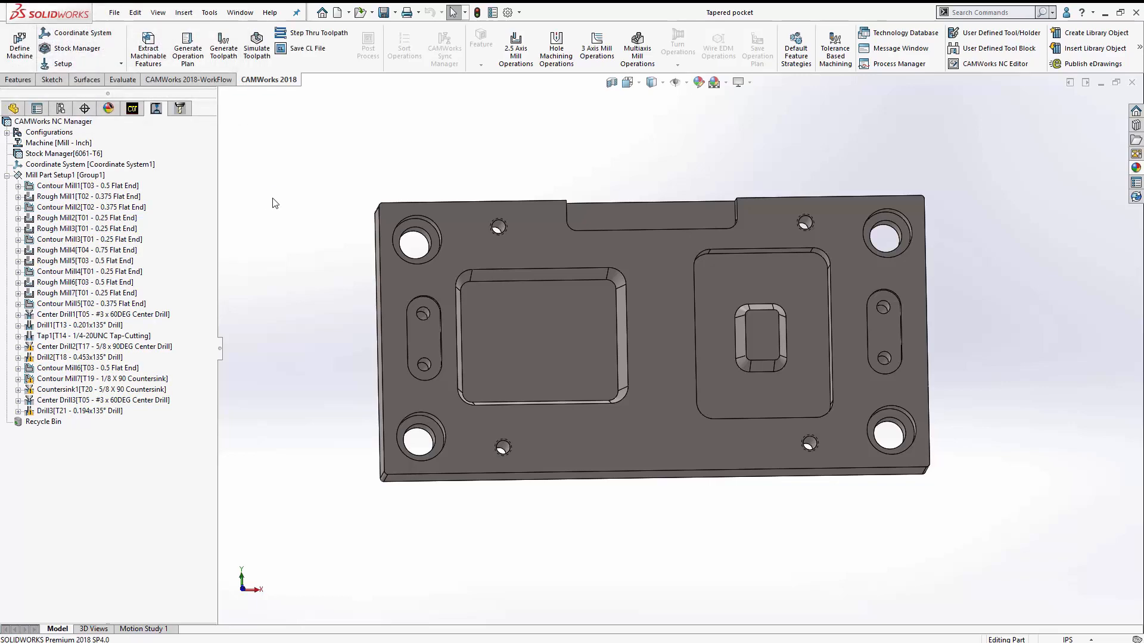
Simulate the toolpaths of Mill Part Setup1 to the end, starting at speed 81 and raising it to maximum during the run.
right_click(67, 175)
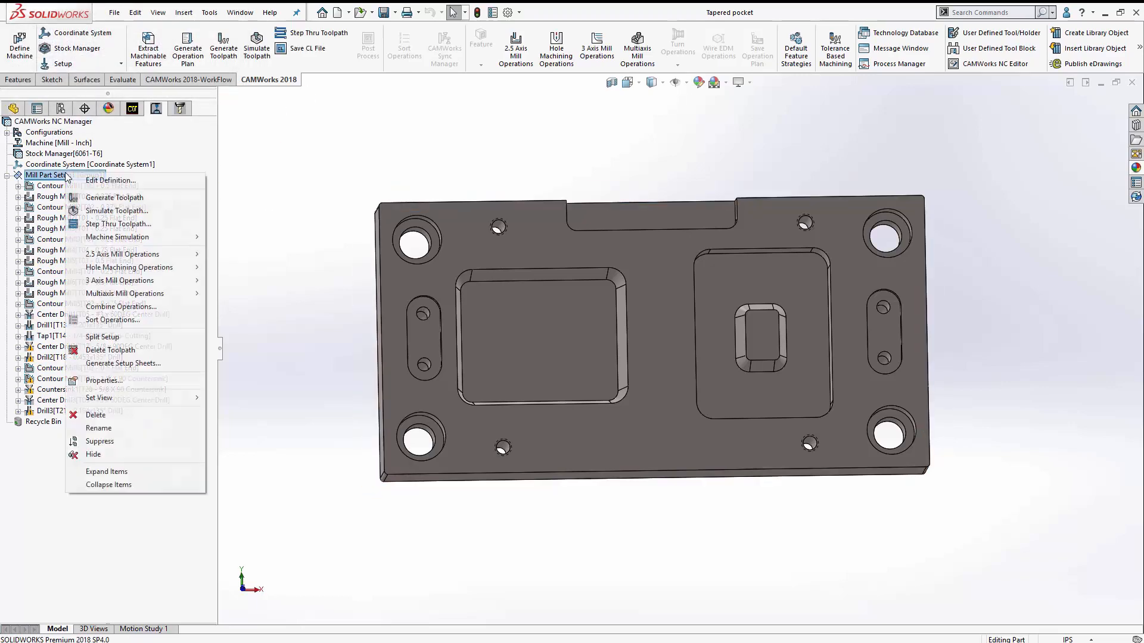
left_click(151, 212)
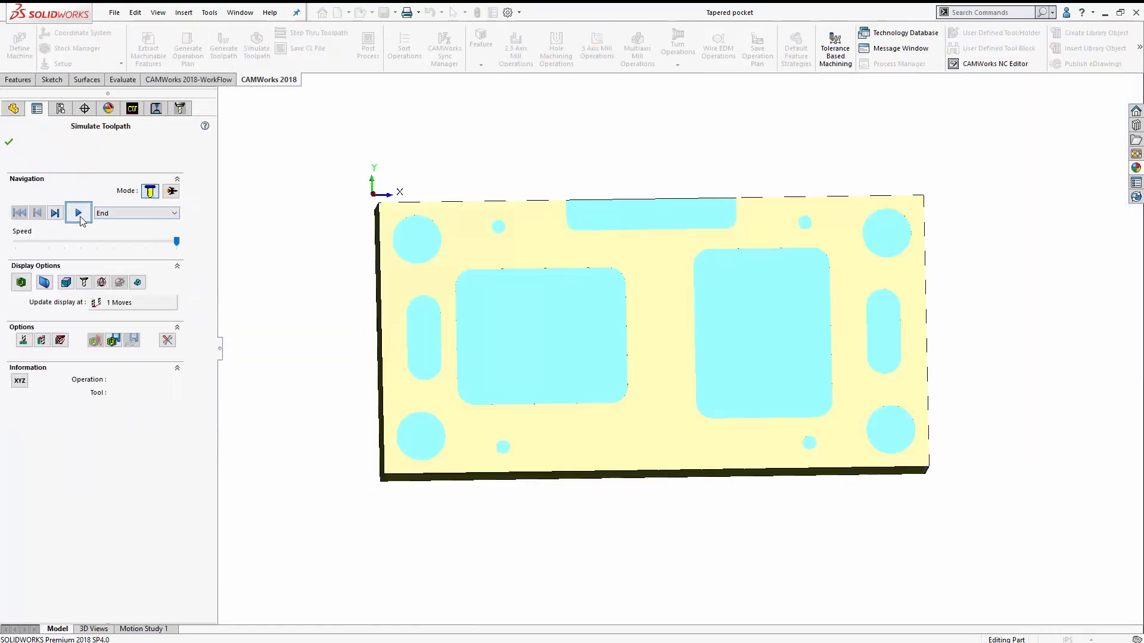
left_click_drag(177, 241, 145, 241)
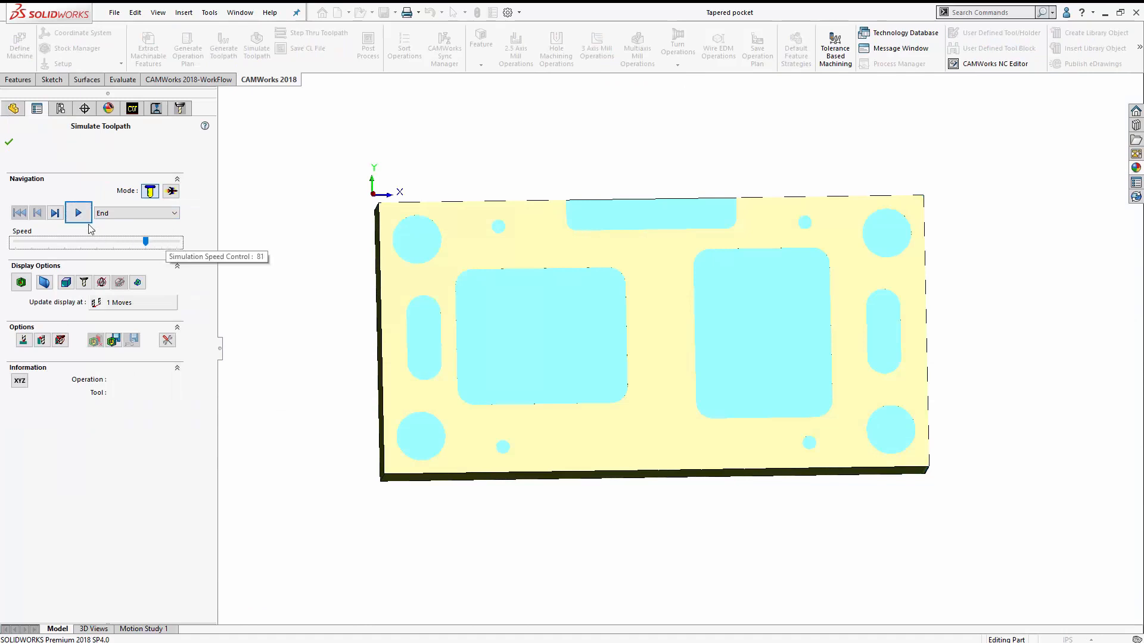
left_click(78, 214)
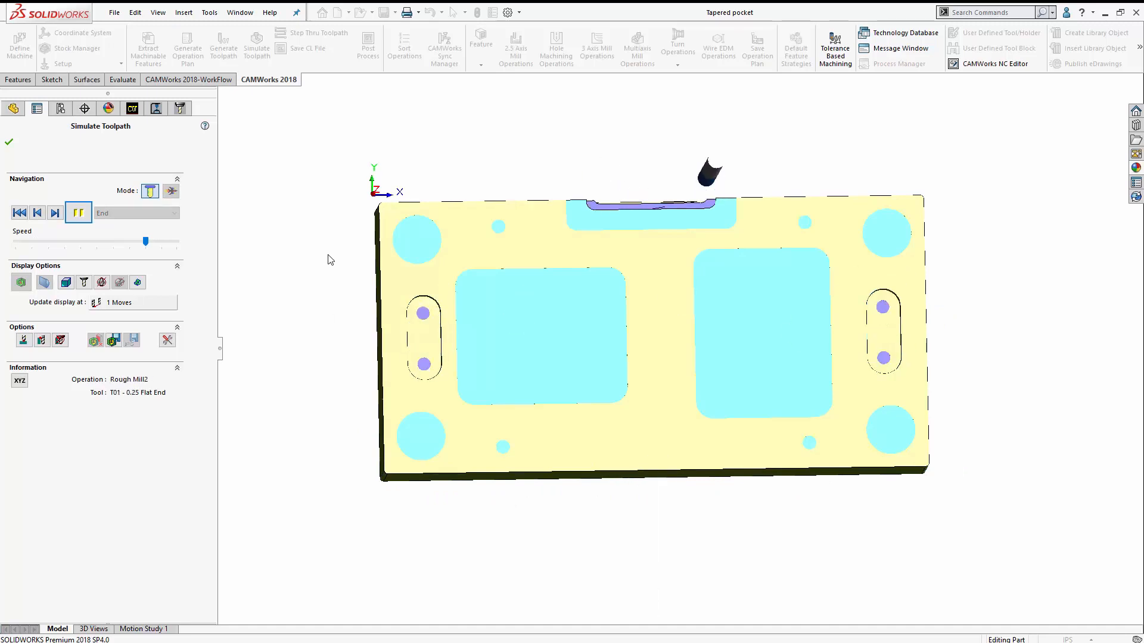
middle_click_drag(819, 554, 807, 521)
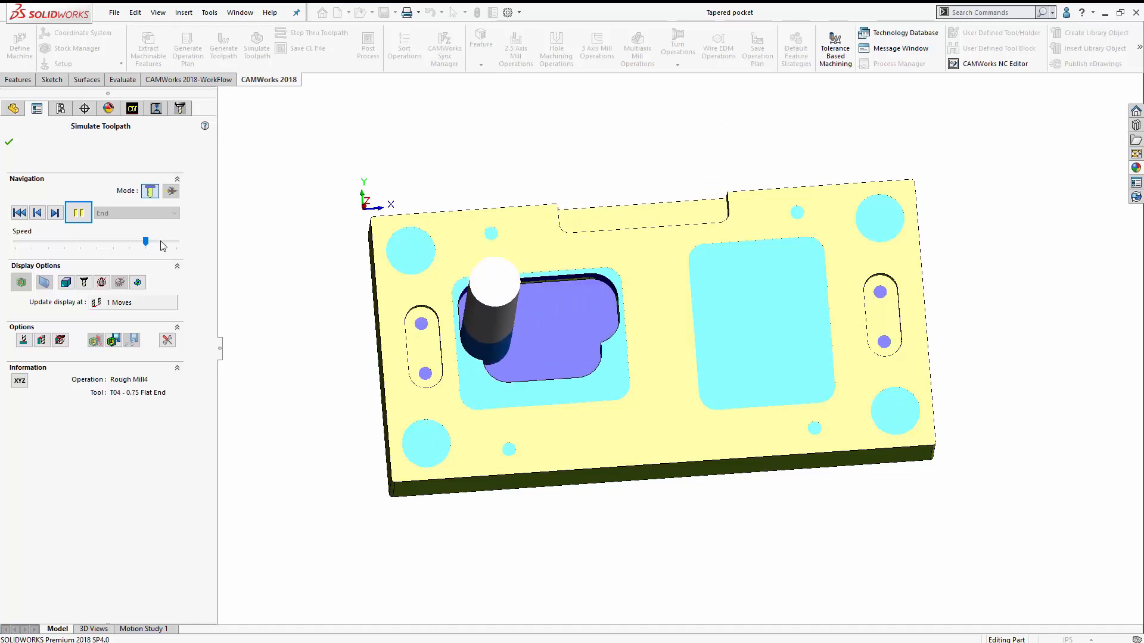
left_click_drag(145, 242, 177, 241)
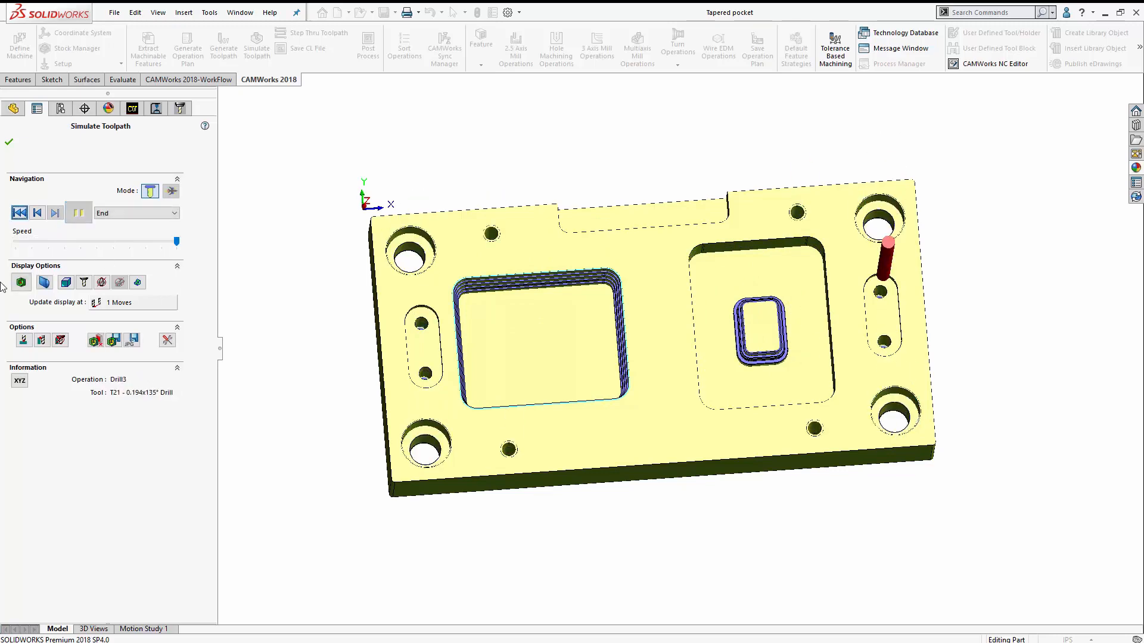
Show the difference between the simulated stock and the target part and inspect the tapered walls from another angle.
left_click(20, 283)
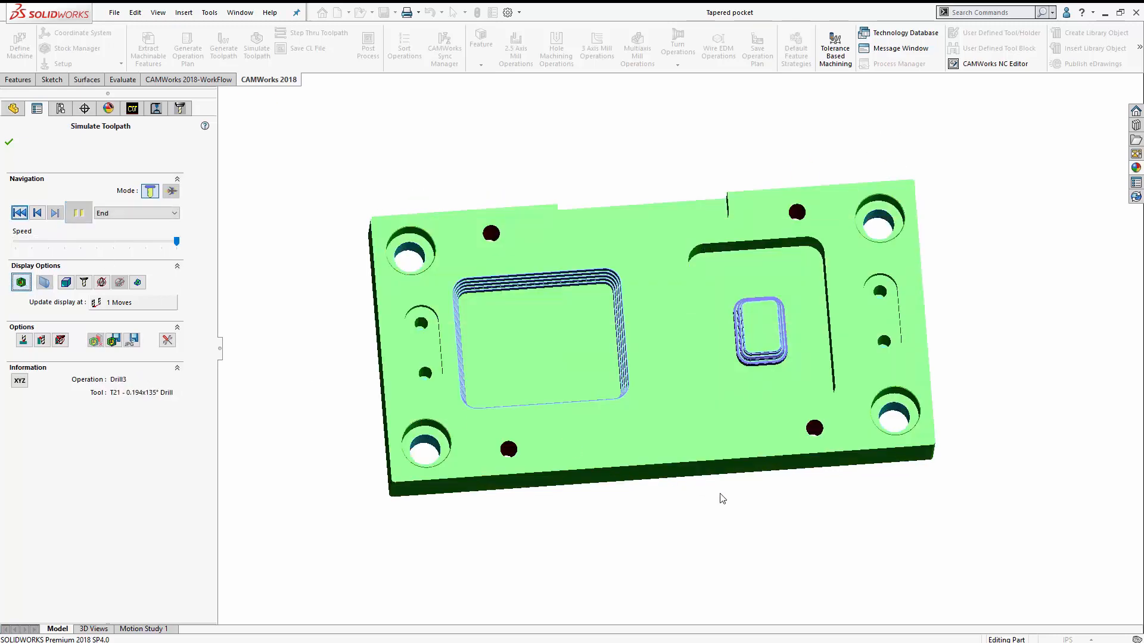
mouse_move(720, 498)
middle_mouse_down()
mouse_move(700, 477)
mouse_move(763, 367)
middle_mouse_up()
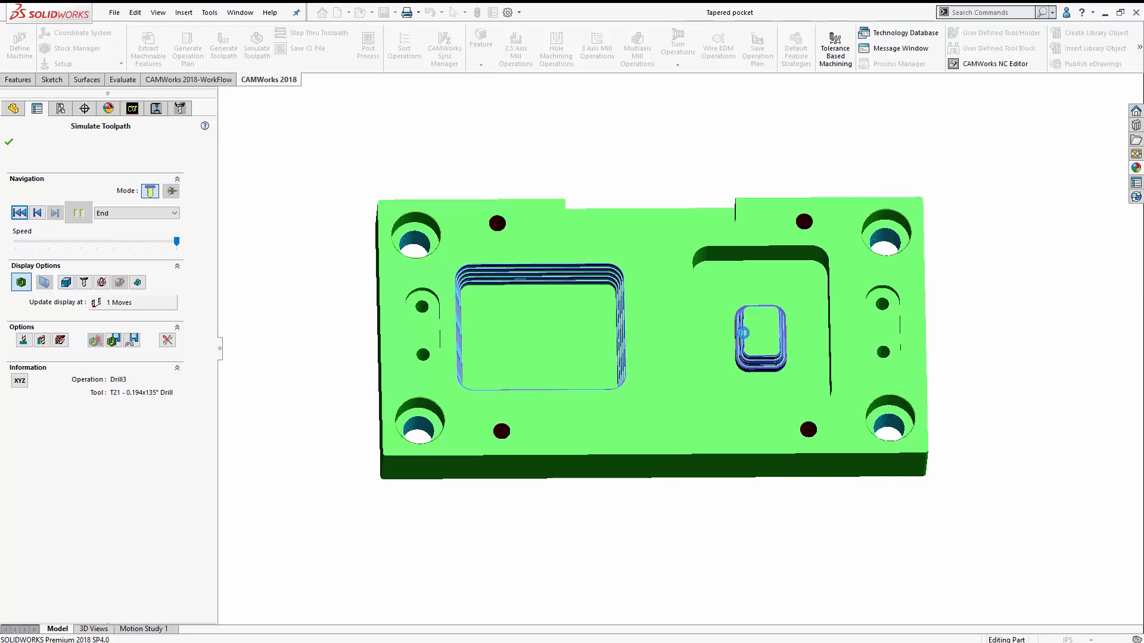
Close the toolpath simulation of the tapered-pocket part and switch to the open AFR part document.
left_click(9, 144)
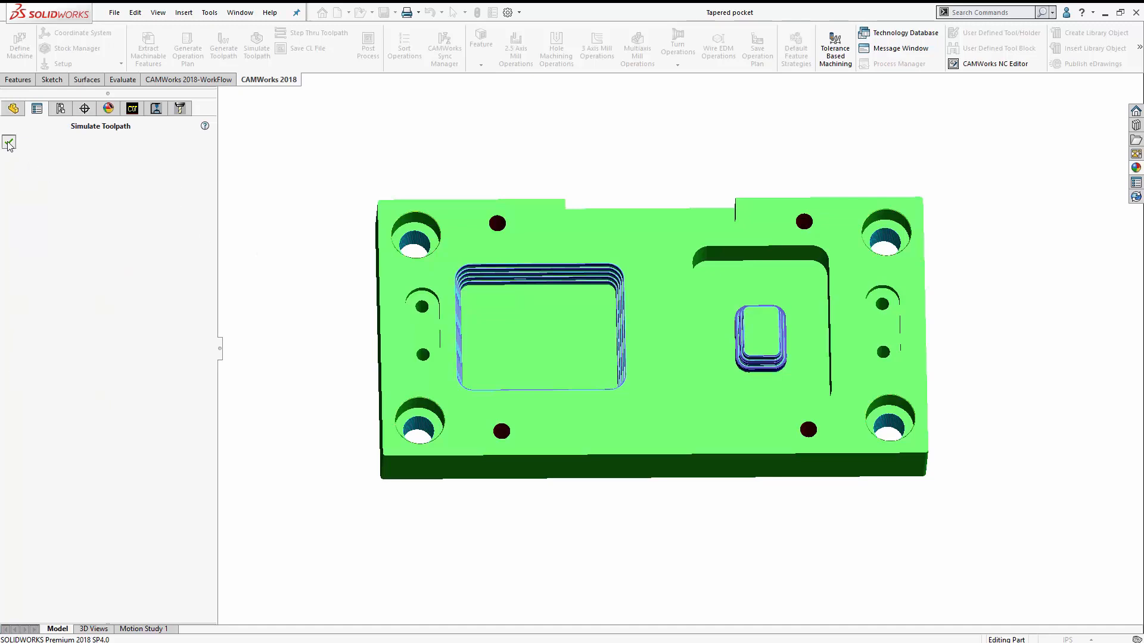
middle_click_drag(737, 158, 722, 170)
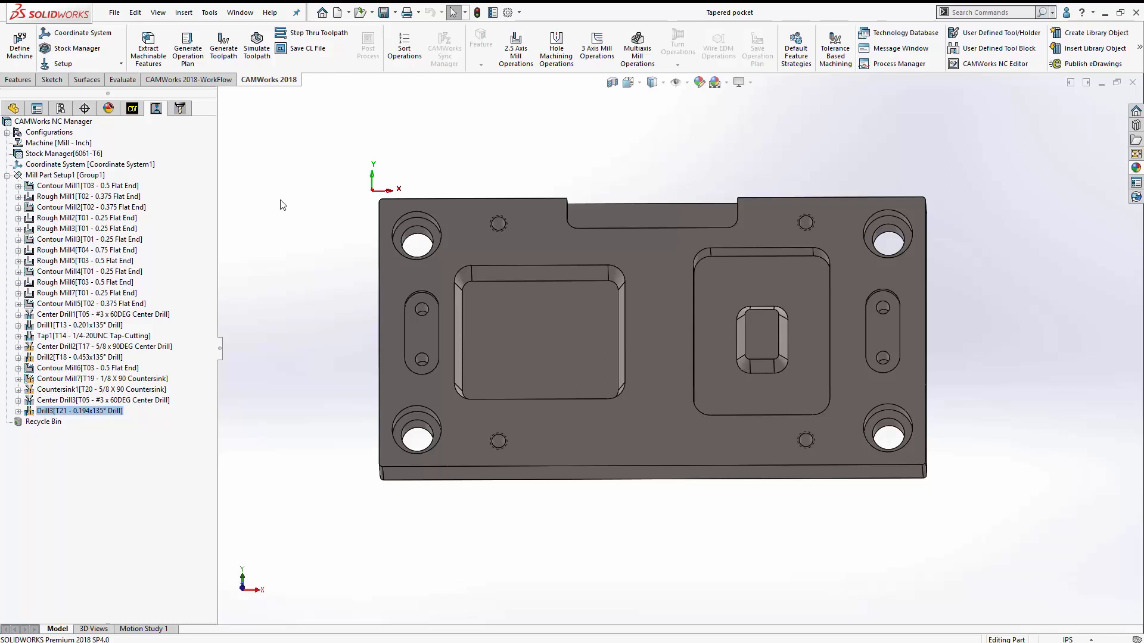
middle_click_drag(294, 222, 295, 238)
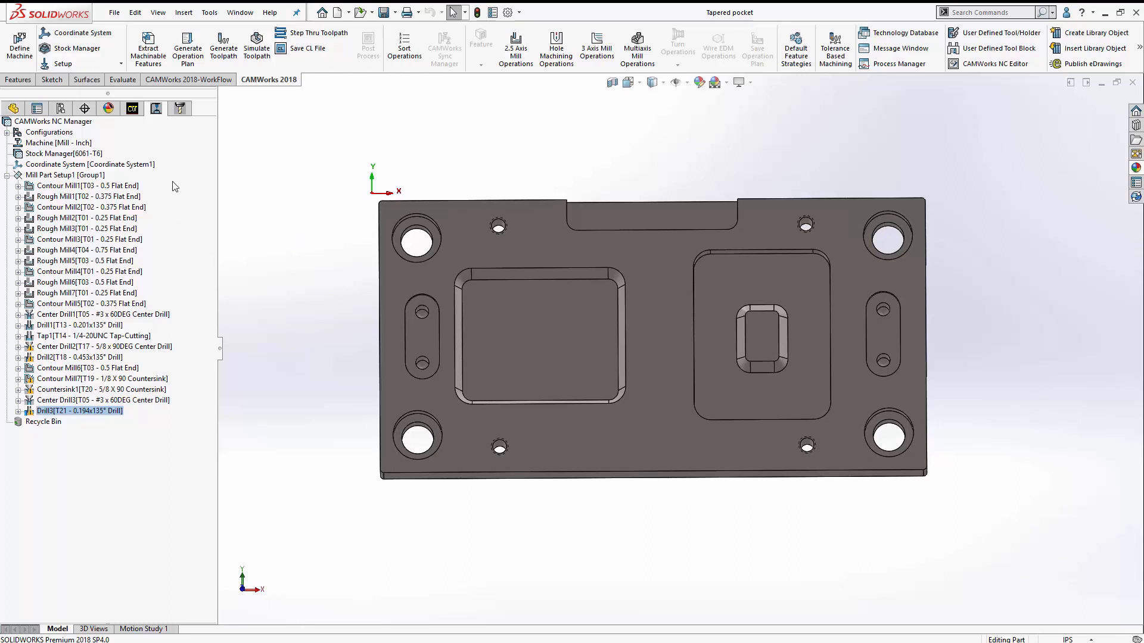
middle_click_drag(952, 284, 957, 293)
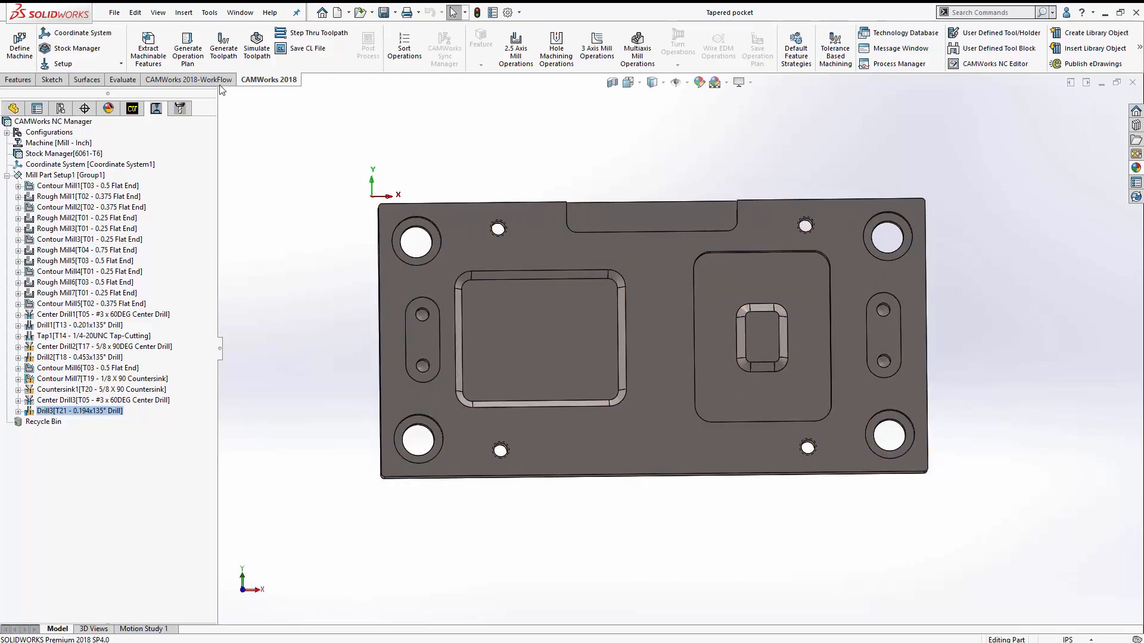
middle_click_drag(327, 268, 299, 342)
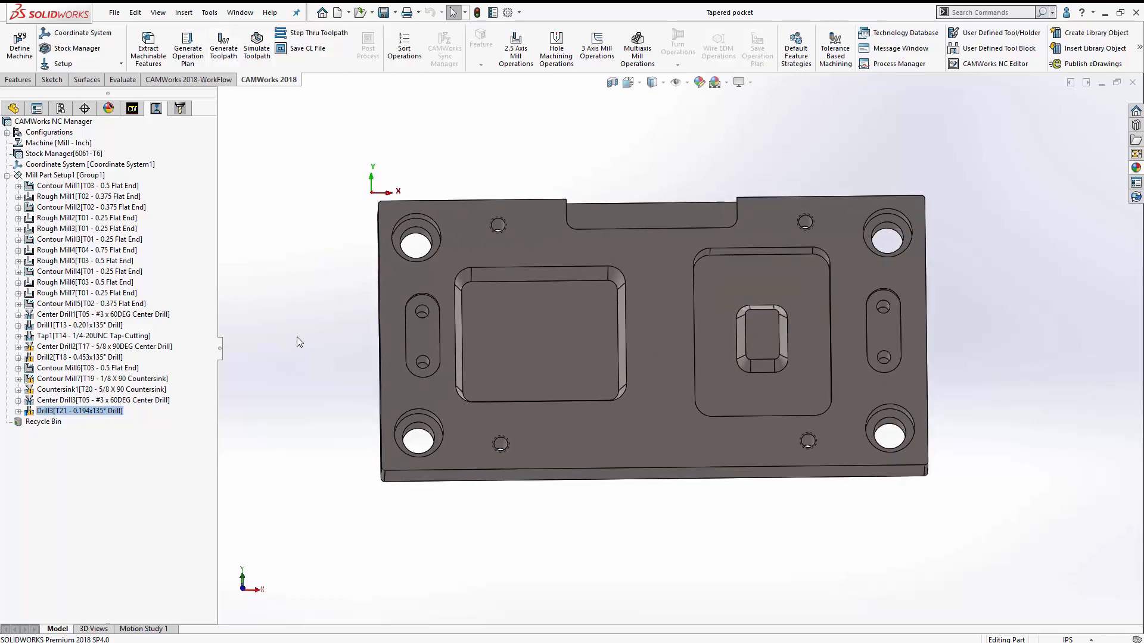
key("ctrl+Tab")
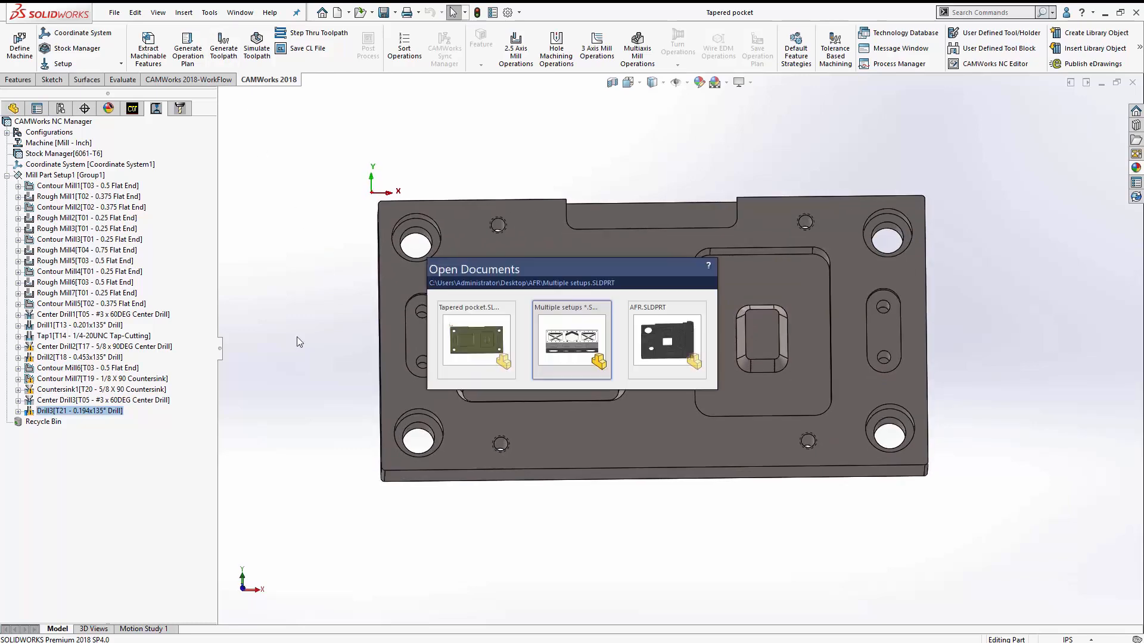
left_click(668, 335)
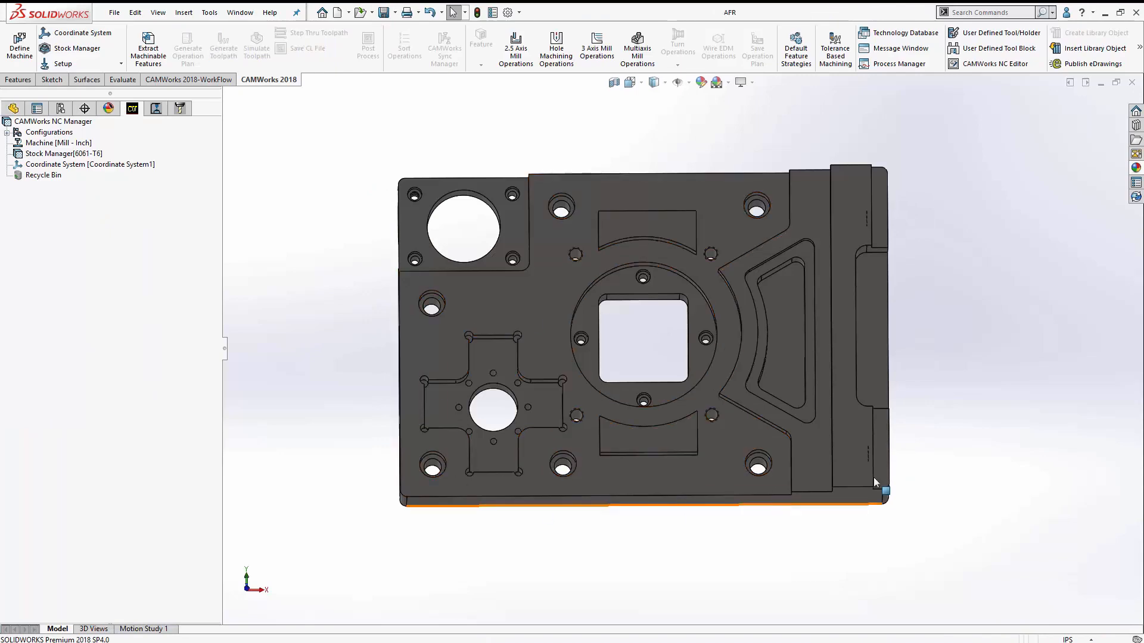
Review the Mill Features settings in the CAMWorks options for the AFR part, including feature types, hole recognition and condensing split holes.
middle_click_drag(881, 480, 925, 453)
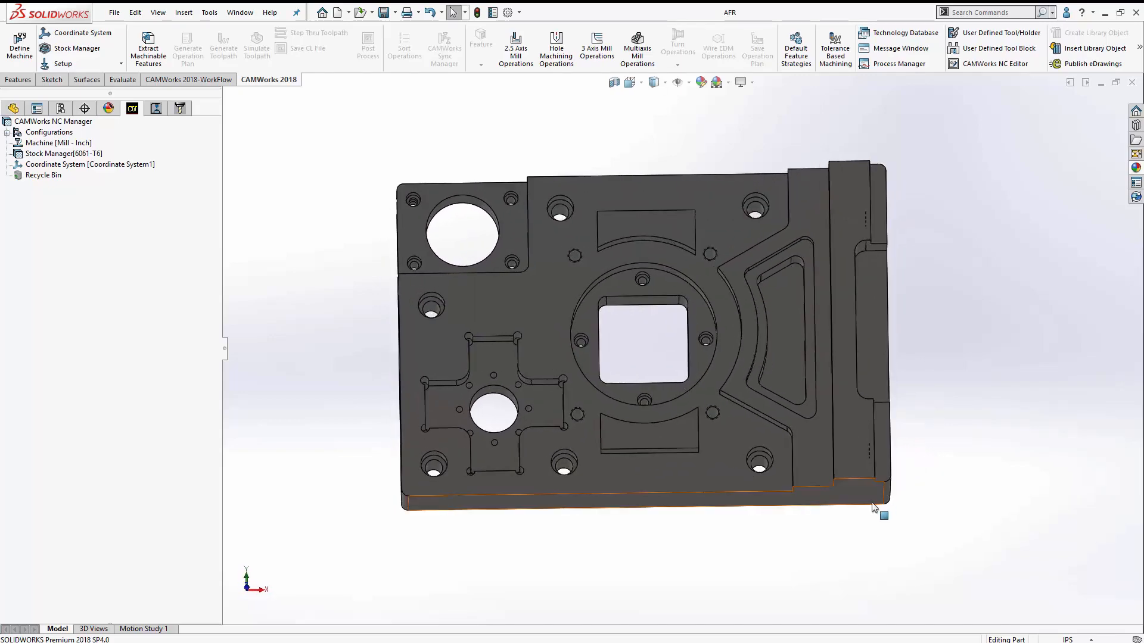
middle_click_drag(655, 573, 728, 430)
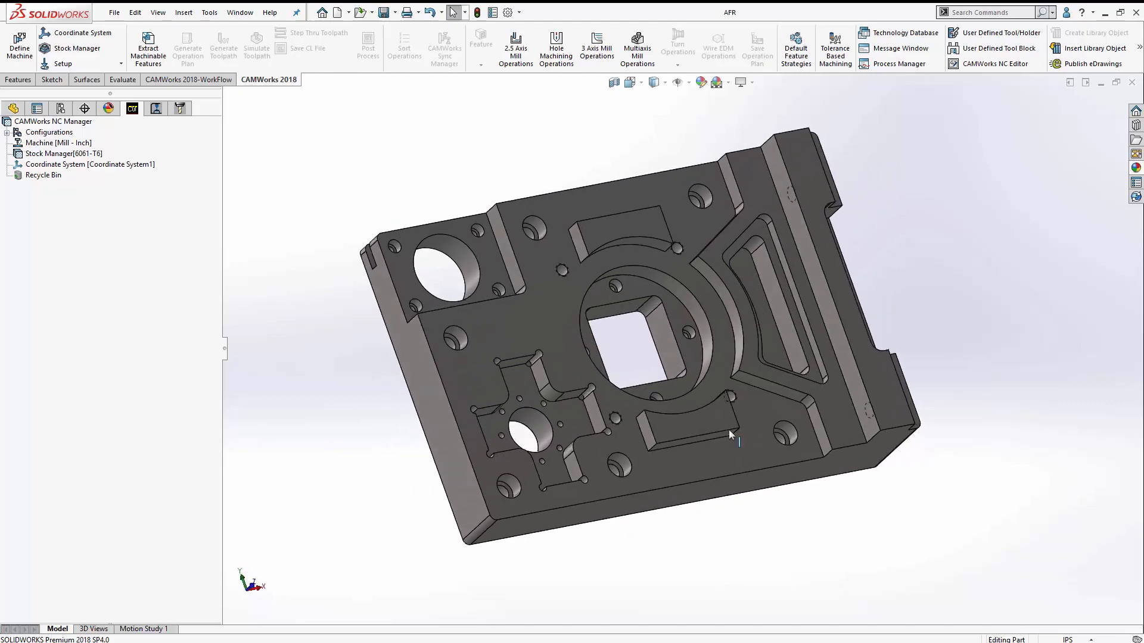
left_click(1139, 47)
left_click(1124, 104)
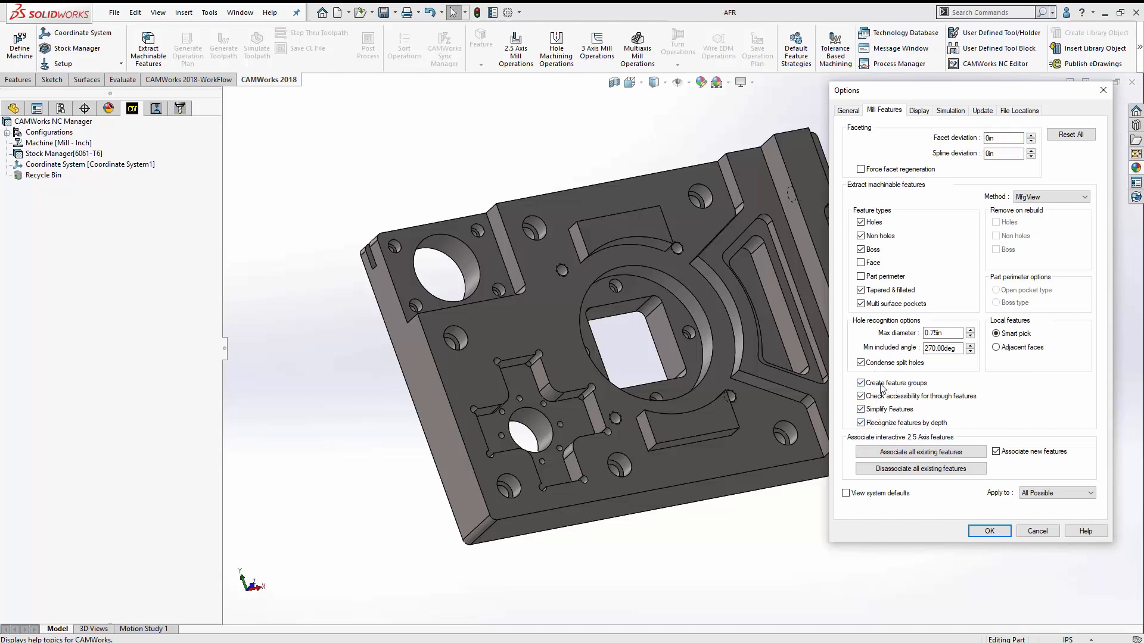
left_click(988, 532)
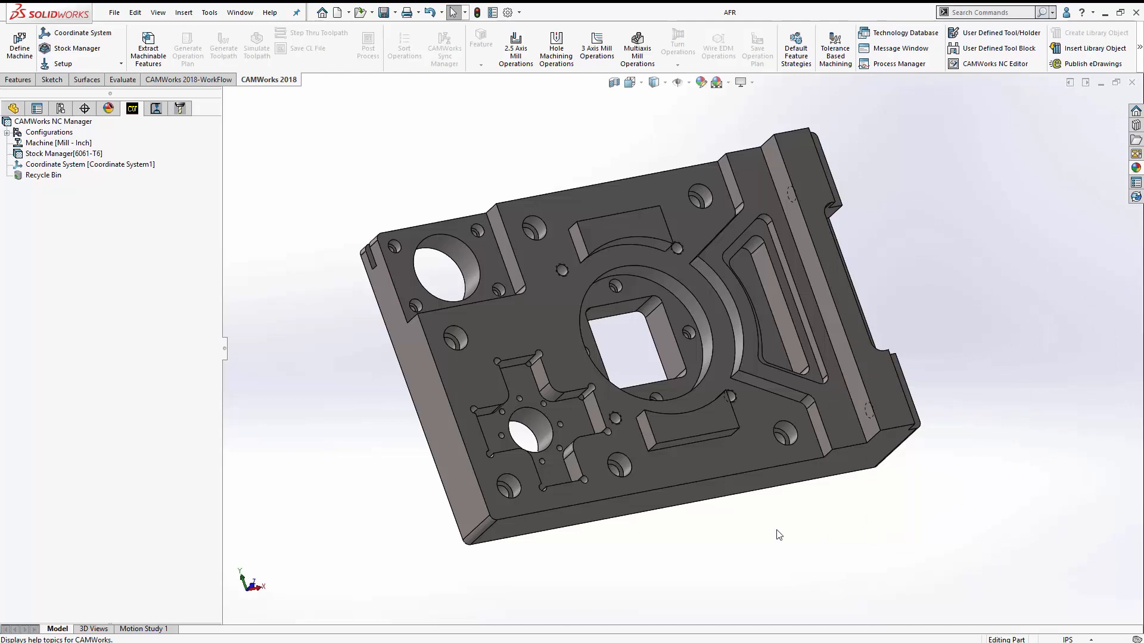
Examine the narrow slot cut into the part's side below the corner pad, from above and from the underside.
middle_click_drag(763, 521, 791, 380)
scroll(478, 450, "down", 5)
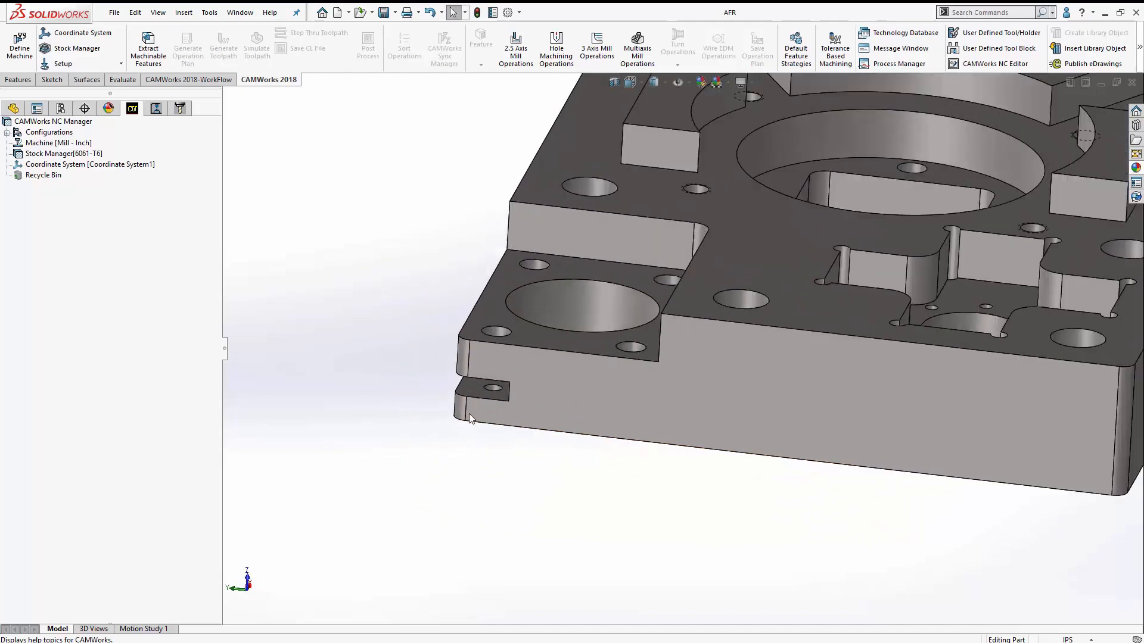
mouse_move(406, 345)
middle_mouse_down()
mouse_move(411, 247)
mouse_move(407, 335)
middle_mouse_up()
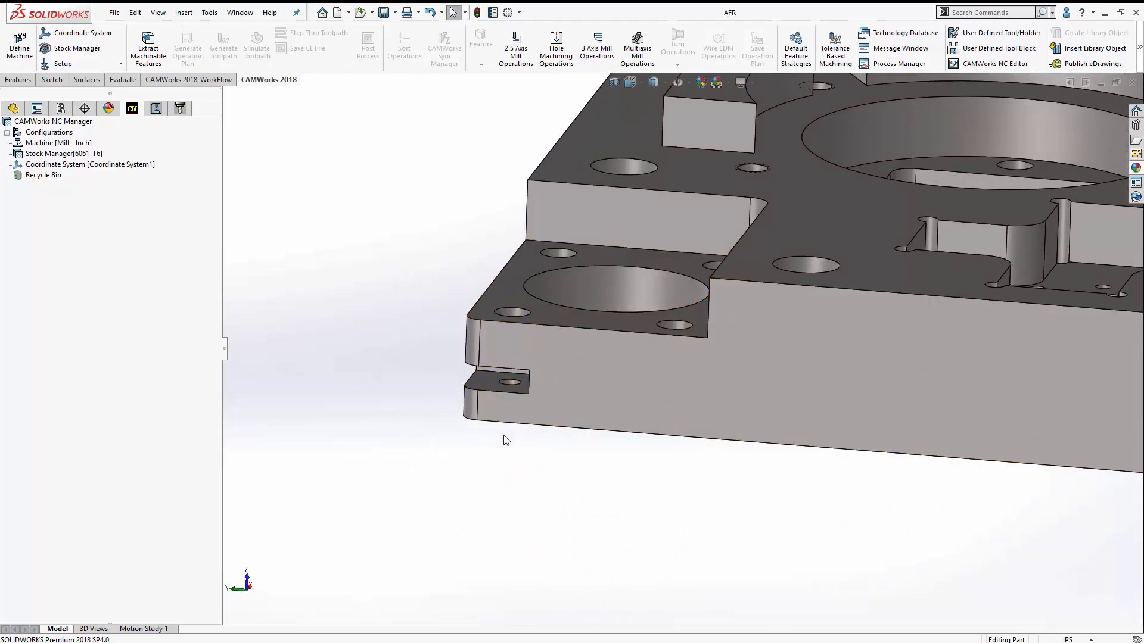
middle_click_drag(452, 448, 499, 380)
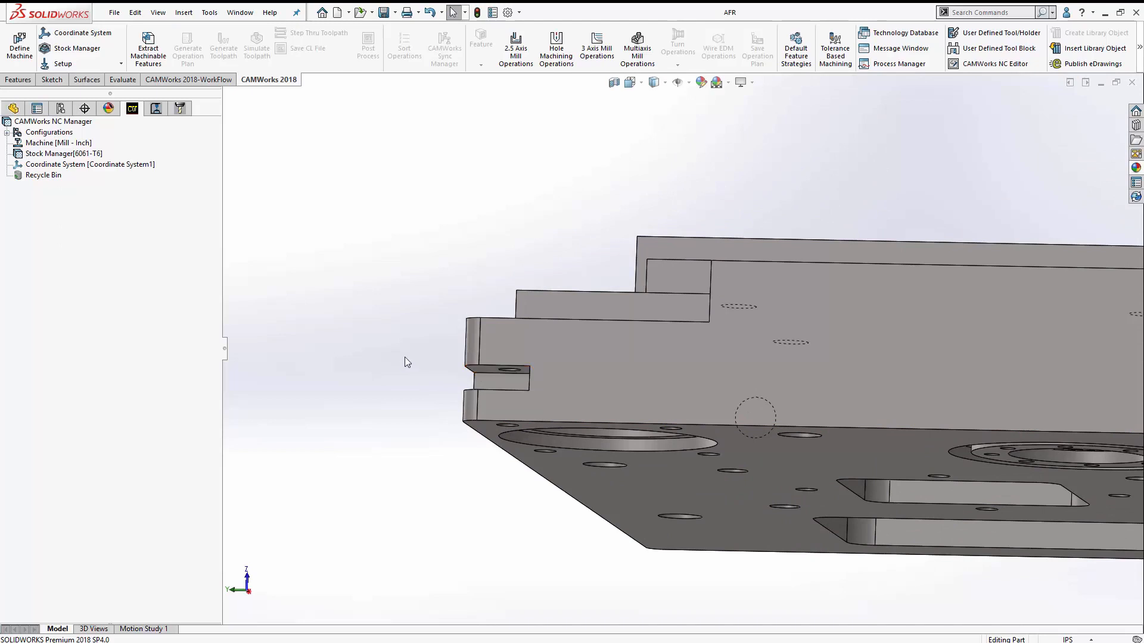
middle_click_drag(405, 356, 401, 404)
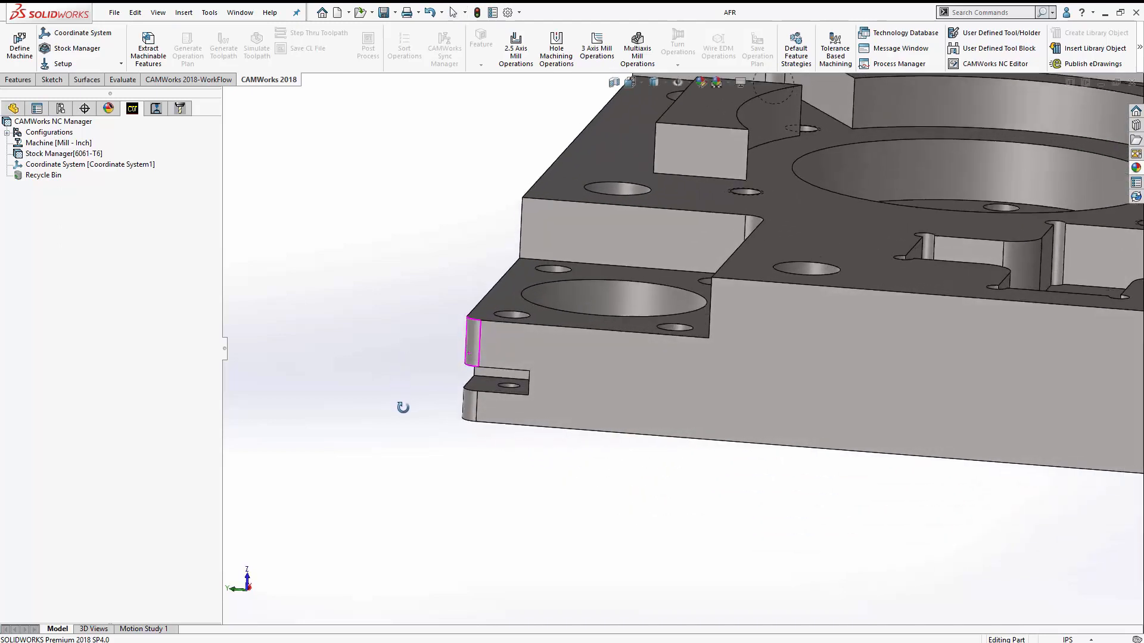
Highlight the circular edges of the counterbored corner hole where the side slot splits it, and clear the selection.
left_click(505, 388)
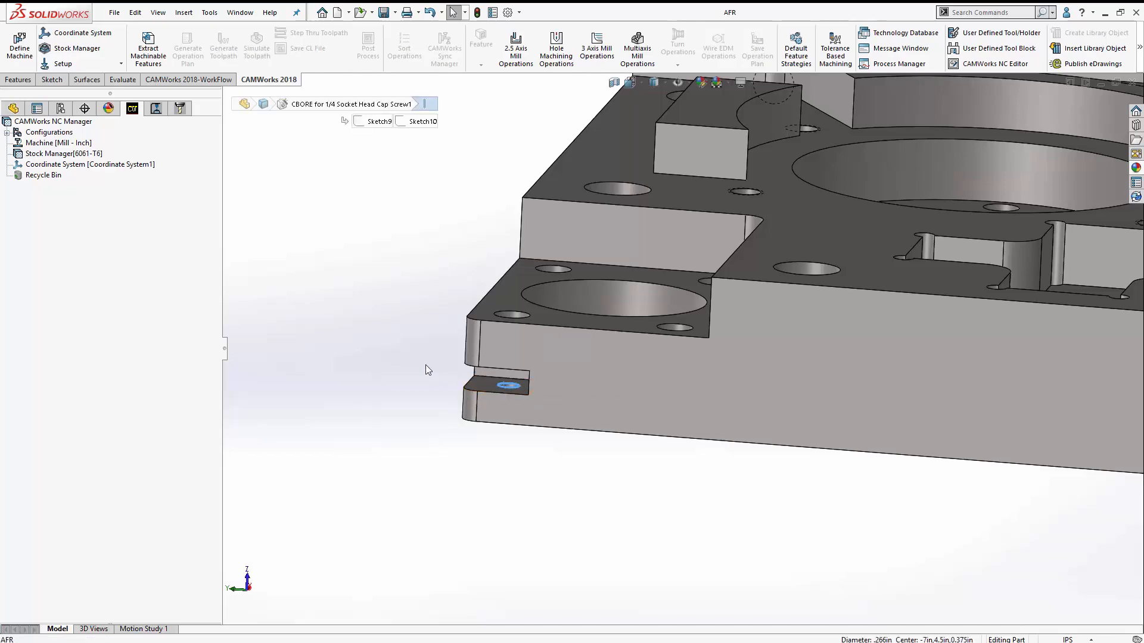
mouse_move(425, 364)
middle_mouse_down()
mouse_move(415, 447)
mouse_move(429, 417)
middle_mouse_up()
left_click(504, 388)
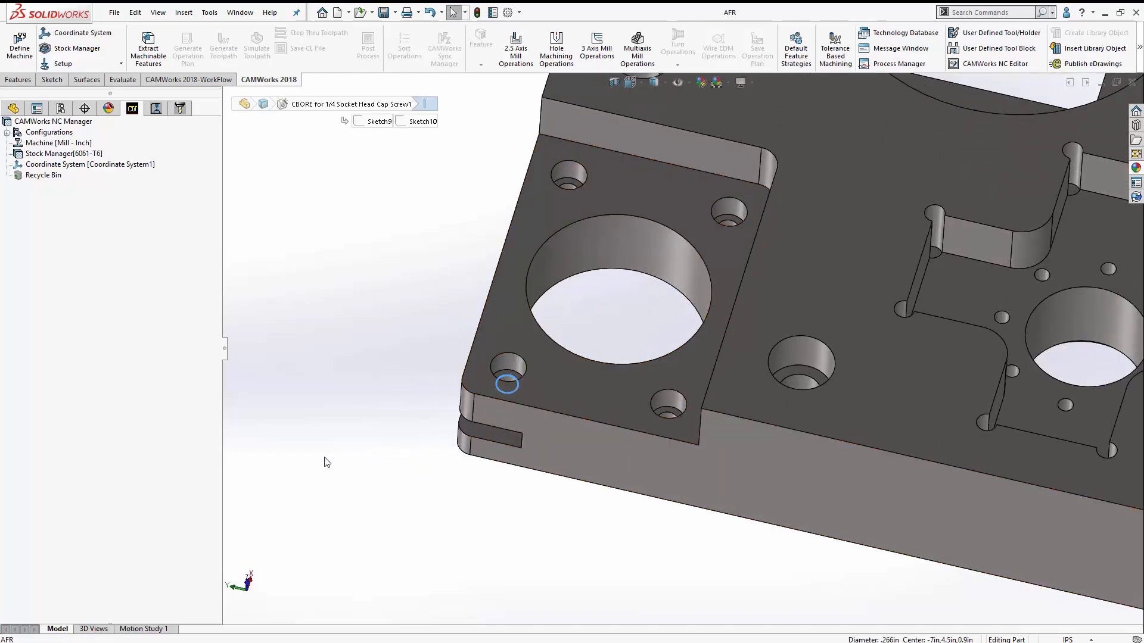
middle_click_drag(327, 463, 329, 413)
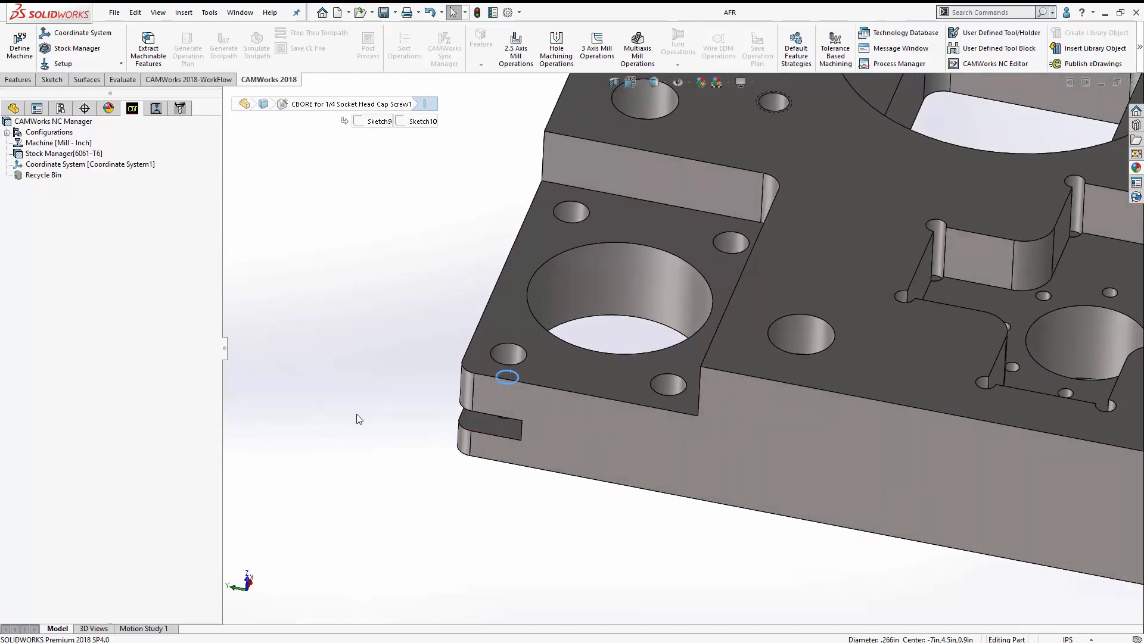
scroll(441, 456, "up", 2)
middle_click_drag(525, 444, 523, 387)
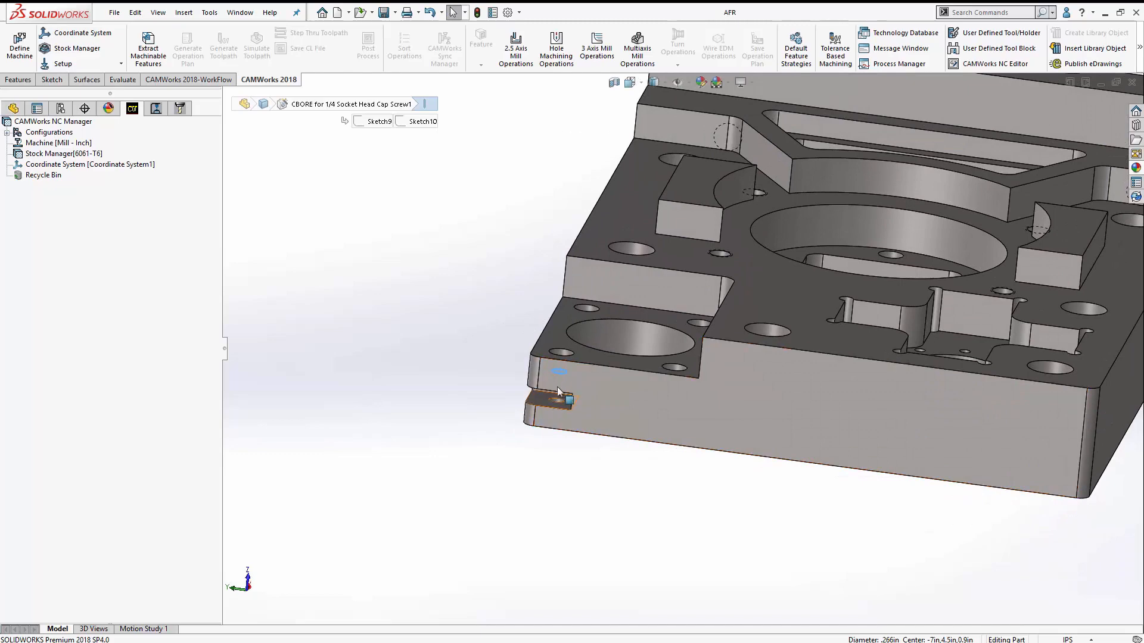
left_click(439, 344)
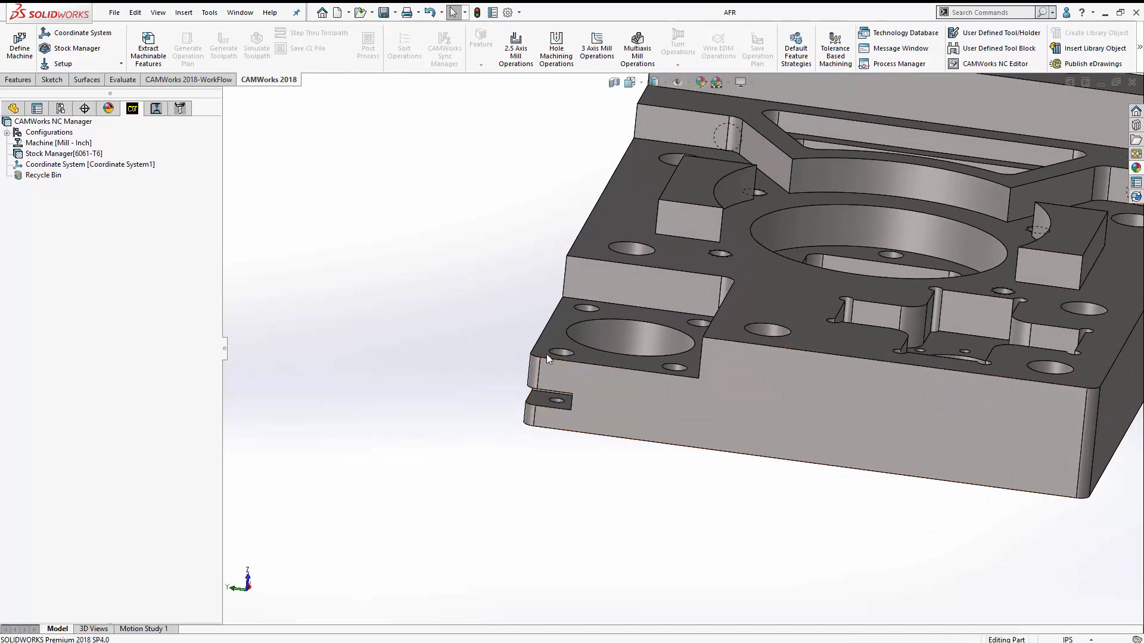
Fit the whole AFR part in view and extract its machinable features.
scroll(547, 355, "up", 3)
middle_click_drag(969, 279, 967, 395)
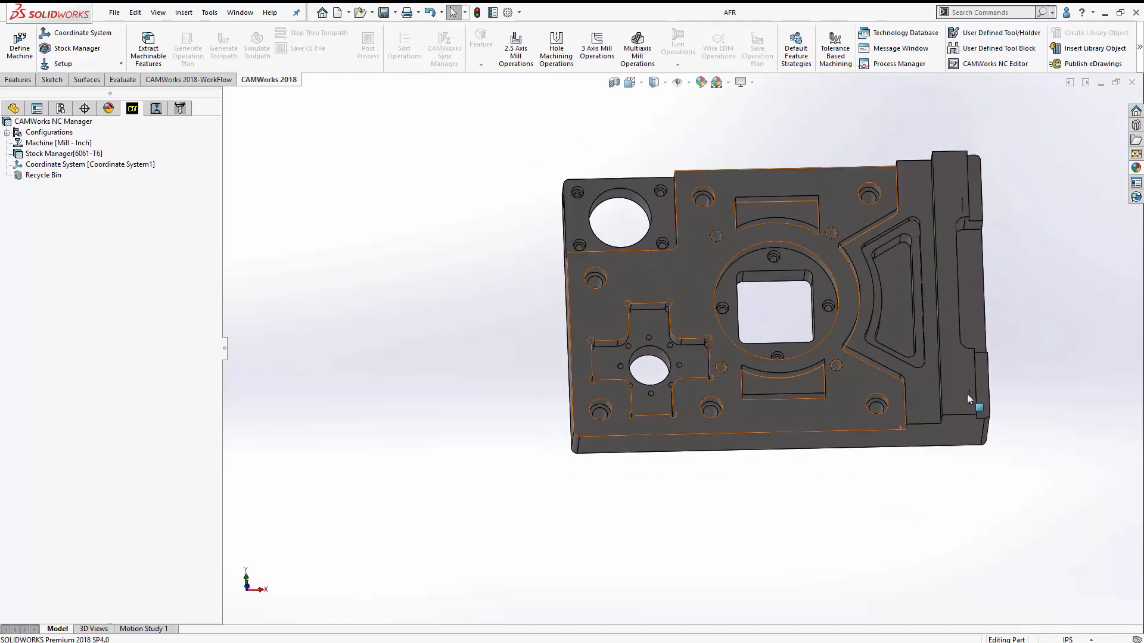
key("f")
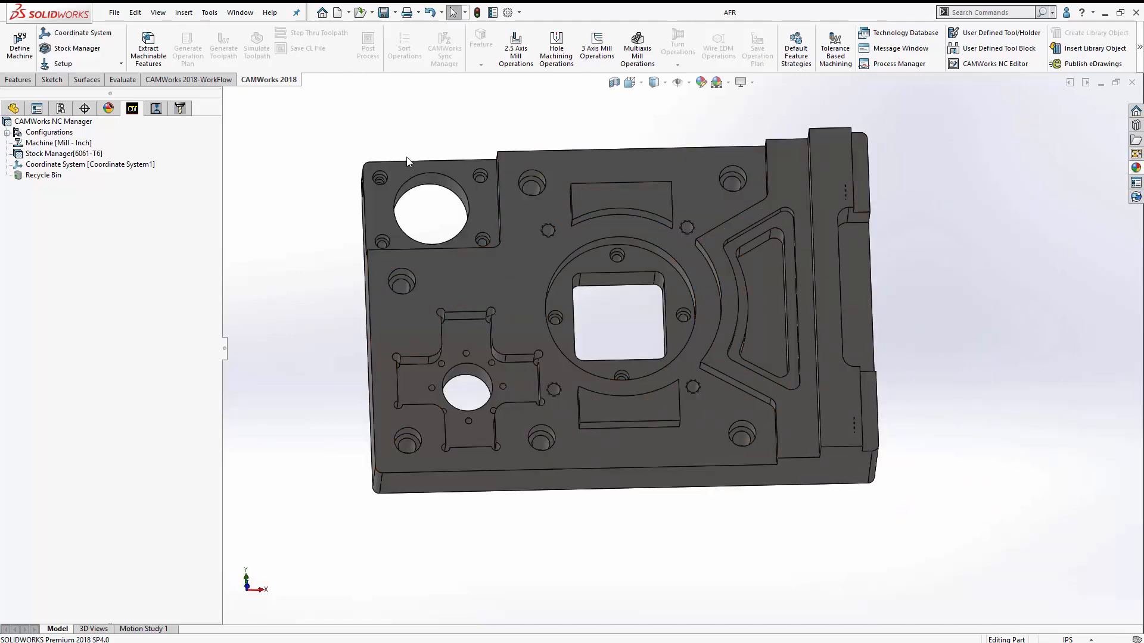
left_click(148, 50)
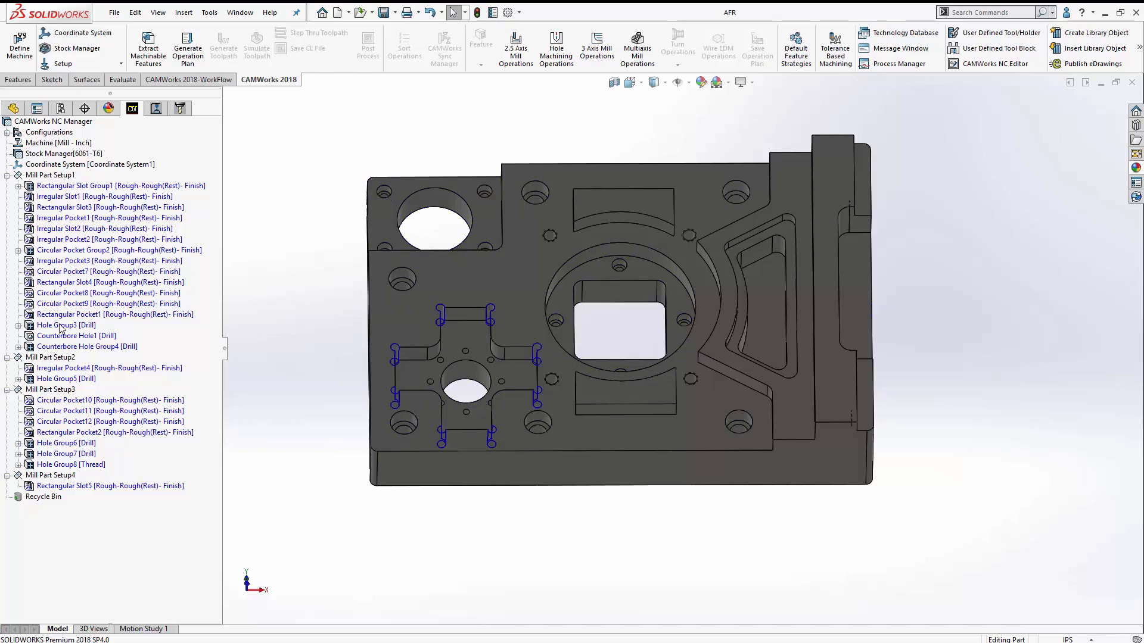
Examine the extracted features by highlighting Circular Pocket8, Mill Part Setup2 and Mill Part Setup3 on the model's top and underside.
left_click(67, 294)
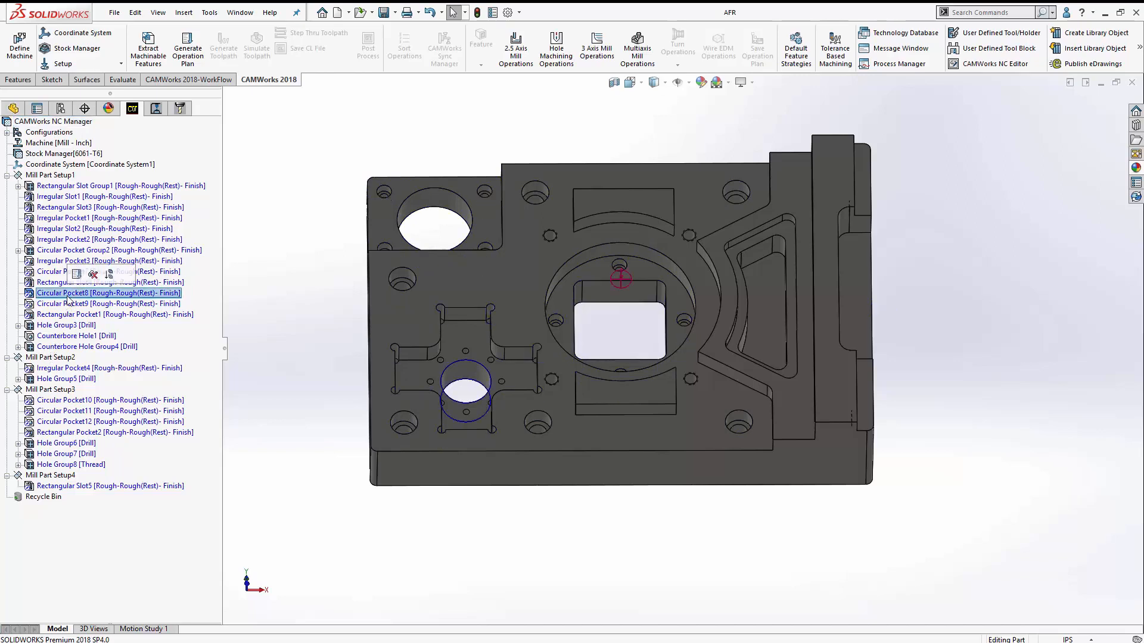
mouse_move(313, 236)
middle_mouse_down()
mouse_move(313, 293)
mouse_move(320, 225)
mouse_move(321, 244)
middle_mouse_up()
middle_click_drag(321, 261, 320, 165)
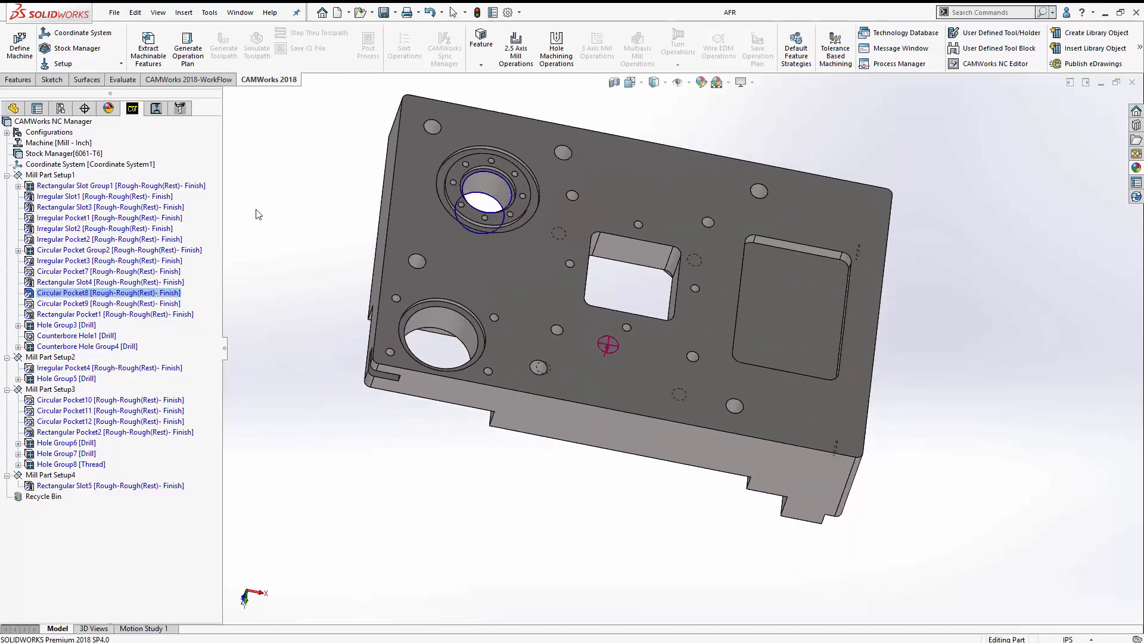
left_click(60, 358)
middle_click_drag(329, 405, 298, 401)
left_click(65, 390)
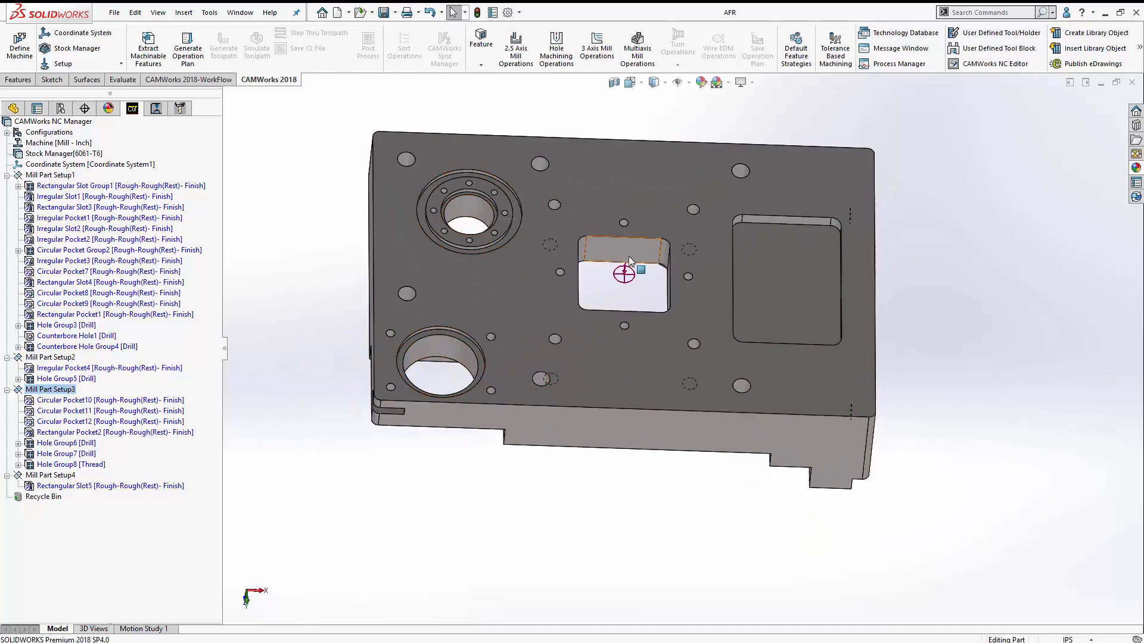
middle_click_drag(326, 207, 305, 551)
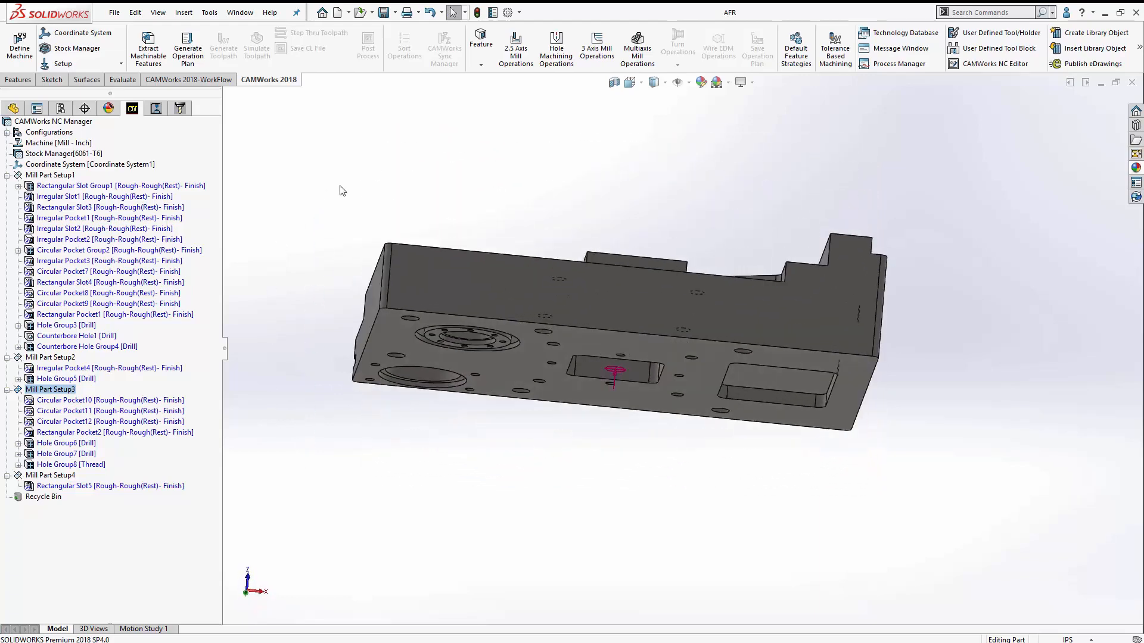
middle_click_drag(341, 188, 326, 441)
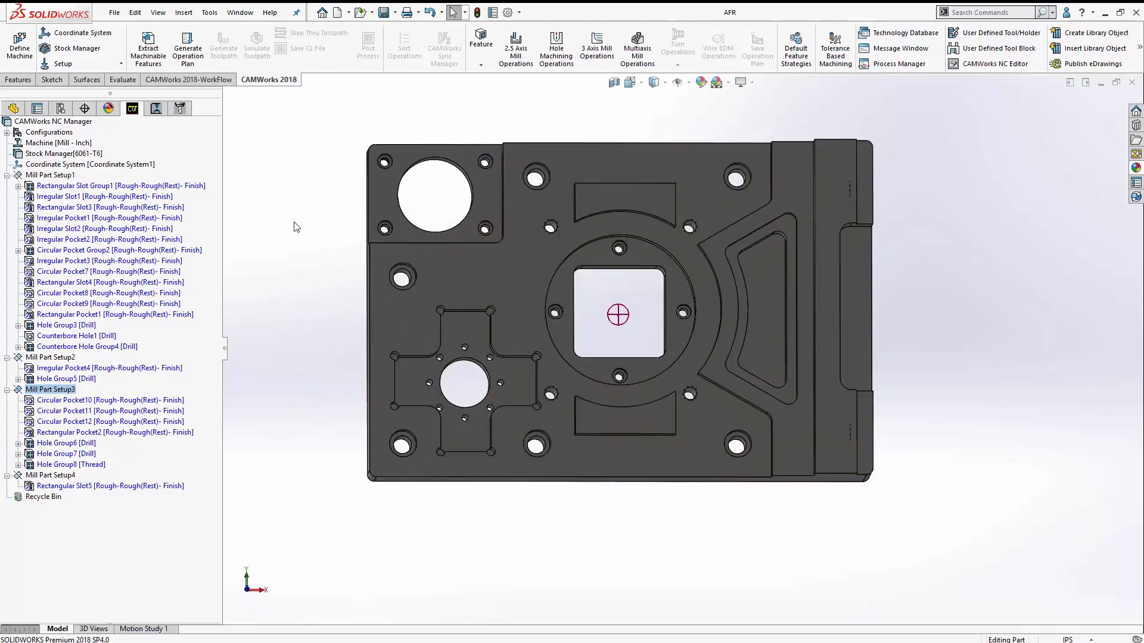
Generate the operation plan for the AFR part's extracted features and the toolpaths for its operations.
left_click(185, 52)
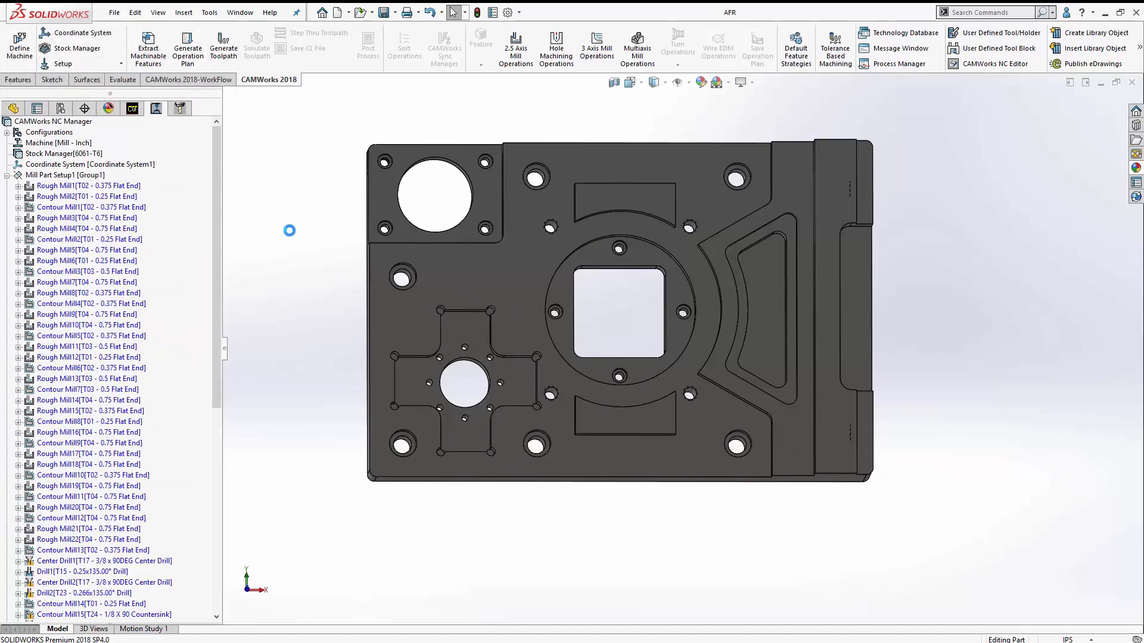
left_click(227, 47)
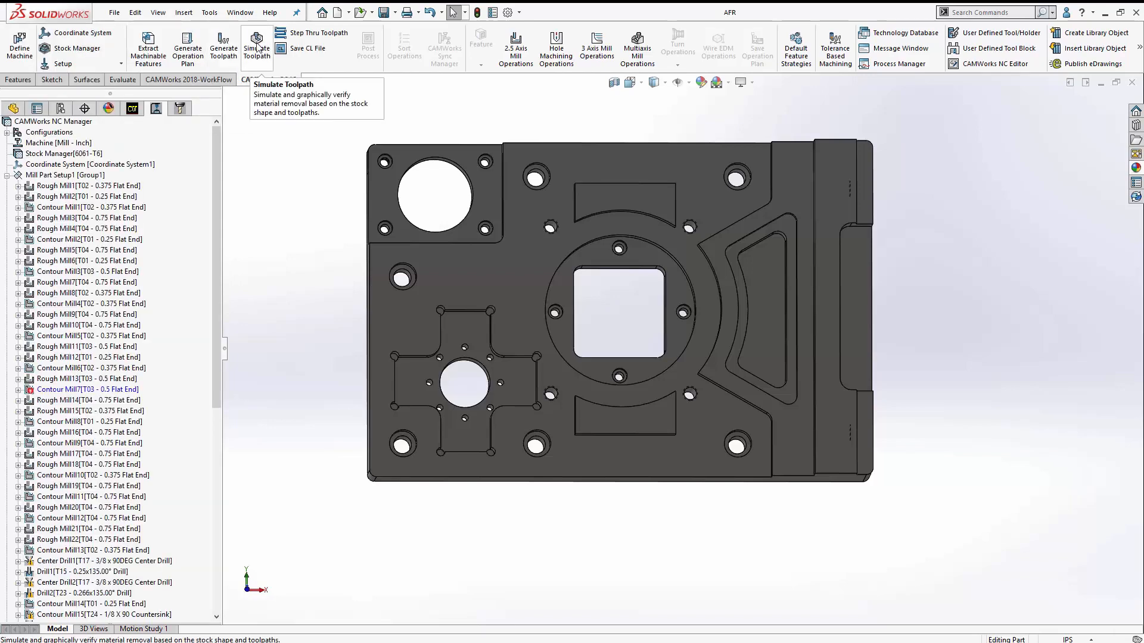
Simulate the AFR part's toolpaths at maximum speed to the end and tilt the machined stock.
left_click(257, 48)
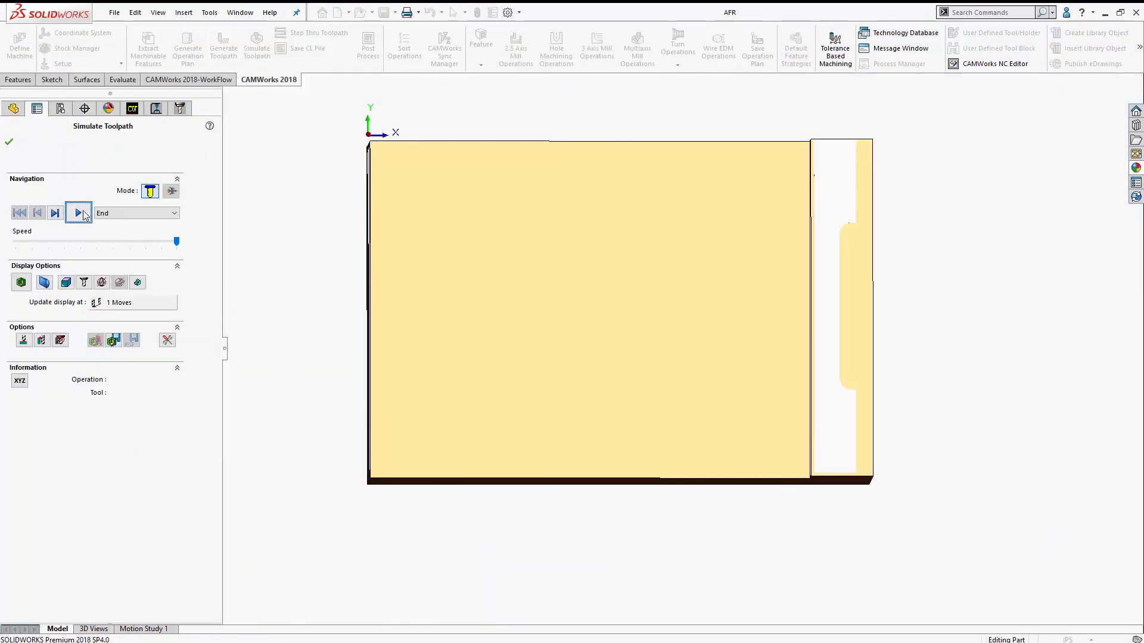
left_click(80, 213)
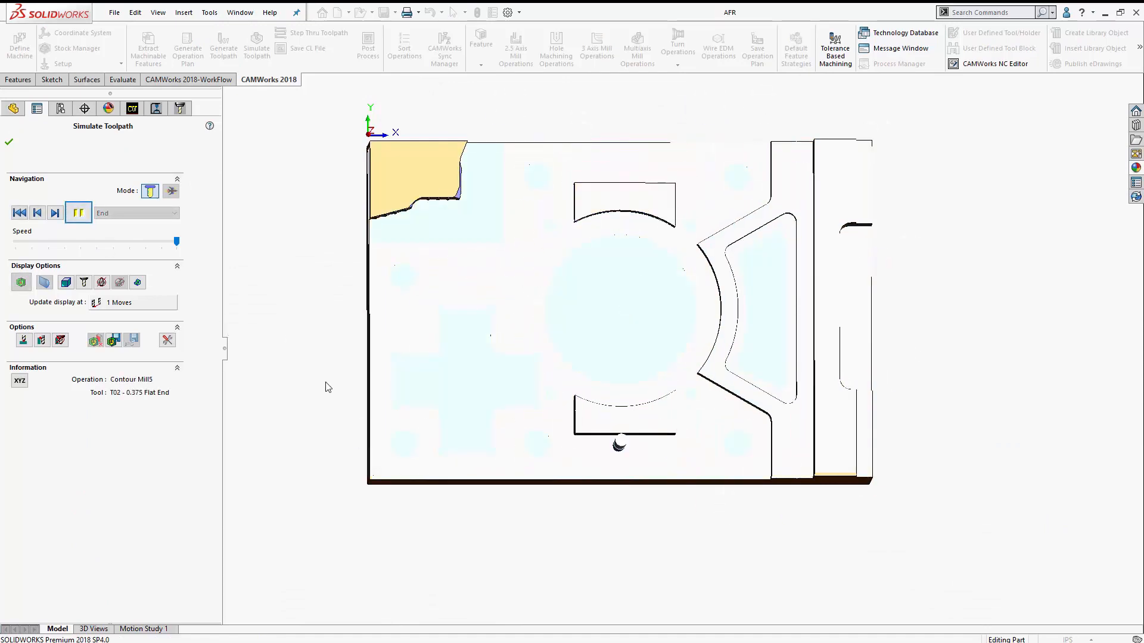
mouse_move(328, 384)
middle_mouse_down()
mouse_move(334, 301)
mouse_move(337, 320)
middle_mouse_up()
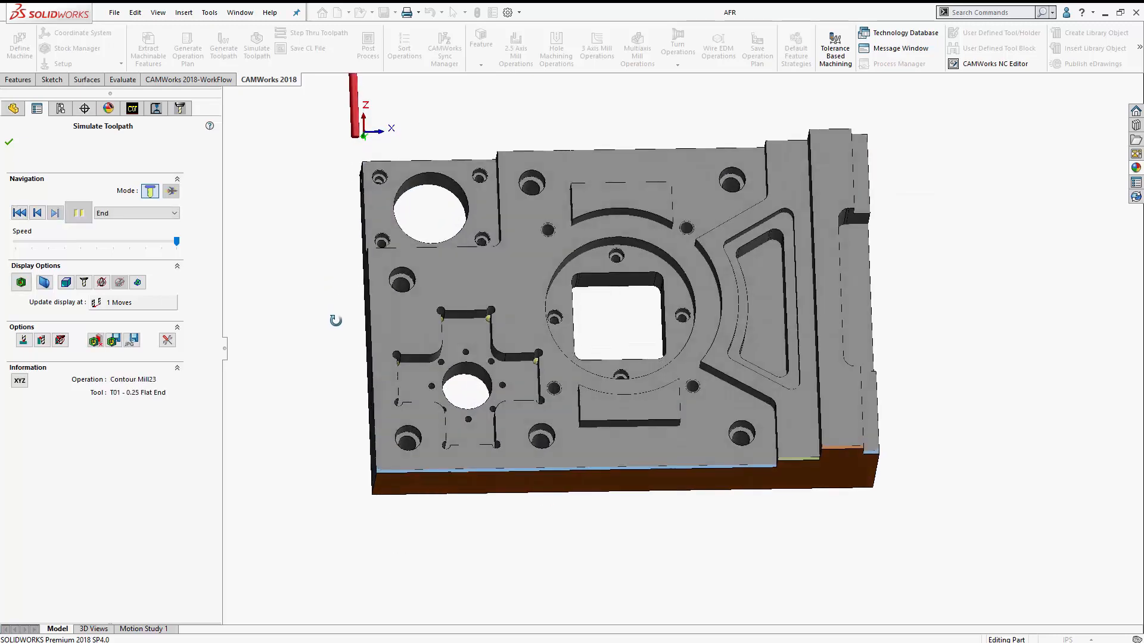
Show the difference between the simulated stock and the AFR target part and inspect it from several angles.
left_click(22, 282)
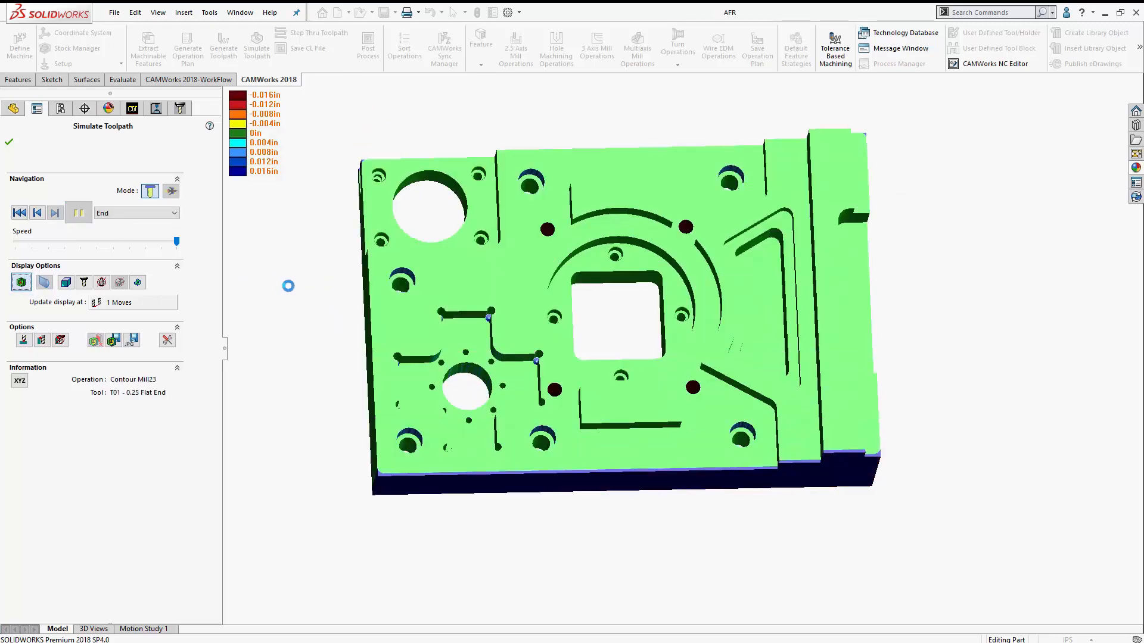
middle_click_drag(272, 268, 328, 323)
middle_click_drag(351, 448, 281, 485)
middle_click_drag(304, 407, 360, 401)
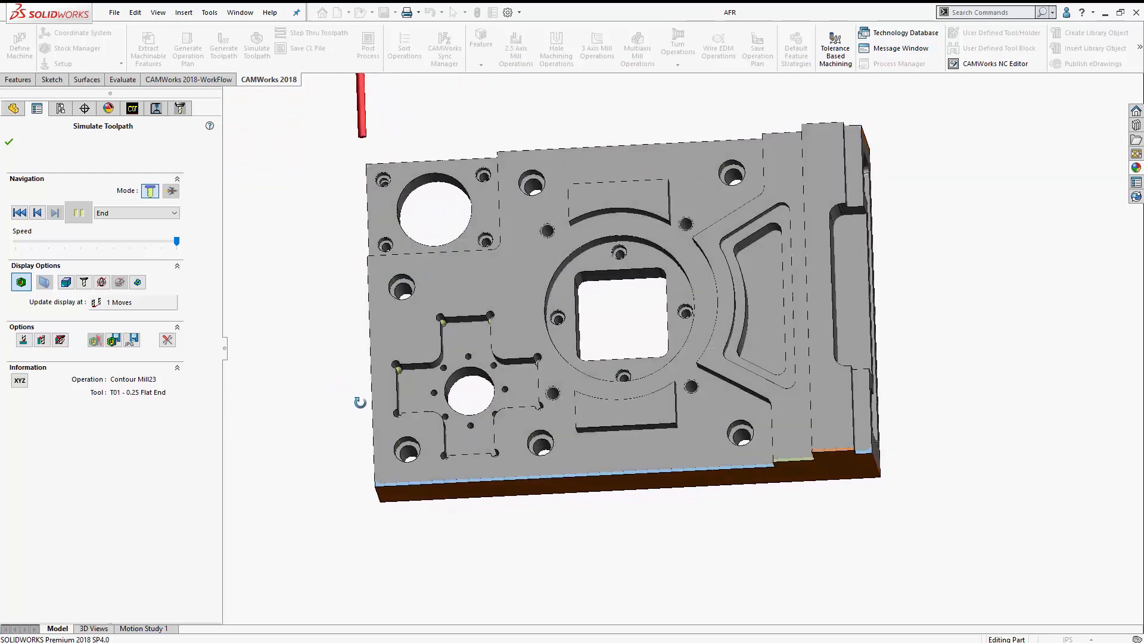
Close the toolpath simulation and delete Mill Part Setup2, Mill Part Setup3 and Mill Part Setup4 from the AFR part's feature tree.
left_click(8, 143)
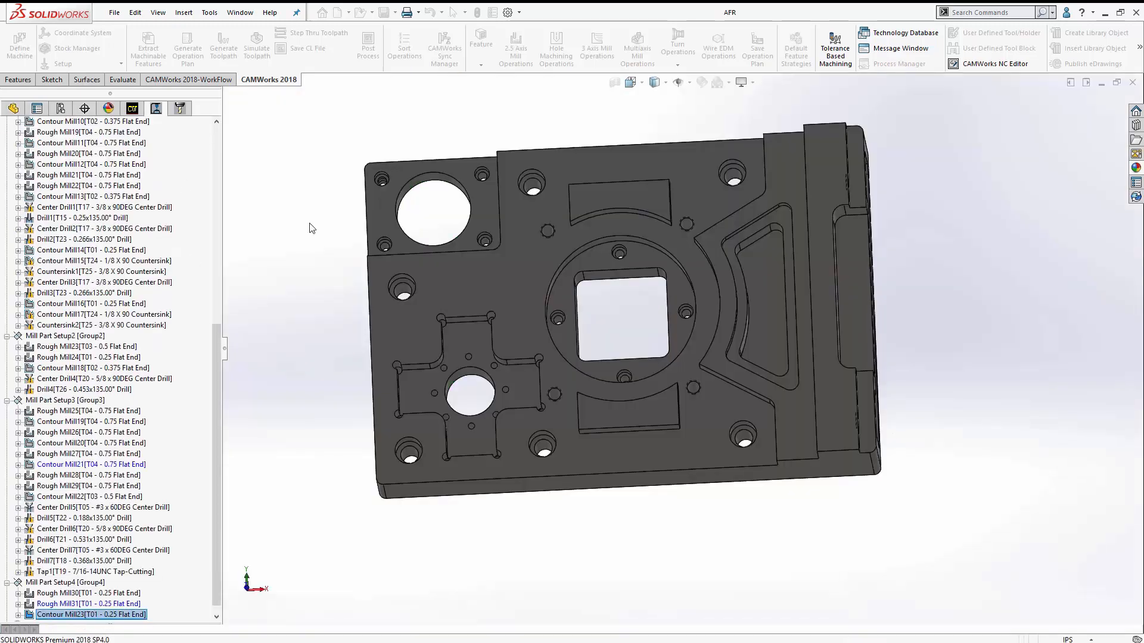
mouse_move(284, 314)
middle_mouse_down()
mouse_move(327, 255)
mouse_move(302, 296)
mouse_move(288, 296)
mouse_move(289, 320)
middle_mouse_up()
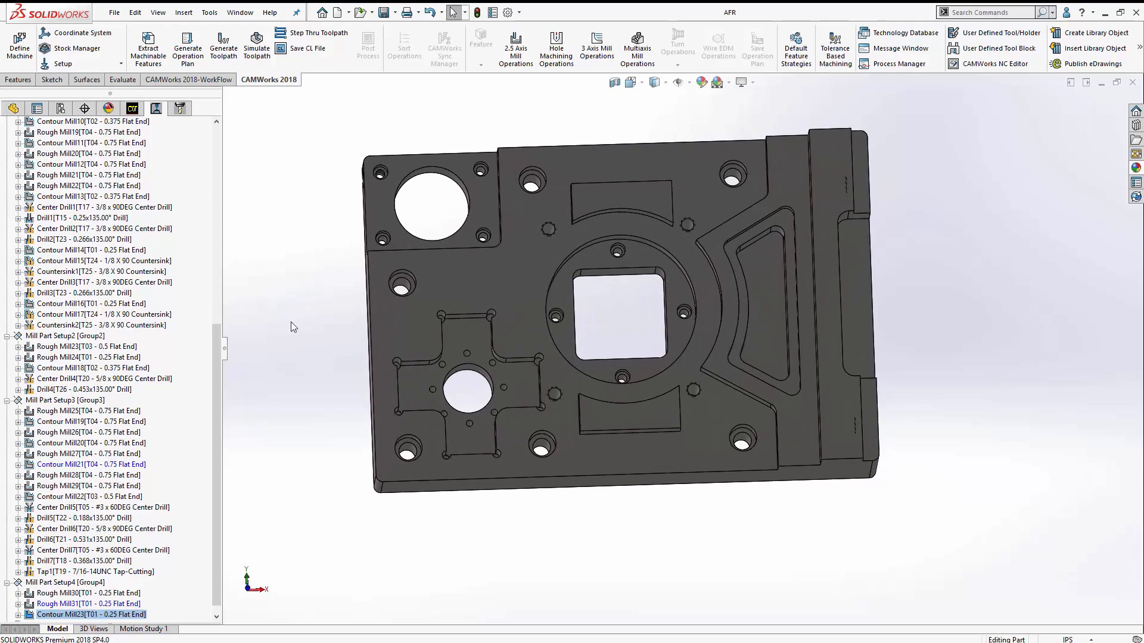
left_click(133, 112)
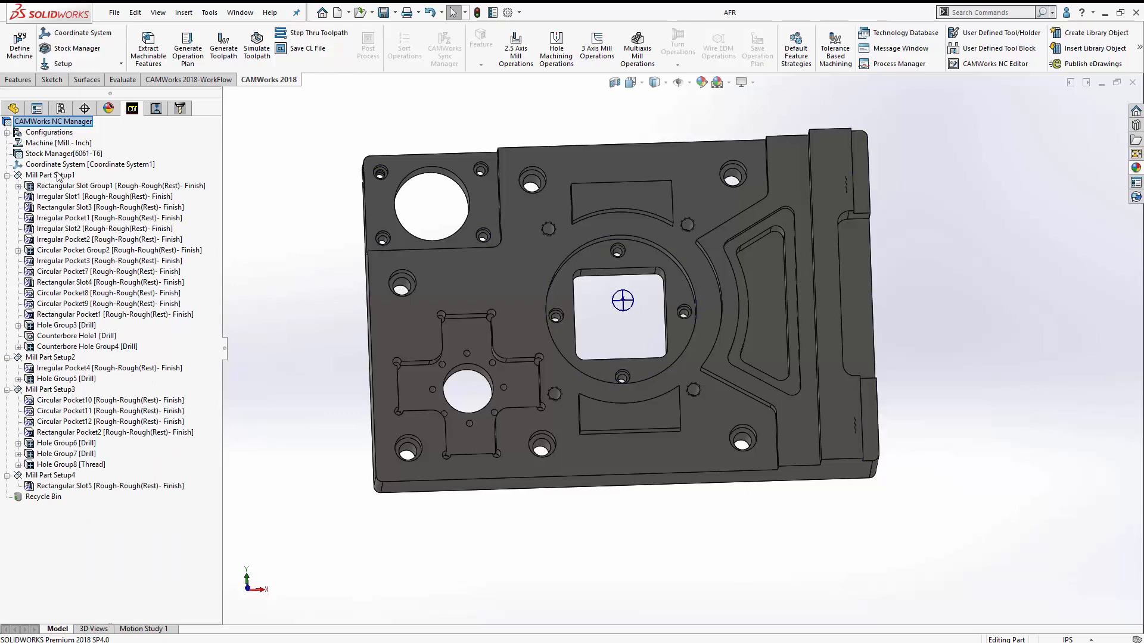
left_click(51, 357)
left_click(54, 389, "ctrl")
left_click(48, 475, "ctrl")
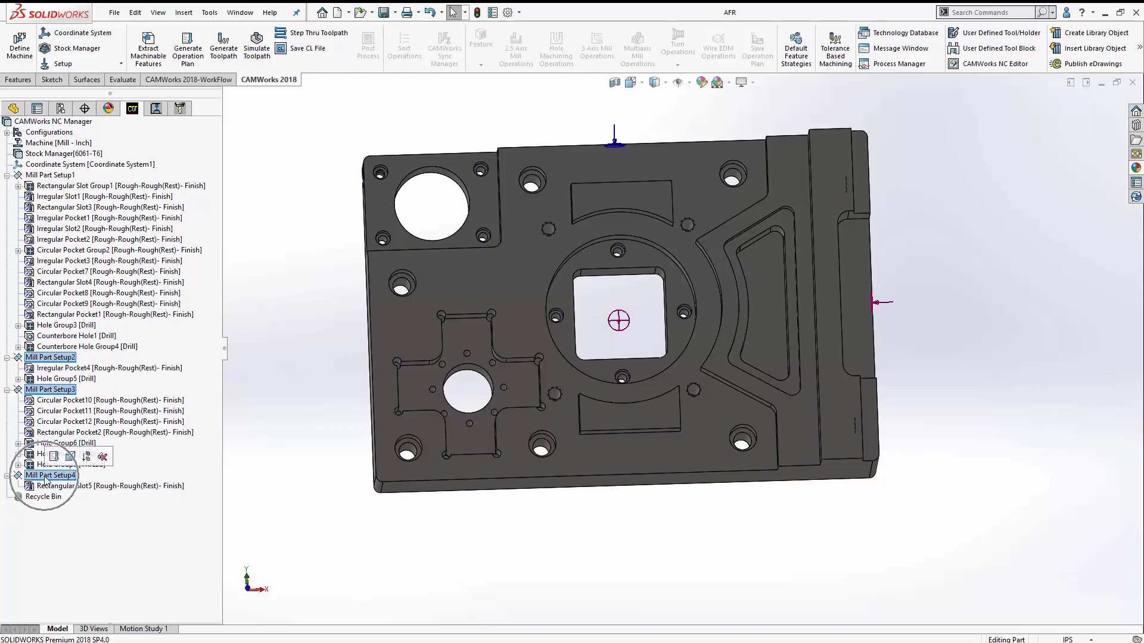
right_click(47, 476)
left_click(73, 518)
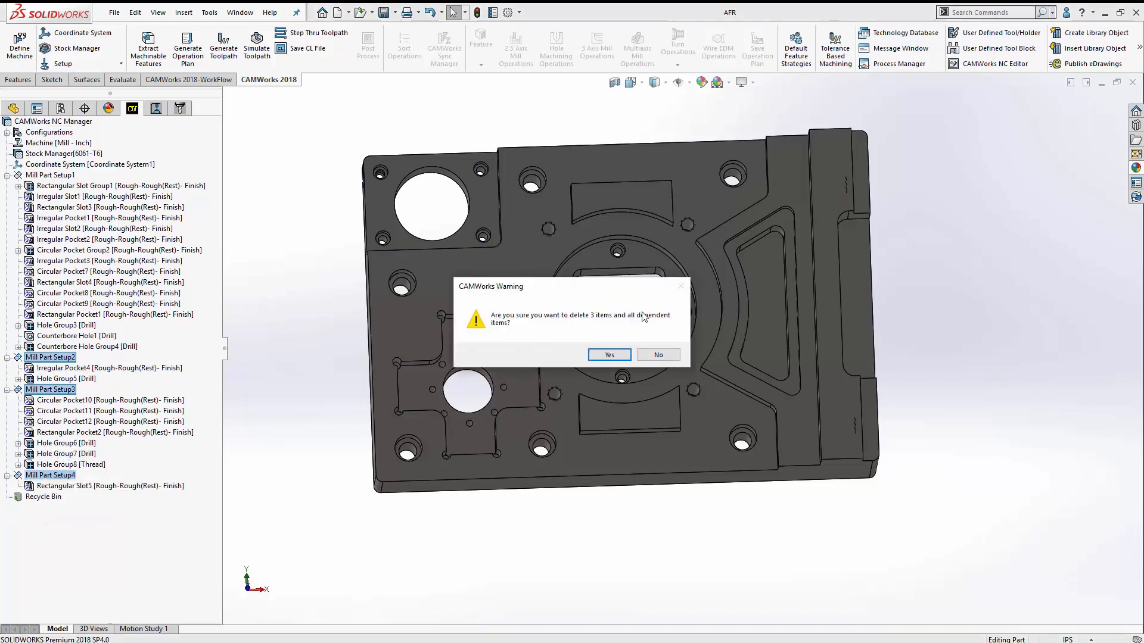
left_click(608, 356)
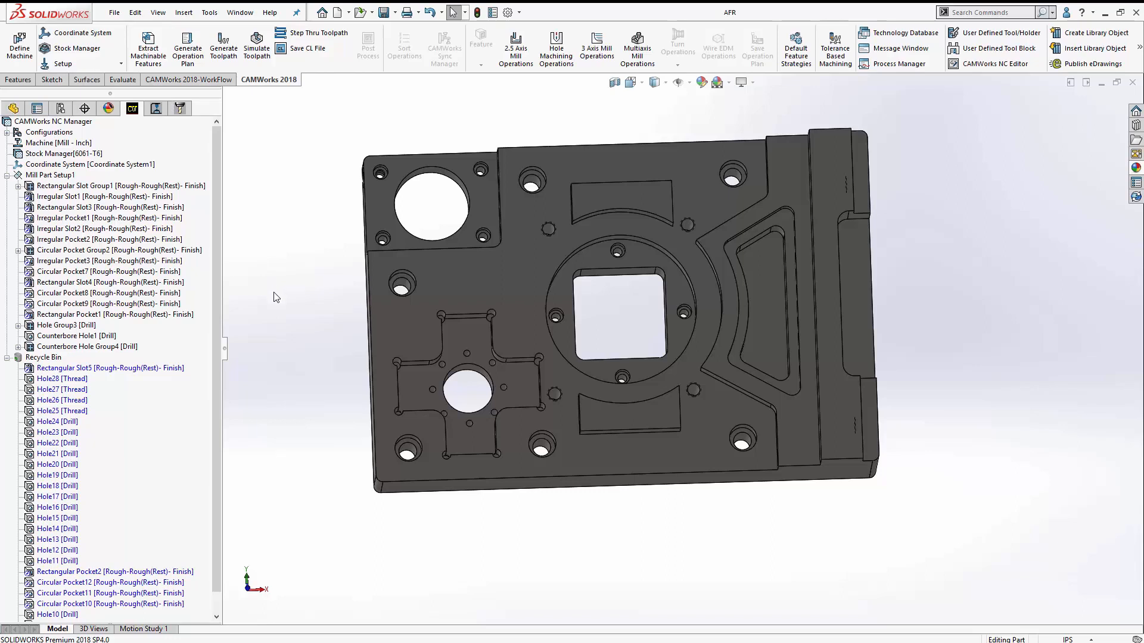
Highlight Hole Group3 on the model and permanently remove the deleted setups' features by emptying the CAMWorks recycle bin.
left_click(55, 326)
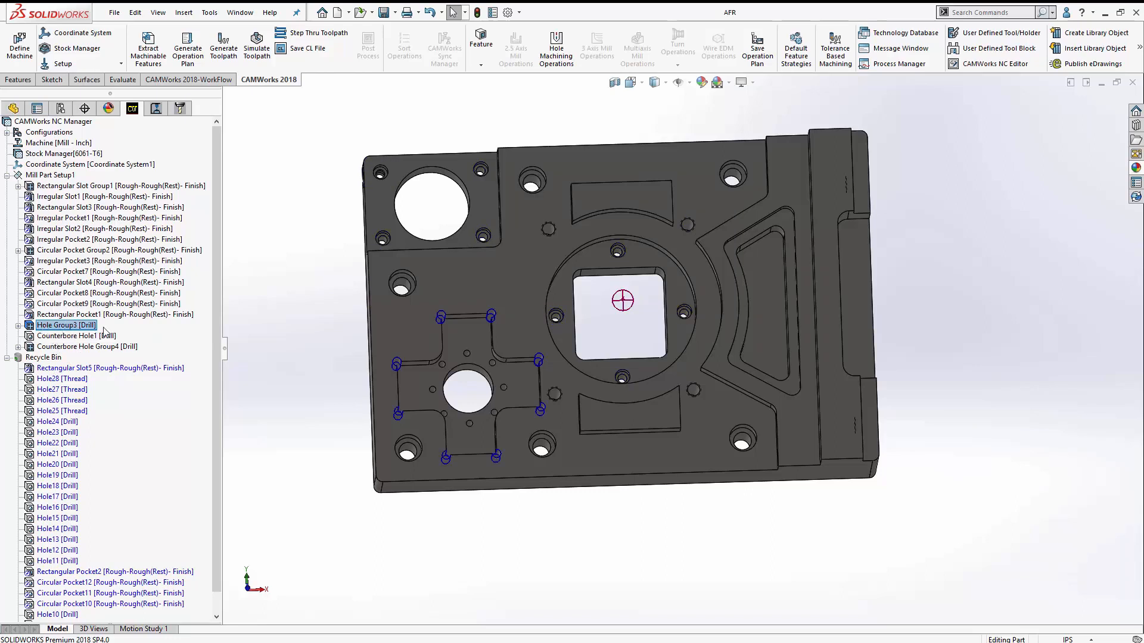
right_click(35, 358)
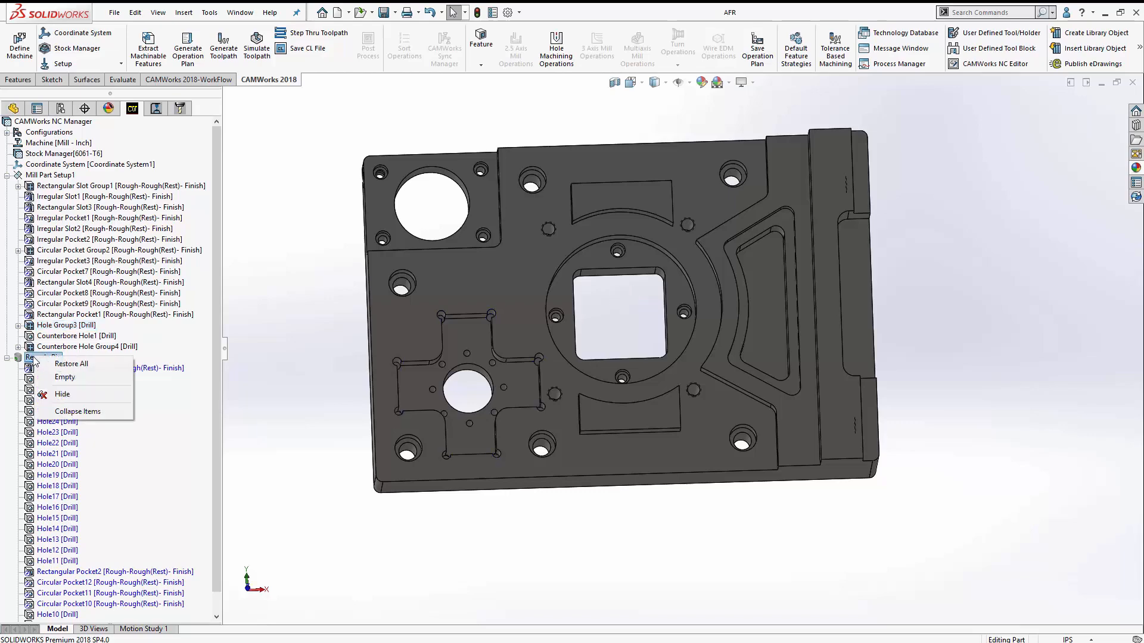
left_click(64, 377)
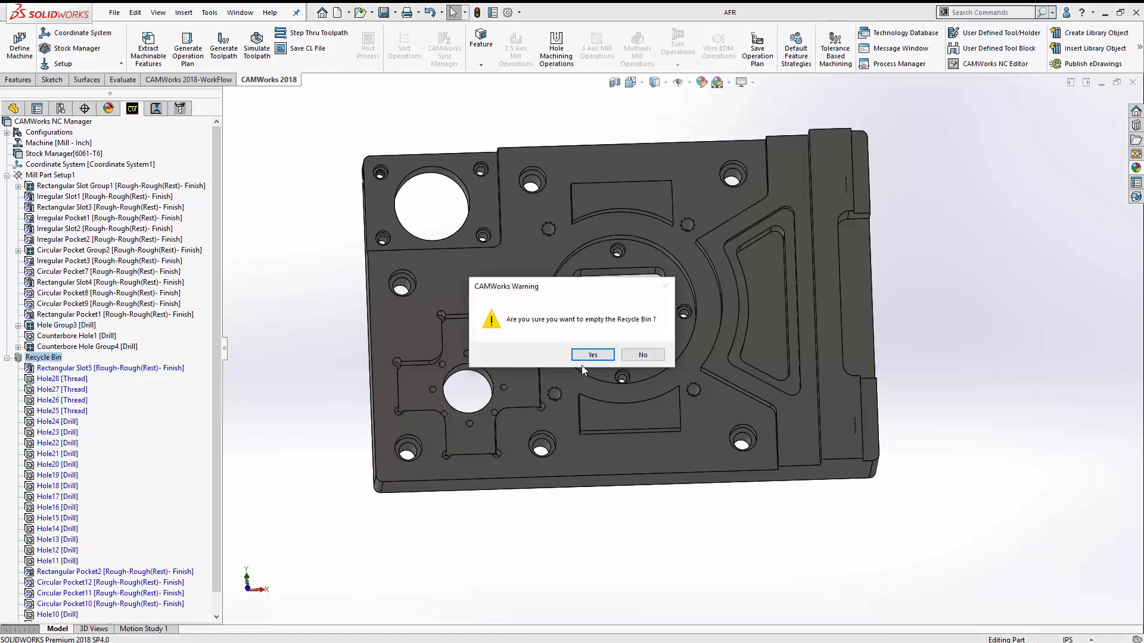
left_click(566, 353)
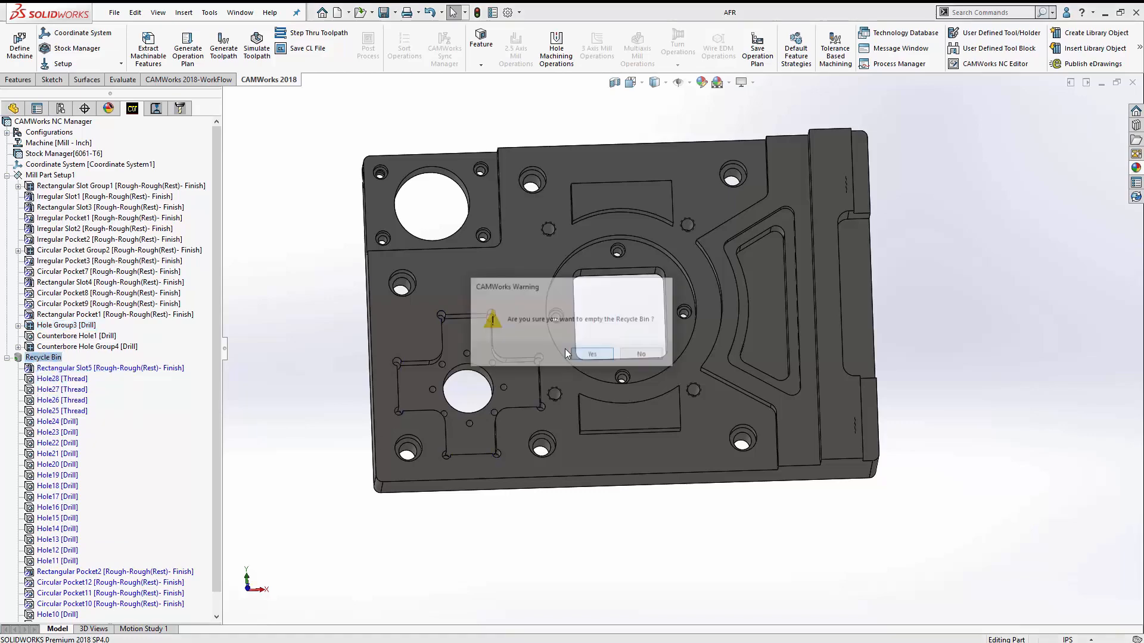
Delete all features of Mill Part Setup1, from Rectangular Slot Group1 through Counterbore Hole Group4, and empty the recycle bin.
left_click(90, 348)
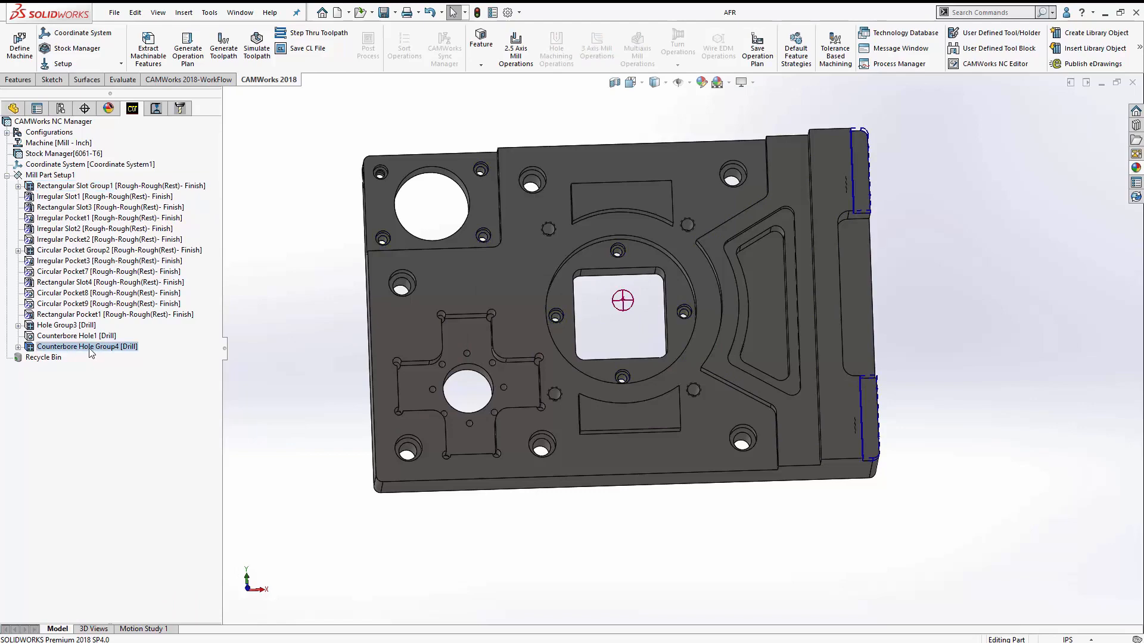
left_click(100, 187, "shift")
right_click(99, 219)
left_click(178, 299)
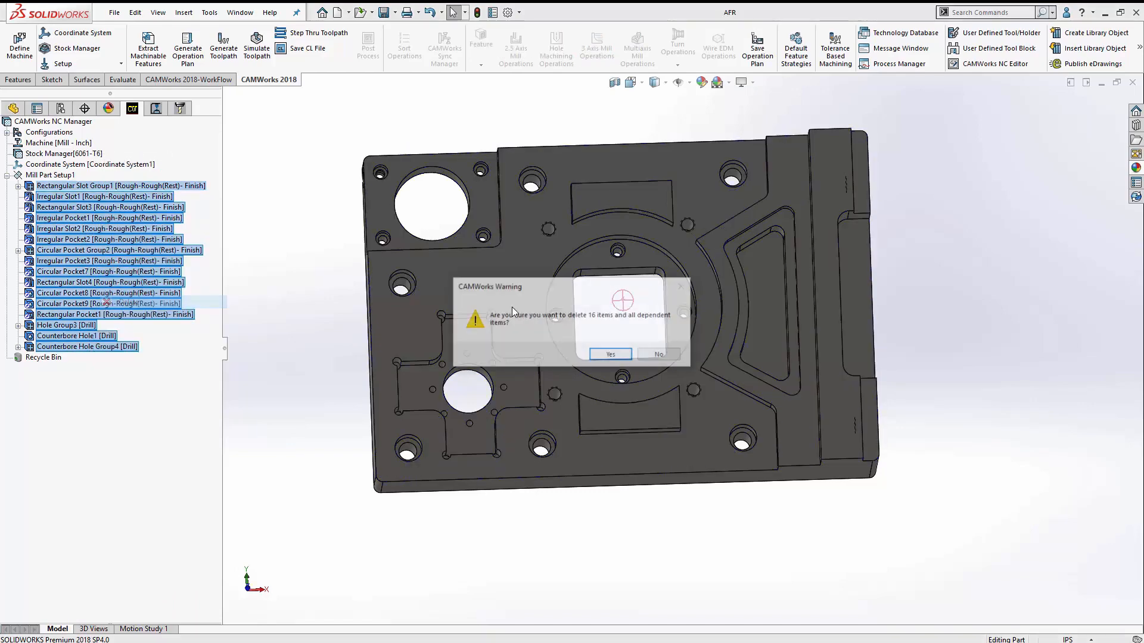
left_click(594, 350)
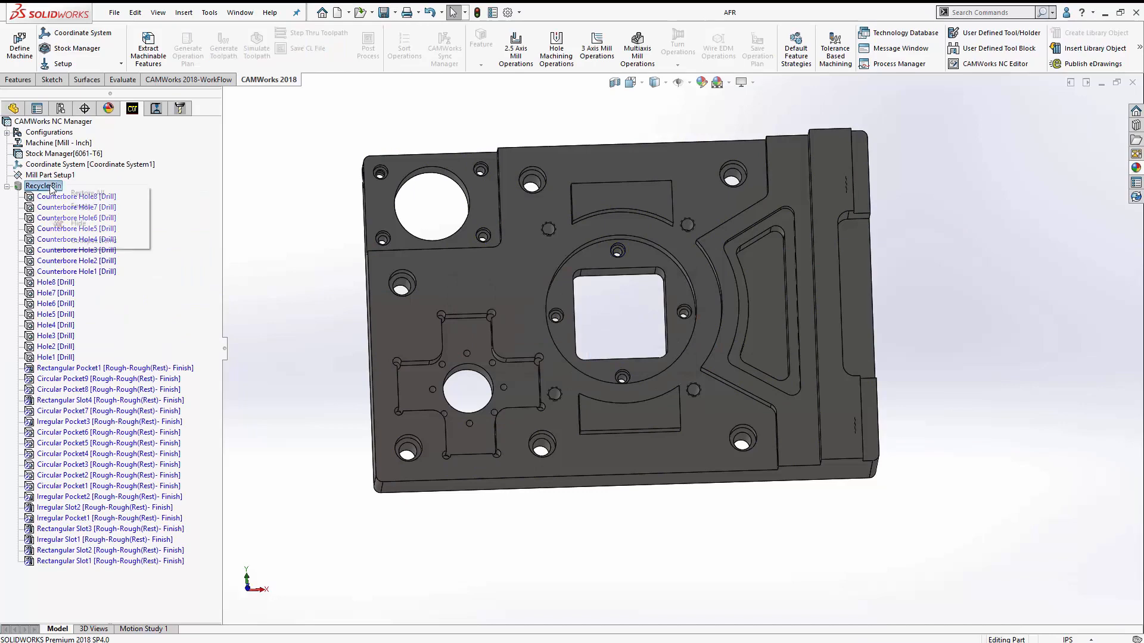
right_click(48, 185)
left_click(81, 206)
left_click(593, 358)
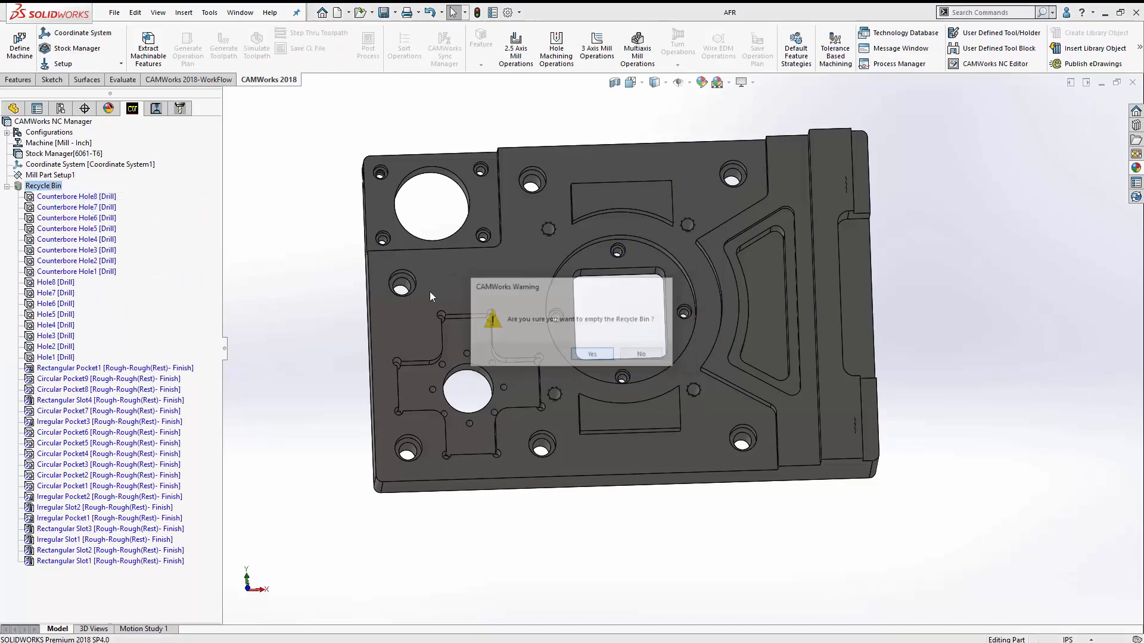
Delete the empty Mill Part Setup1 from the feature tree.
middle_click_drag(316, 352, 318, 401)
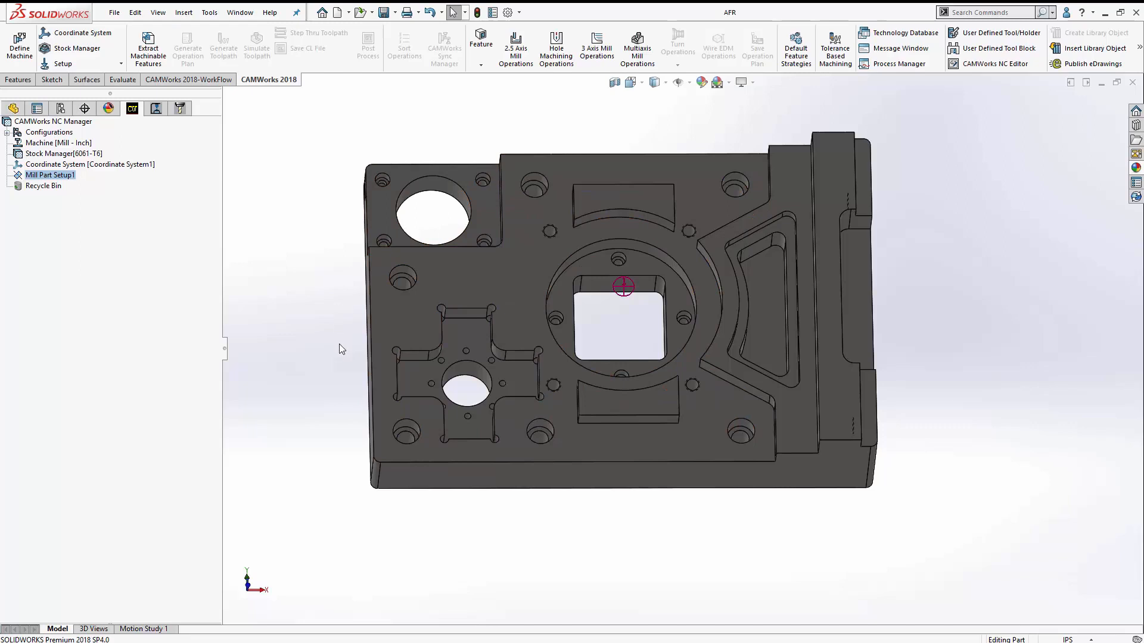
middle_click_drag(341, 349, 335, 321)
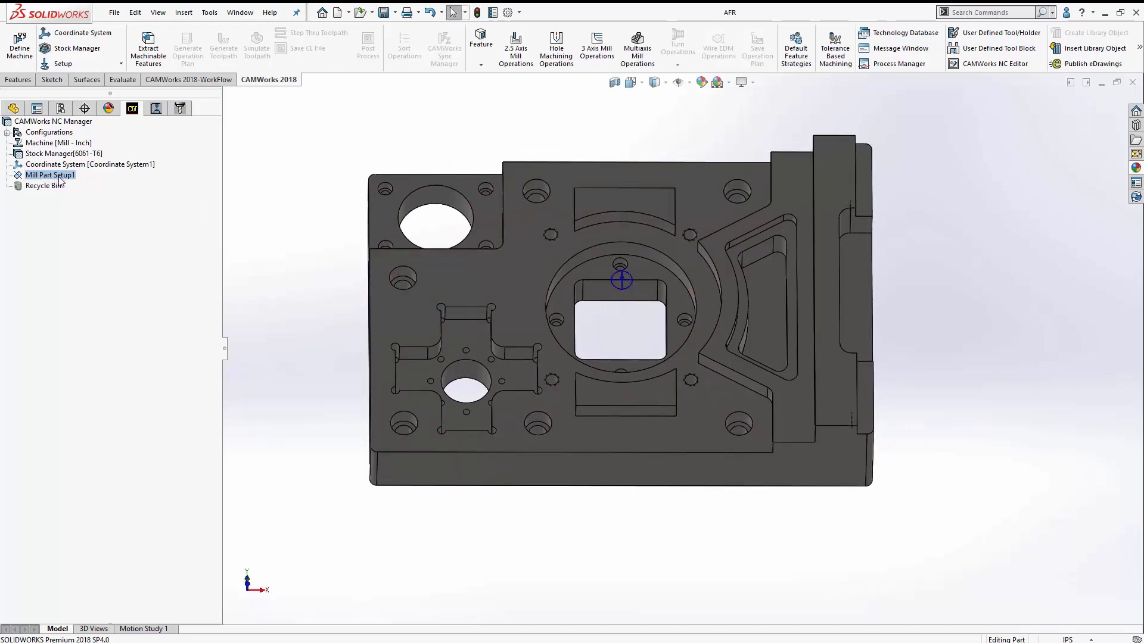
middle_click_drag(293, 357, 332, 317)
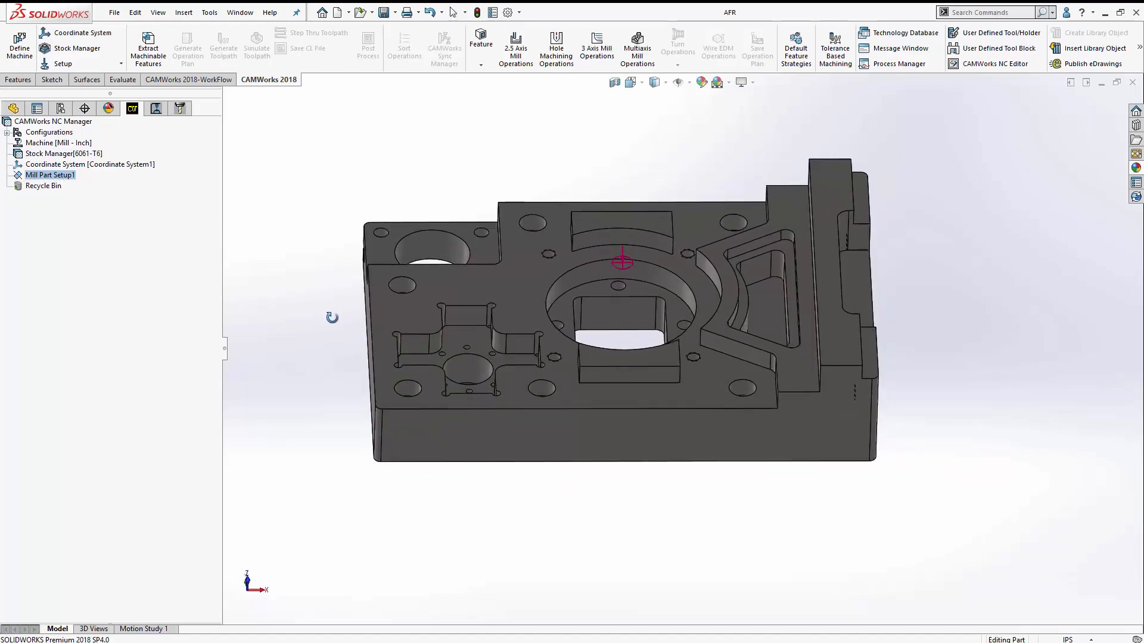
right_click(53, 175)
left_click(71, 309)
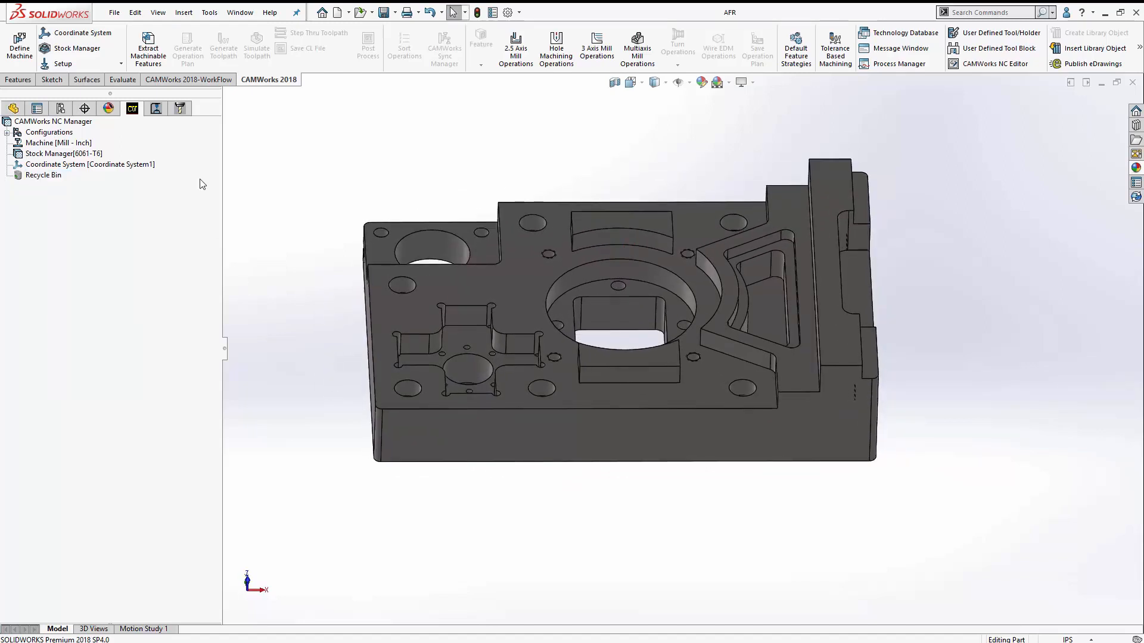
Create a new mill part setup whose direction is defined by the large flat upper face of the part.
right_click(63, 163)
left_click(108, 181)
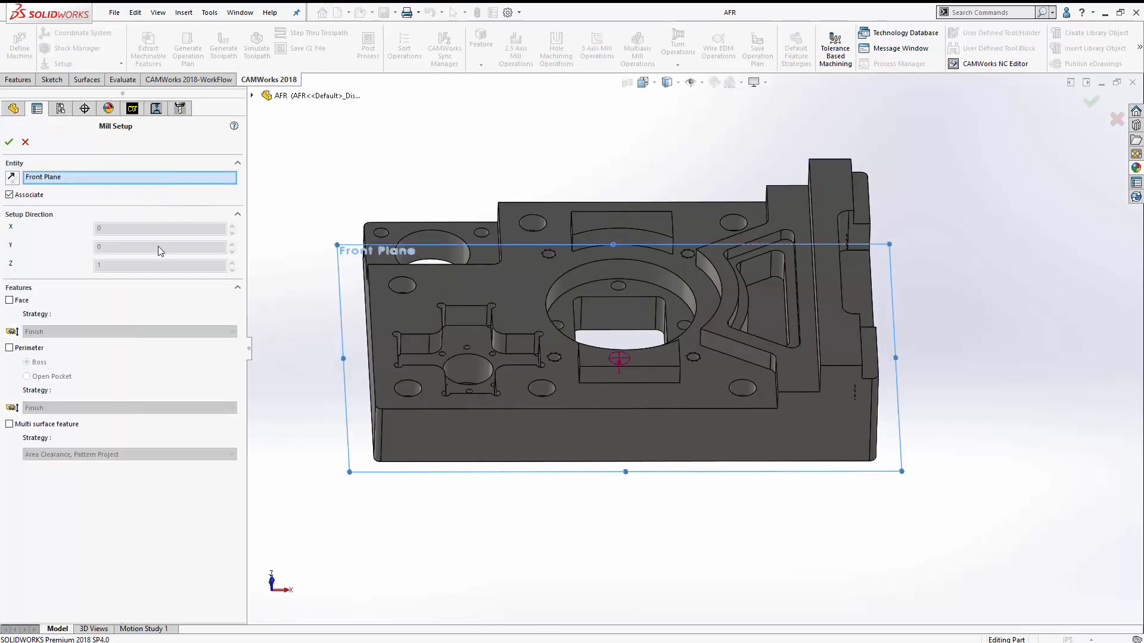
left_click(473, 293)
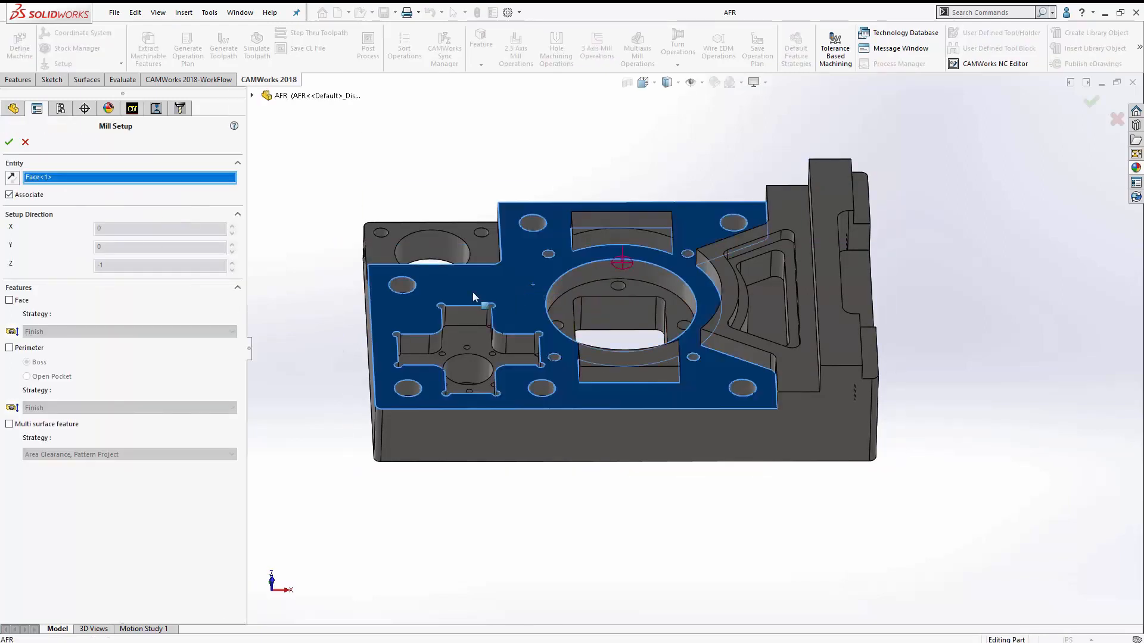
left_click(9, 142)
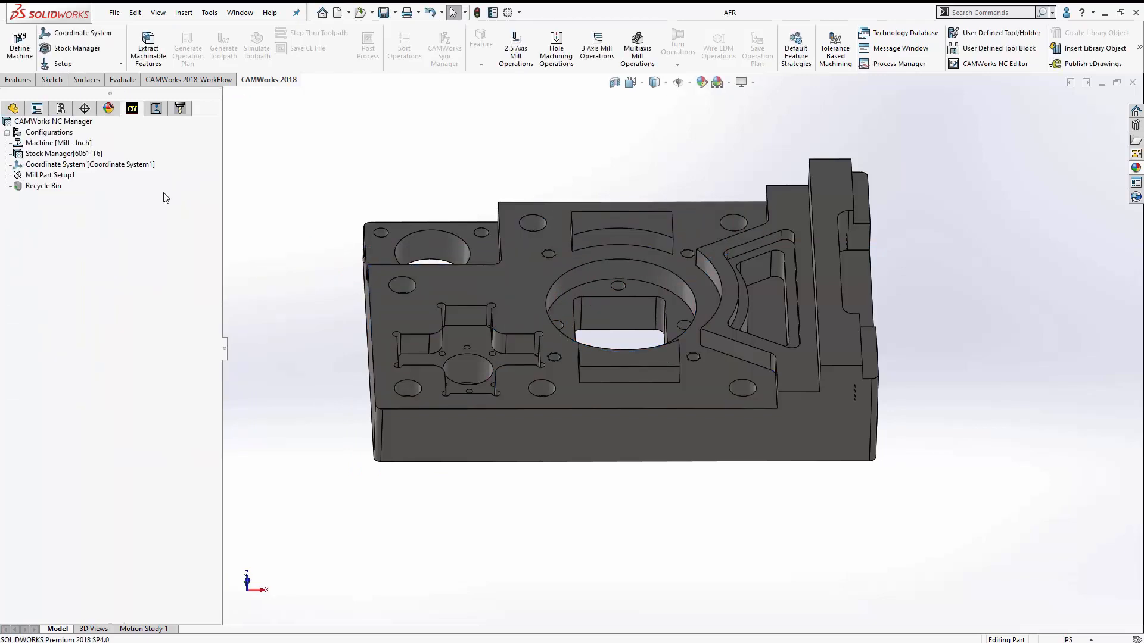
Recognize the machinable features for the new Mill Part Setup1 only and tilt the model to review them.
middle_click_drag(514, 162, 607, 144)
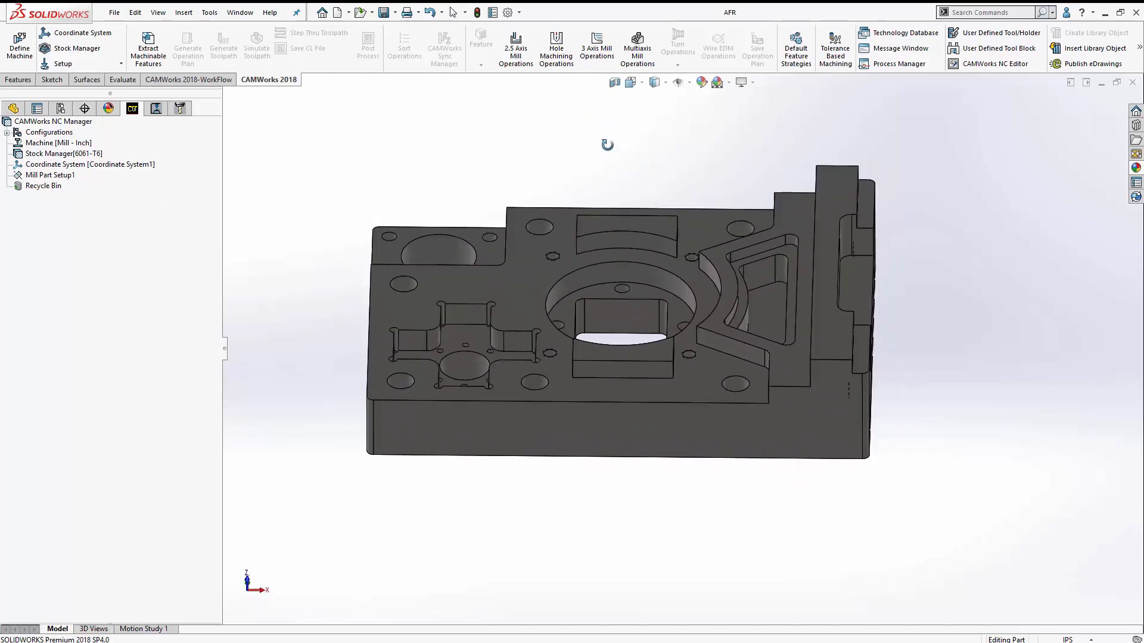
right_click(57, 178)
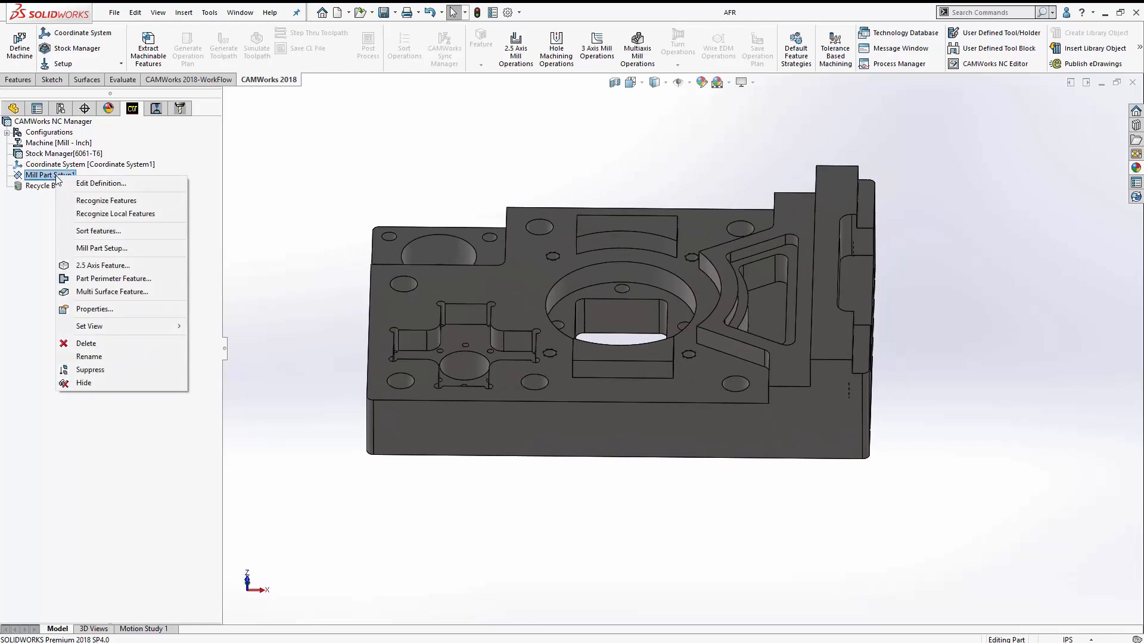
left_click(138, 203)
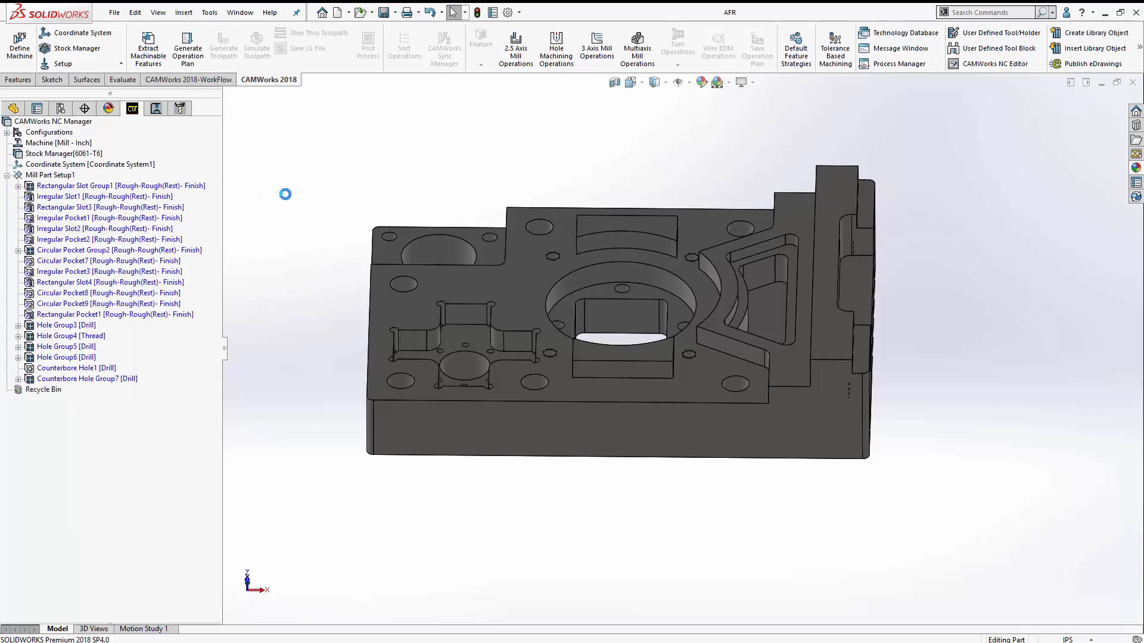
middle_click_drag(274, 182, 279, 220)
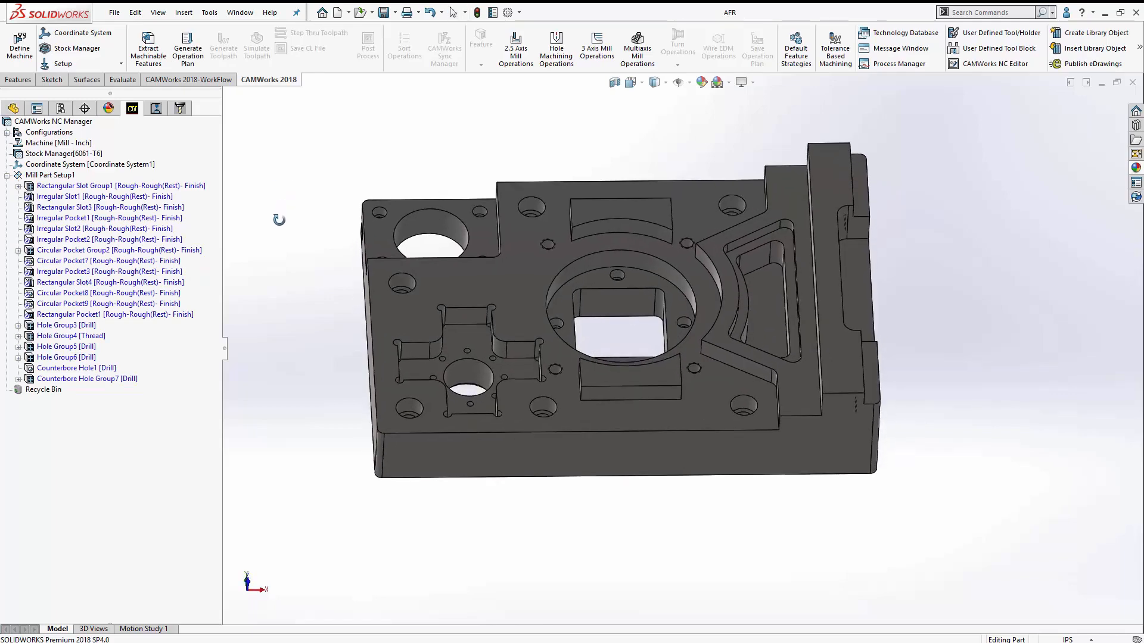
middle_click_drag(947, 307, 949, 320)
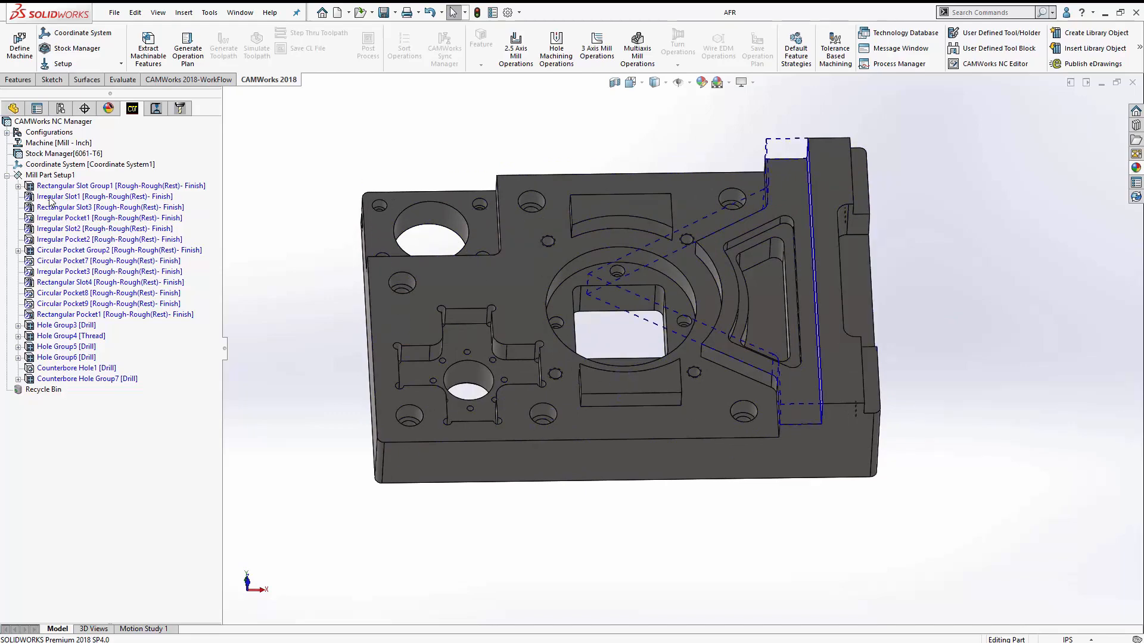
Delete the recognized features from Rectangular Slot Group1 through Counterbore Hole Group7 and empty the recycle bin.
left_click(71, 188)
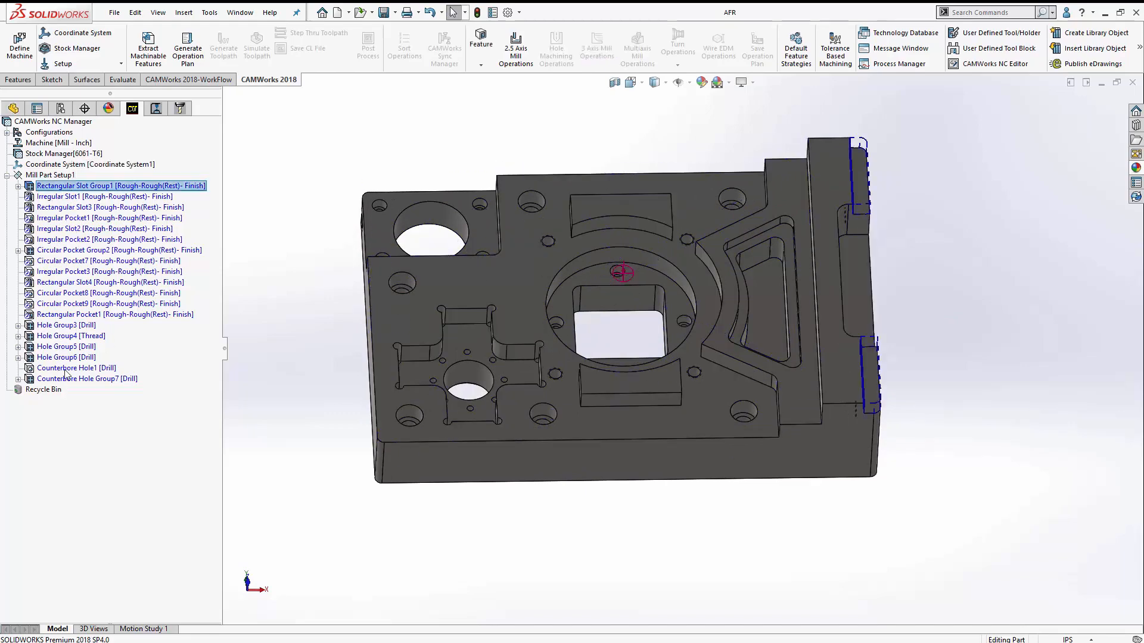
left_click(53, 382, "shift")
right_click(54, 384)
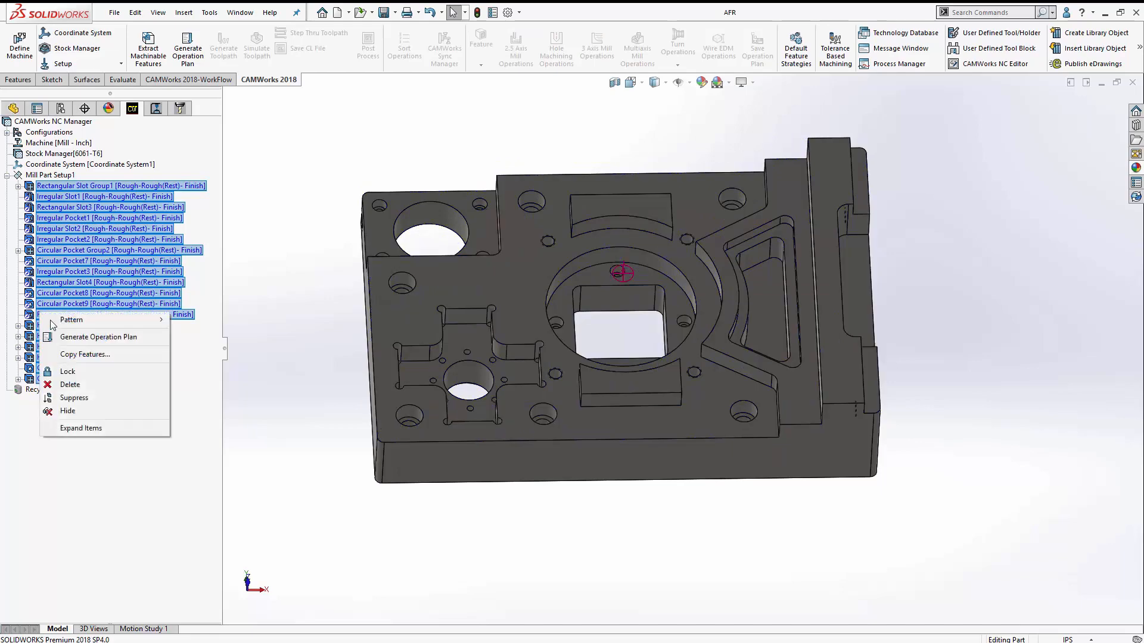
left_click(109, 385)
left_click(610, 354)
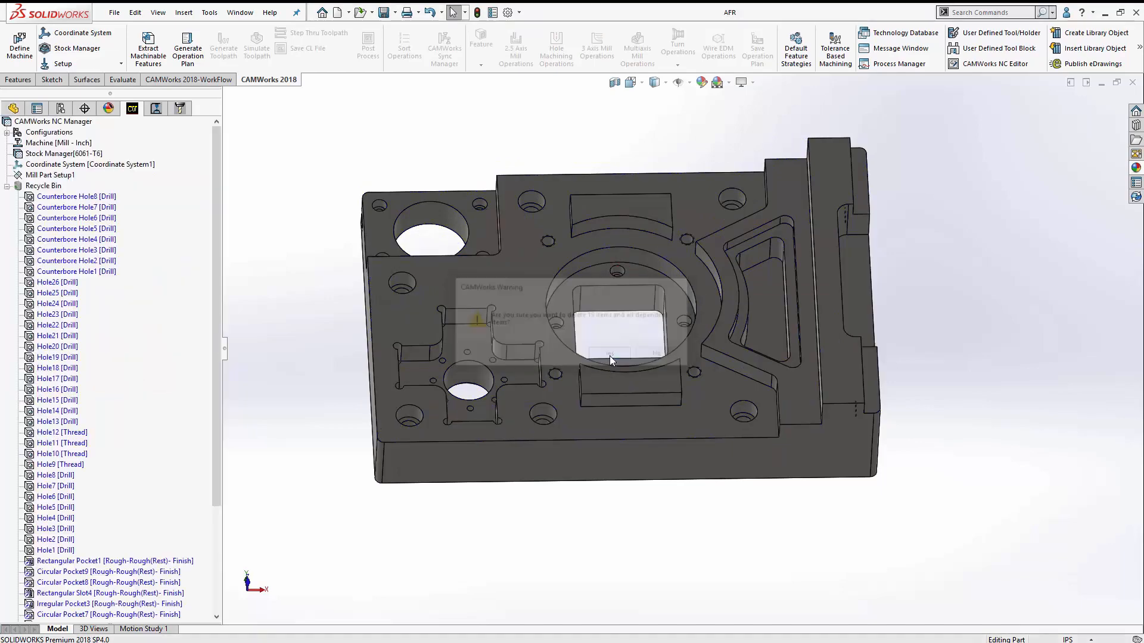
right_click(56, 189)
left_click(86, 212)
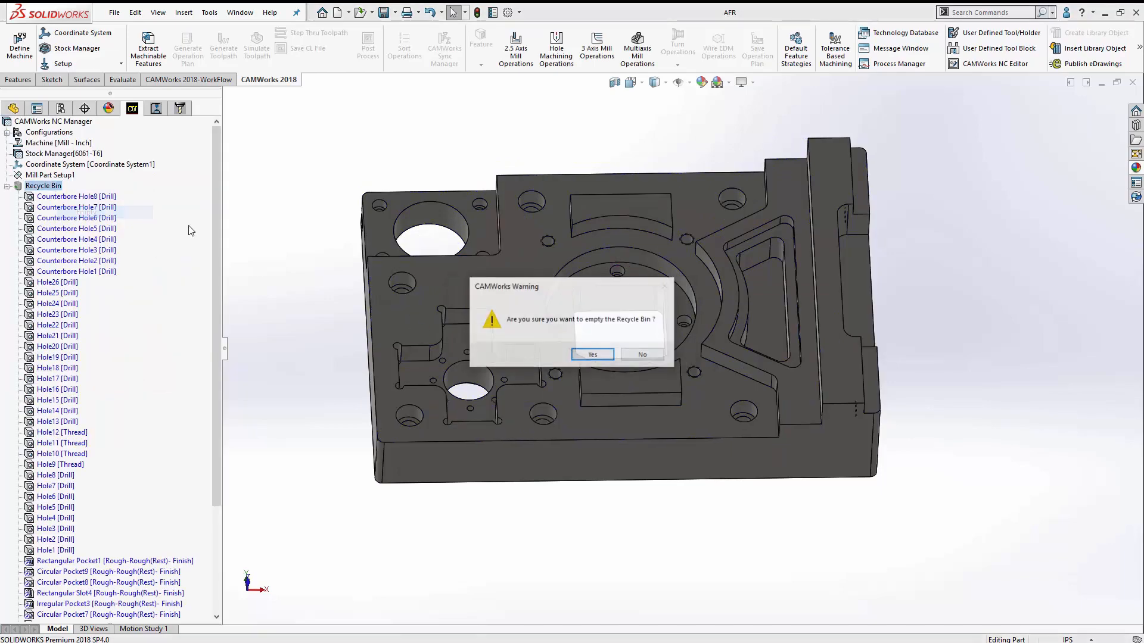
left_click(588, 356)
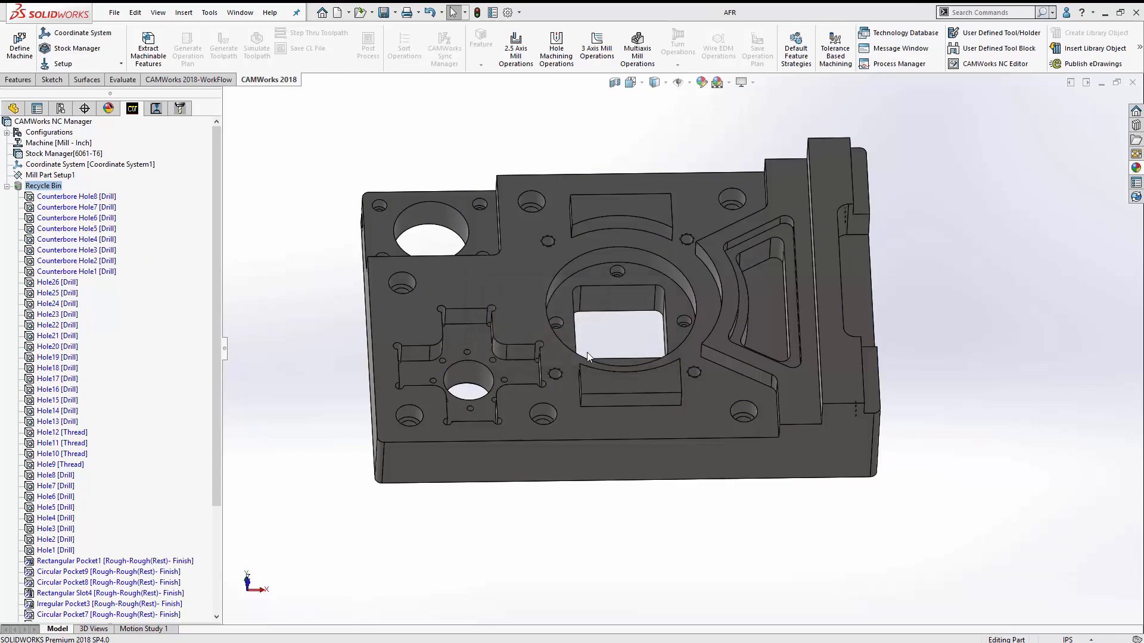
Set the local features method to Adjacent faces in the mill features options of CAMWorks.
left_click(210, 13)
mouse_move(322, 60)
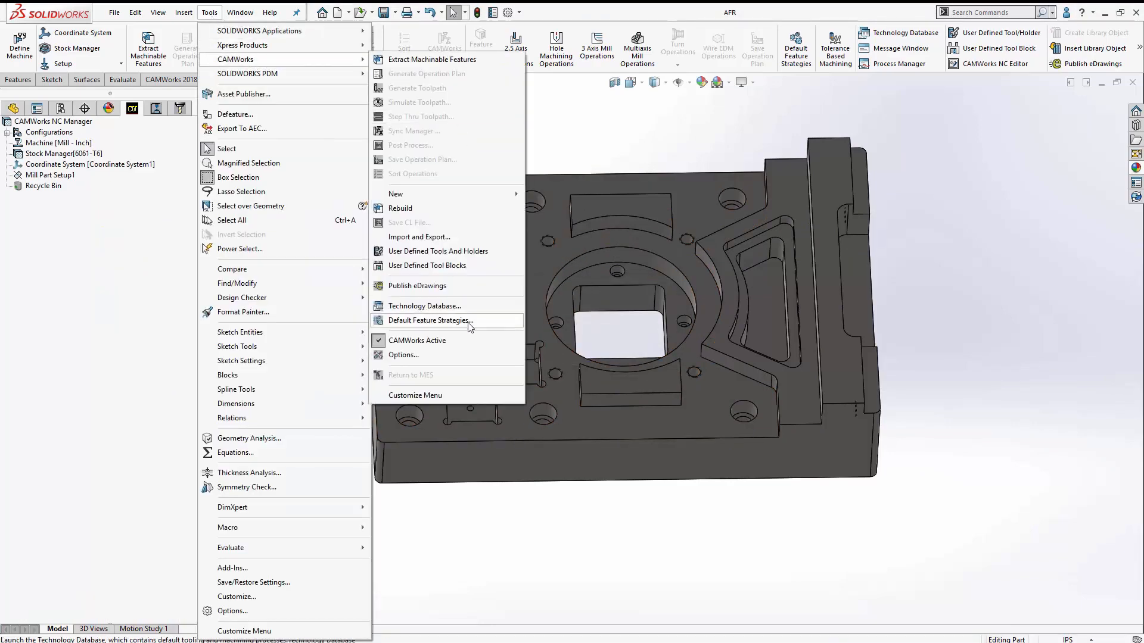
left_click(448, 355)
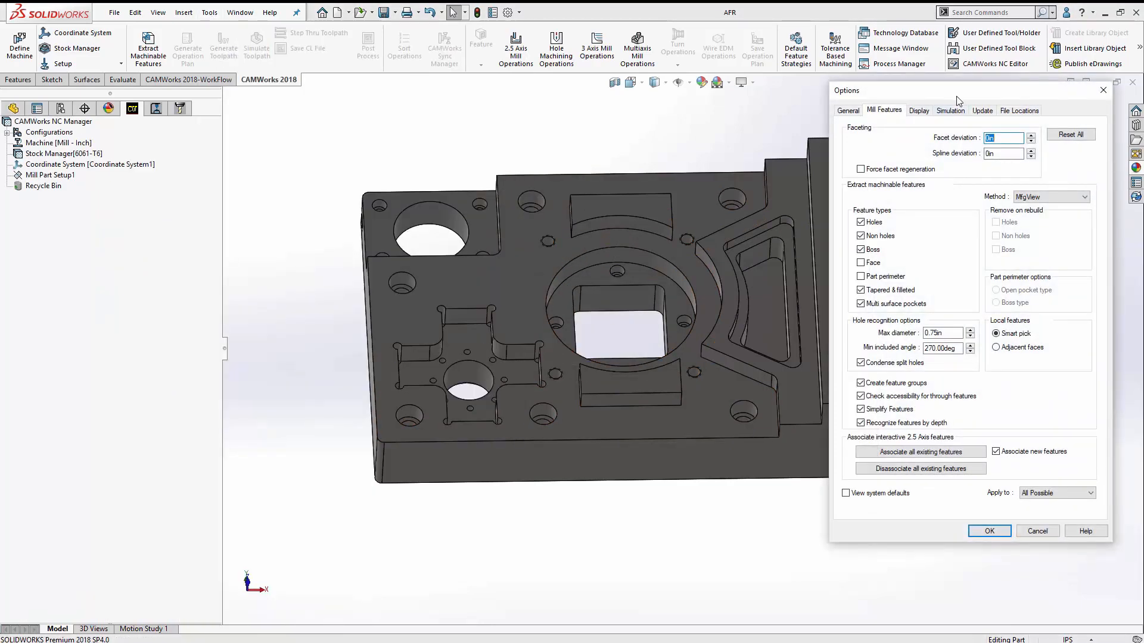
left_click_drag(958, 100, 669, 88)
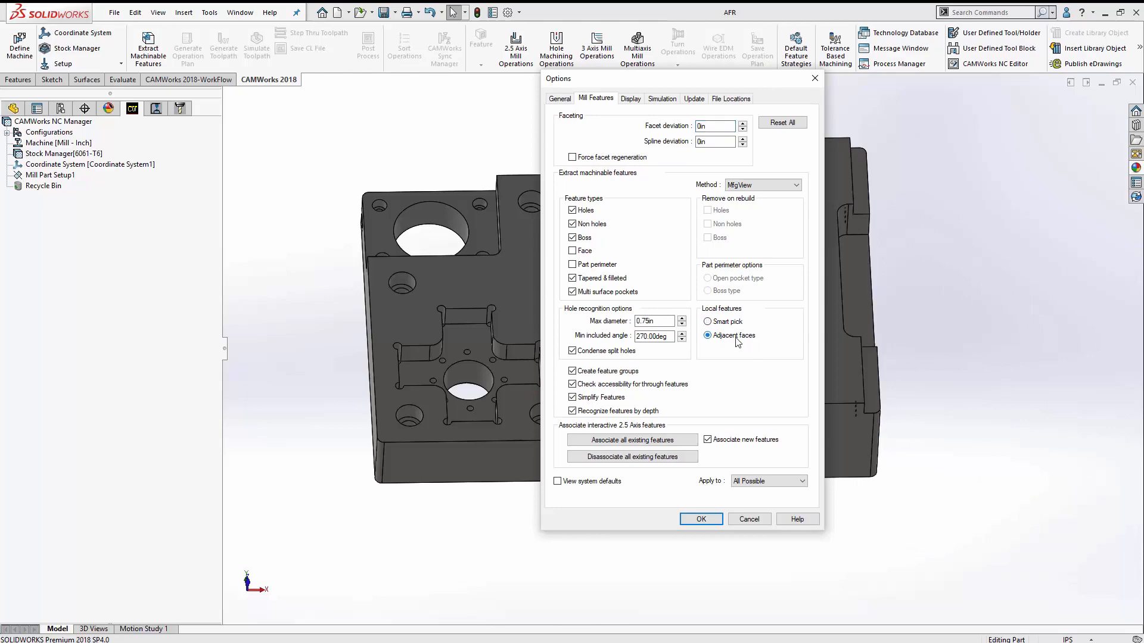
left_click(701, 520)
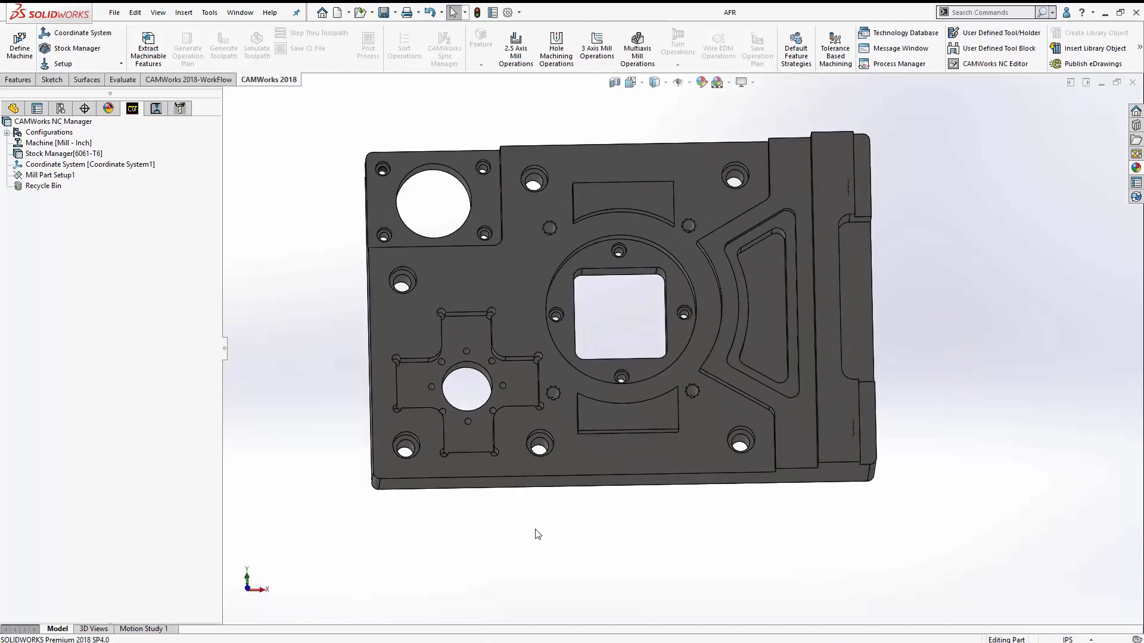
Recognize local features in Mill Part Setup1 from the floor face of the corner pocket around the large round opening.
middle_click_drag(308, 450, 301, 370)
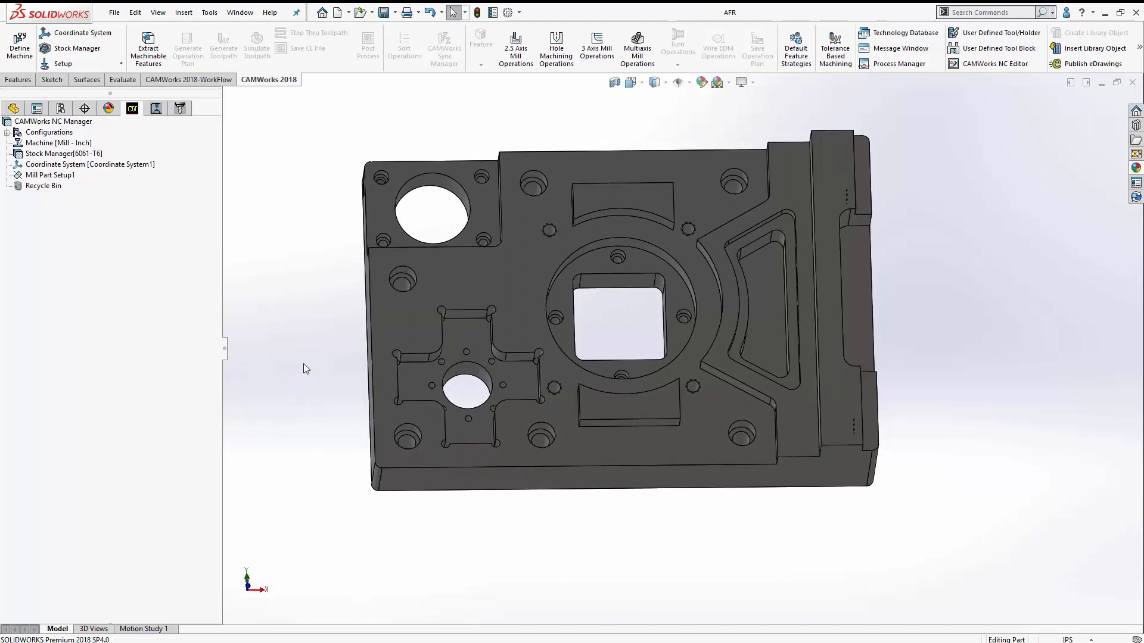
left_click(60, 176)
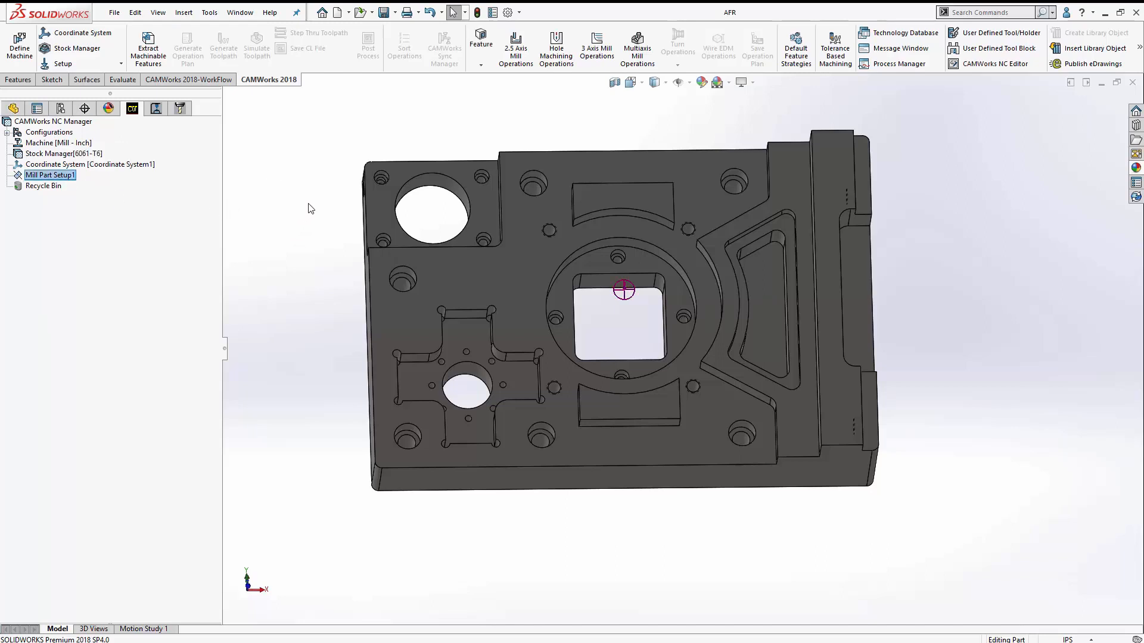
left_click(548, 202)
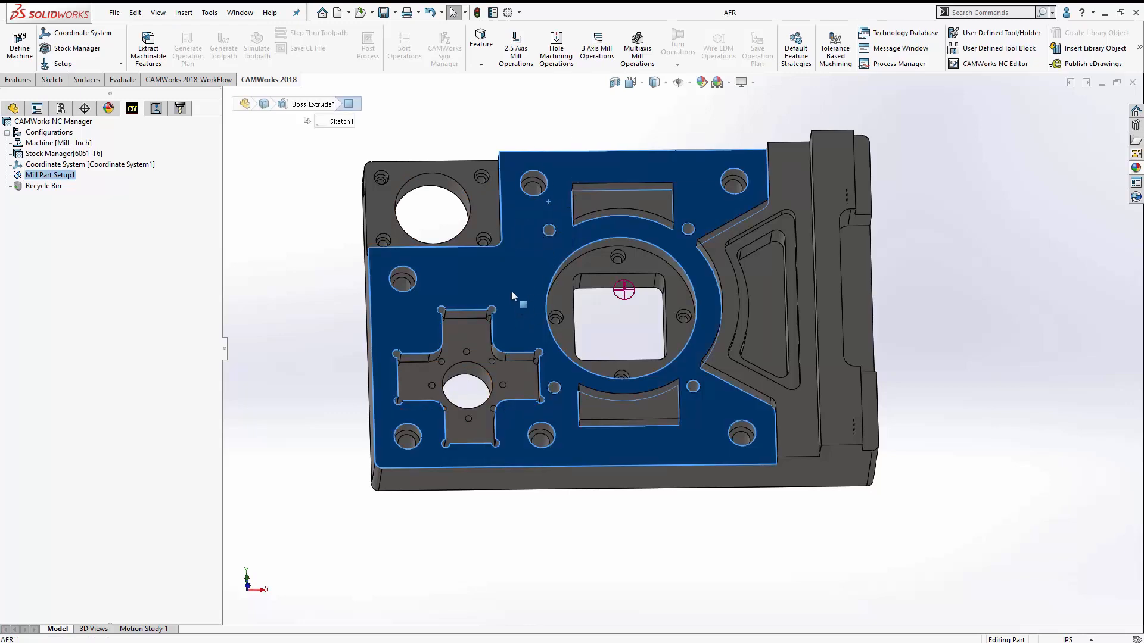
left_click(488, 206)
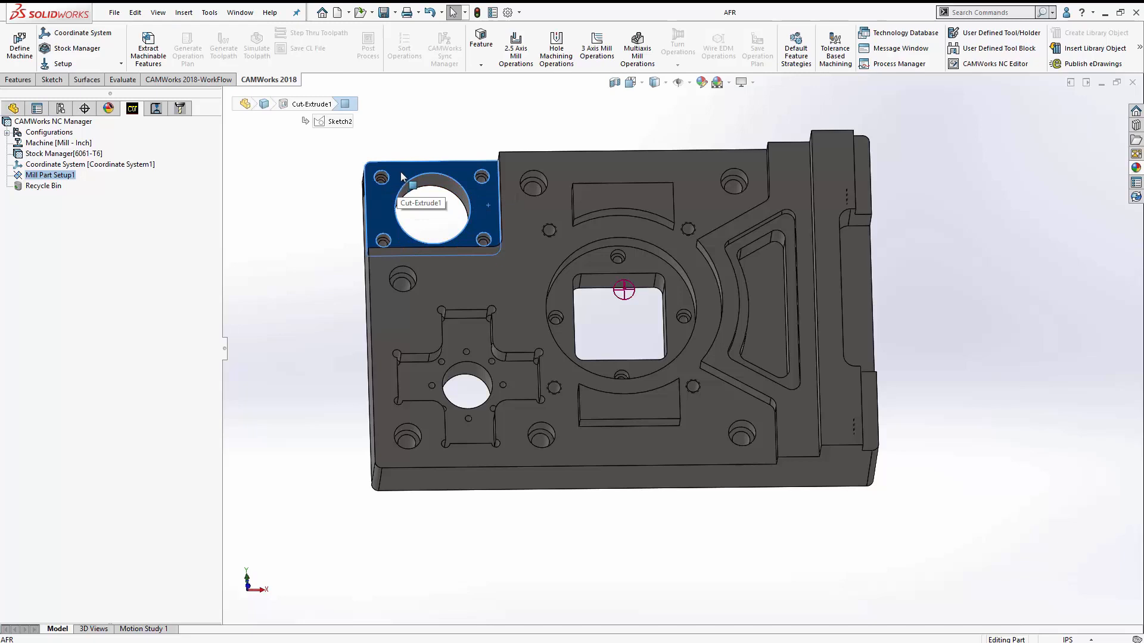
right_click(64, 181)
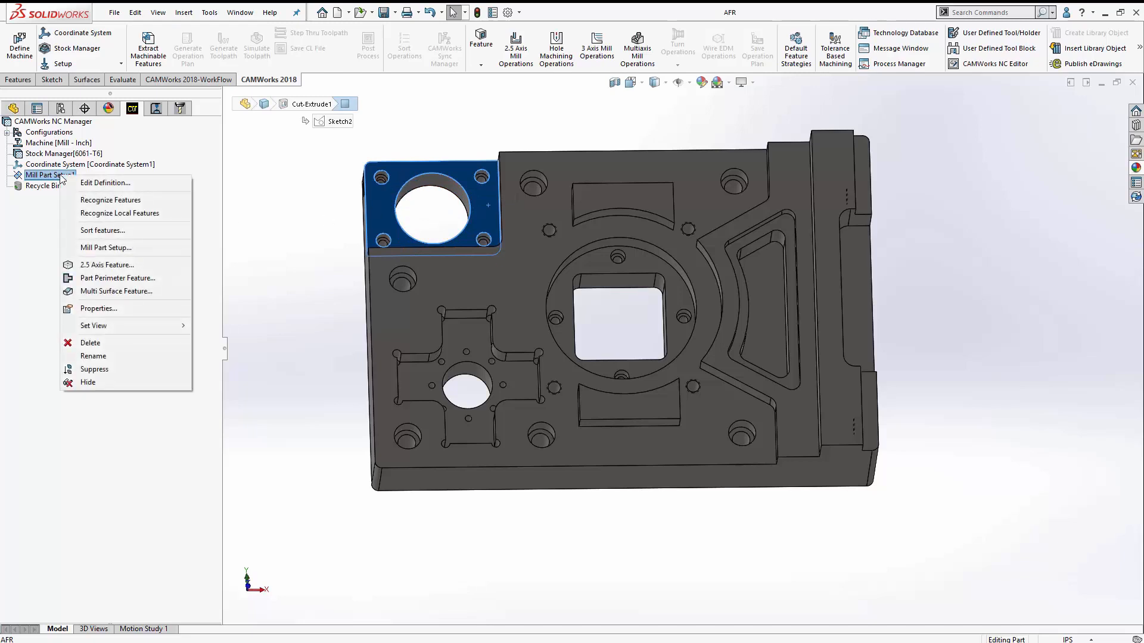
left_click(149, 214)
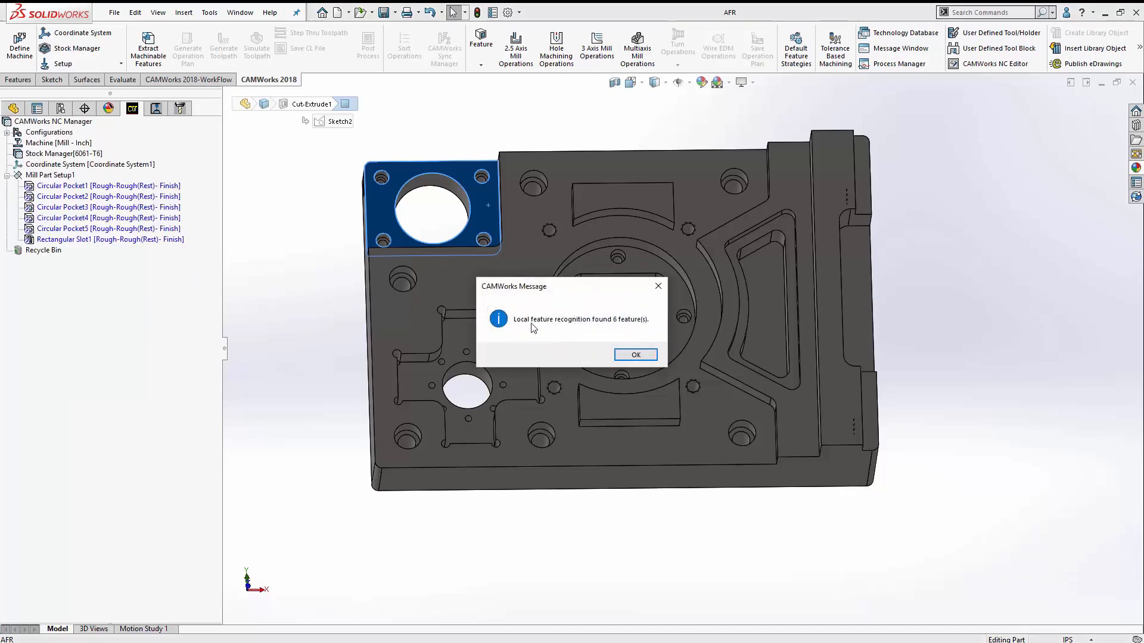
left_click(635, 355)
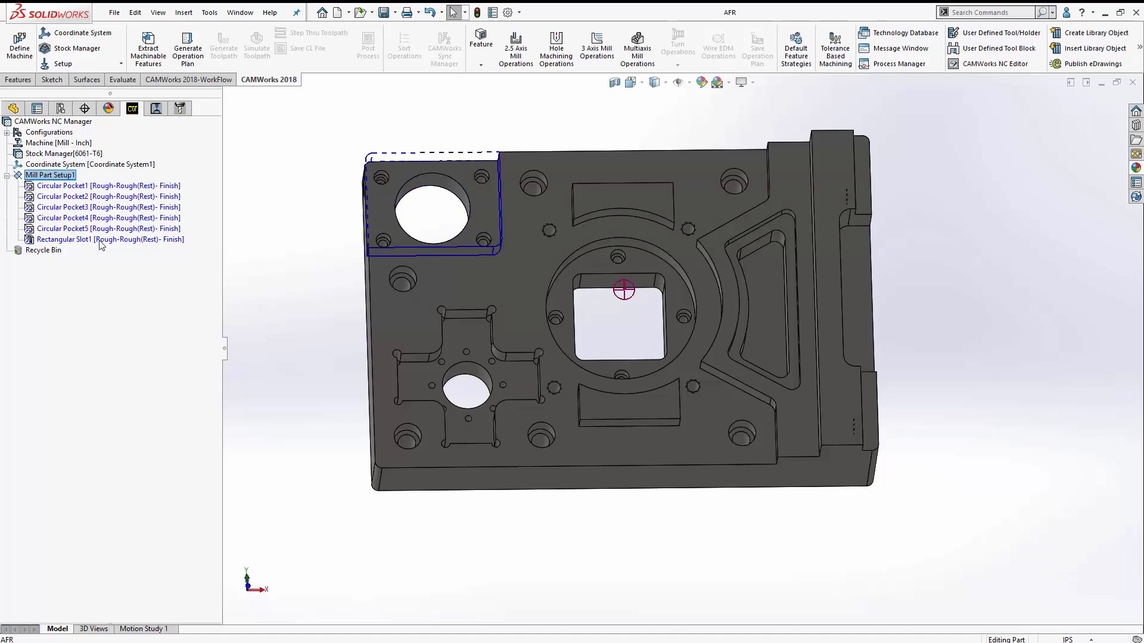
middle_click_drag(306, 227, 299, 270)
Set the local features method to Smart pick in the mill features options of CAMWorks.
left_click(1139, 47)
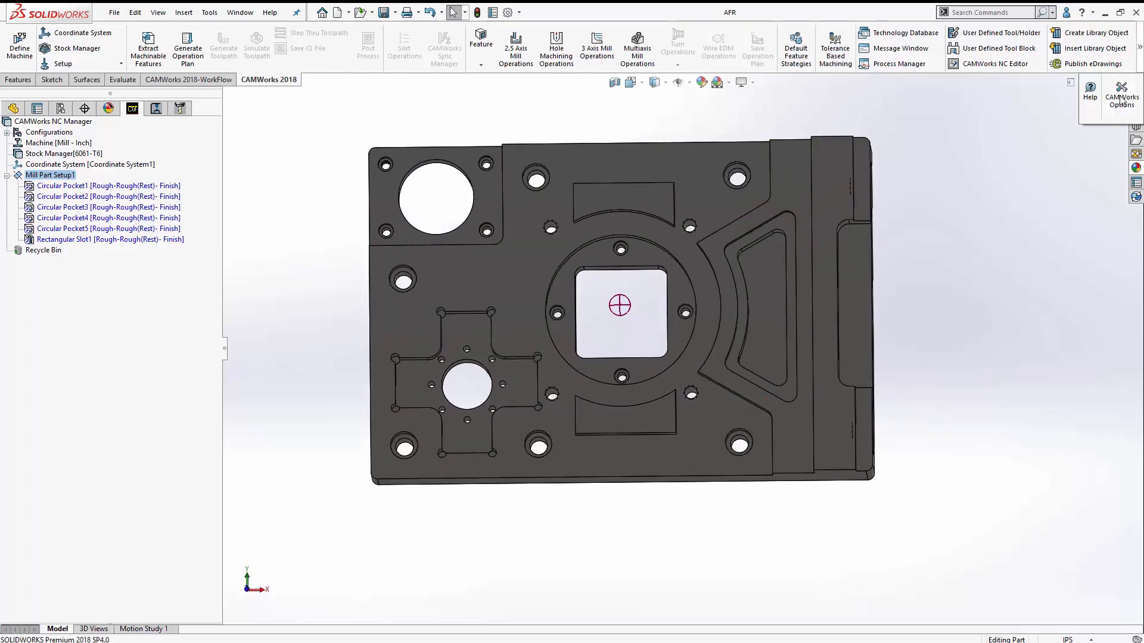
left_click(1122, 99)
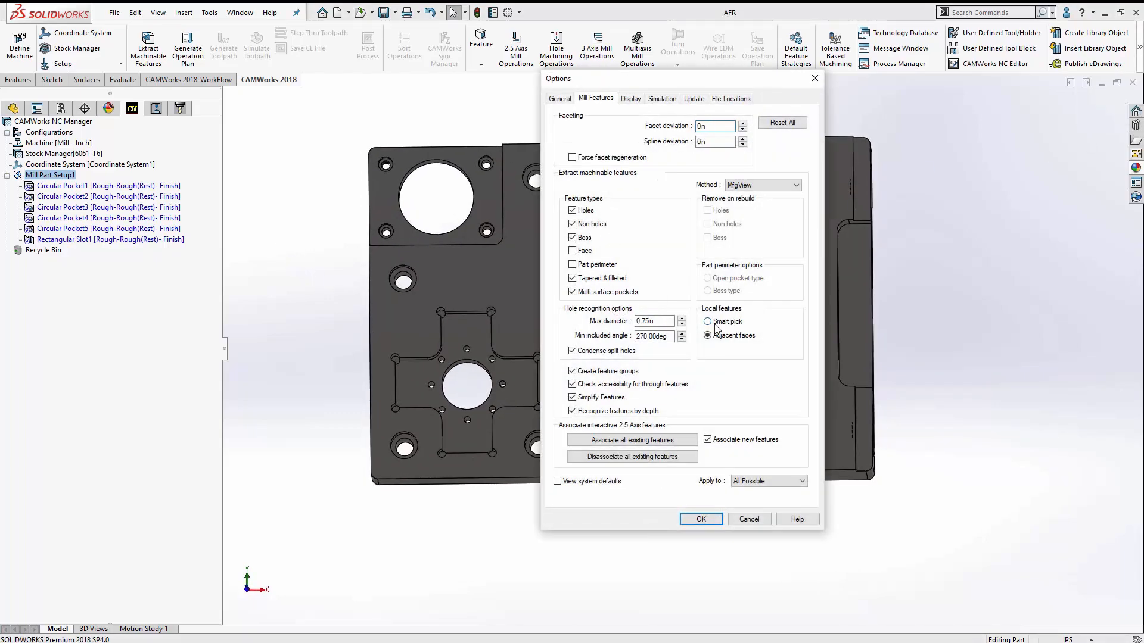
left_click(714, 323)
left_click(700, 521)
Delete the recognized features from Circular Pocket1 through Rectangular Slot1 and empty the recycle bin.
left_click(97, 188)
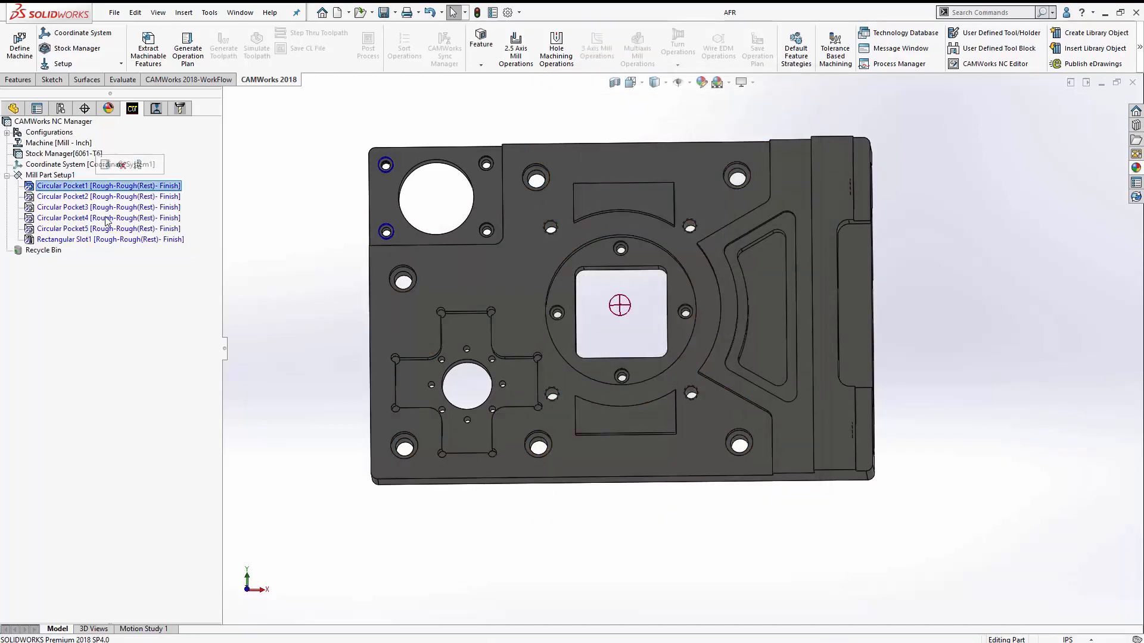
left_click(113, 239, "shift")
right_click(112, 240)
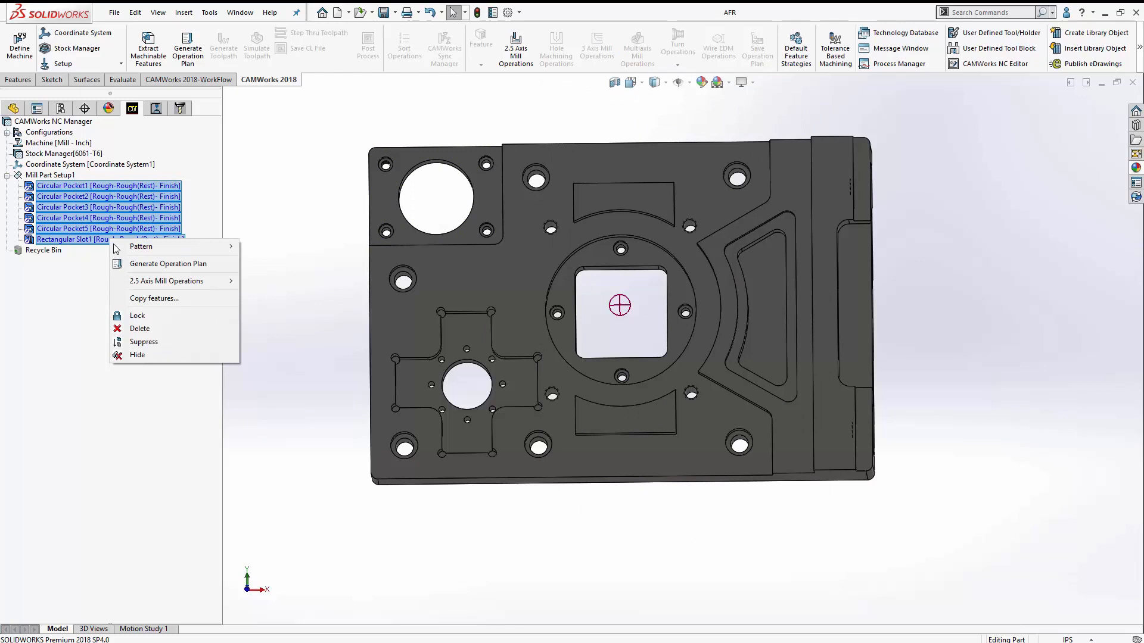
left_click(159, 329)
left_click(598, 353)
right_click(39, 186)
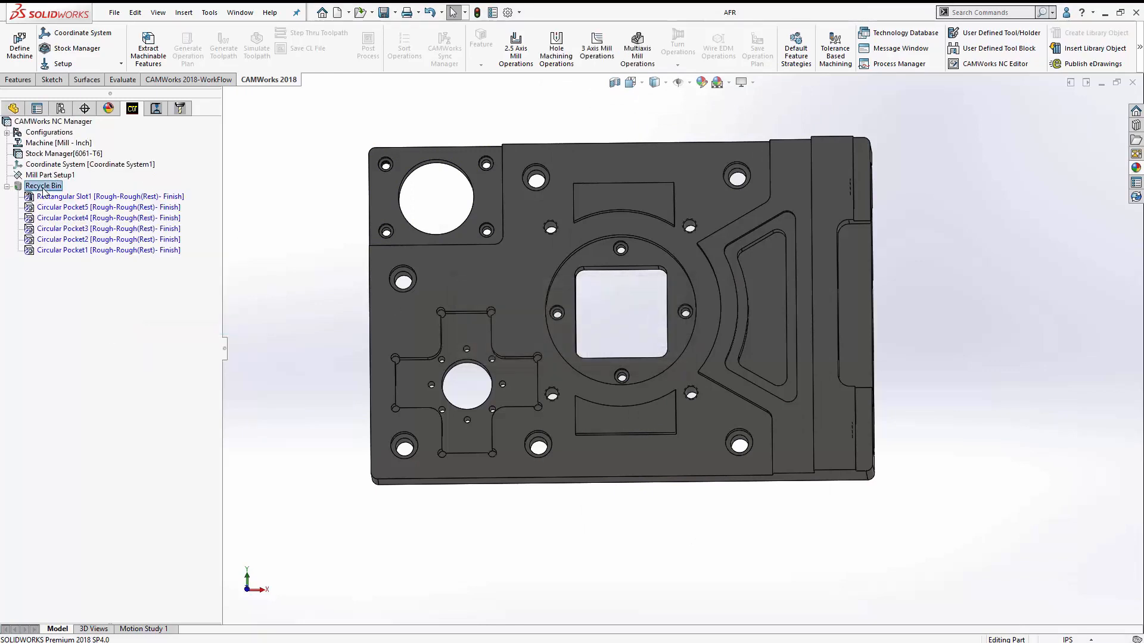
left_click(91, 211)
left_click(603, 356)
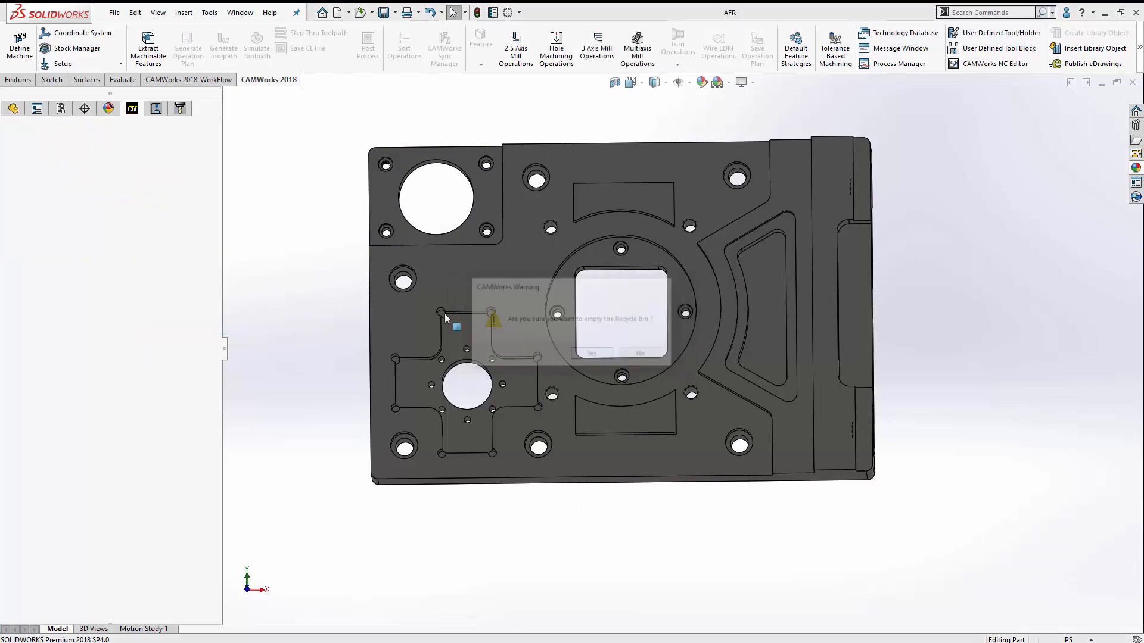
Recognize local features for the corner pocket's floor face using Smart pick and inspect the resulting slot from a tilted view.
left_click(389, 191)
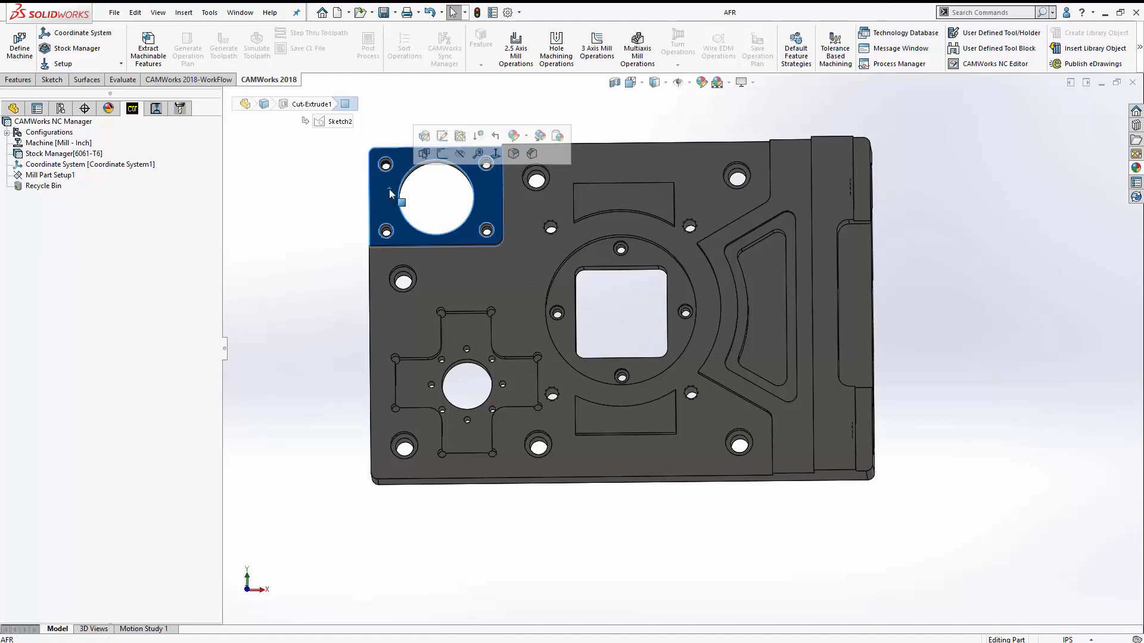
right_click(44, 174)
left_click(114, 210)
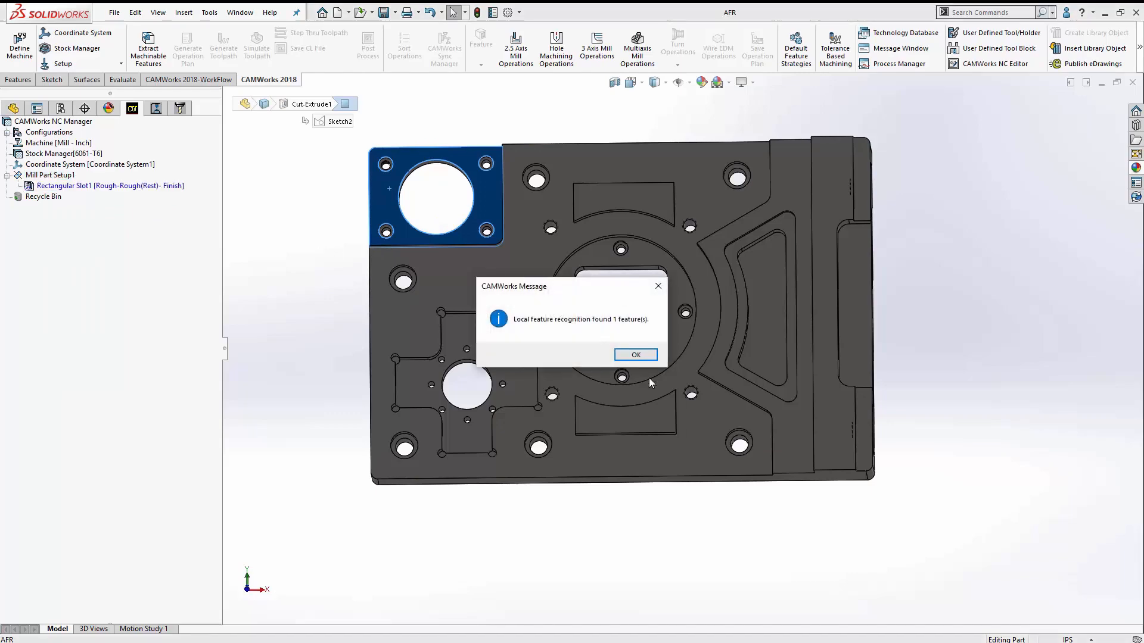
left_click(635, 355)
left_click(131, 185)
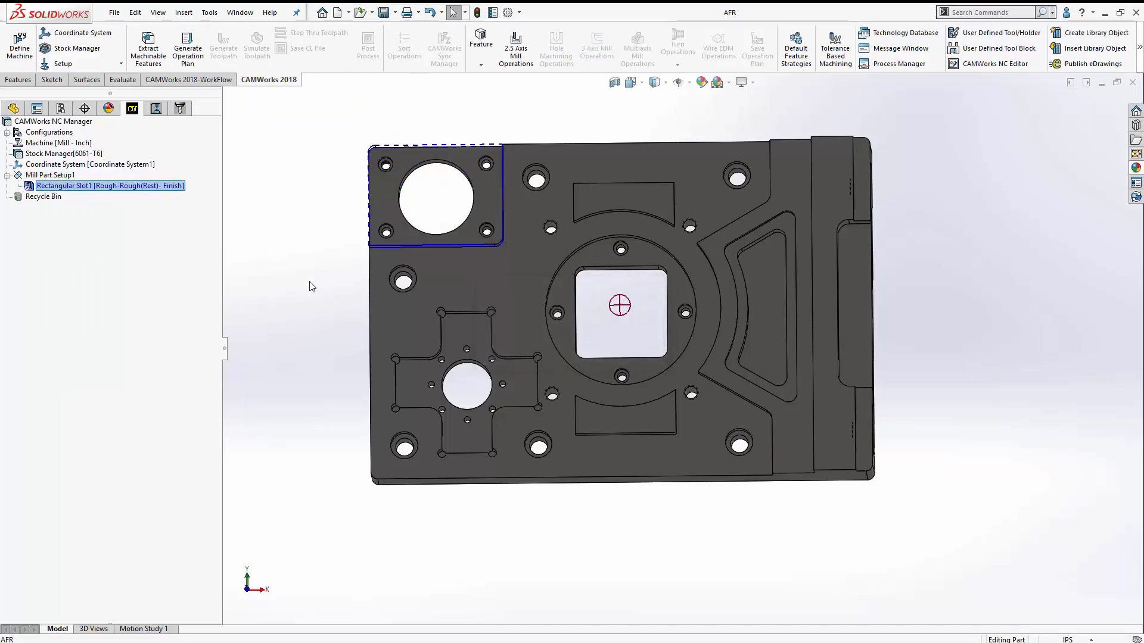
middle_click_drag(309, 283, 307, 216)
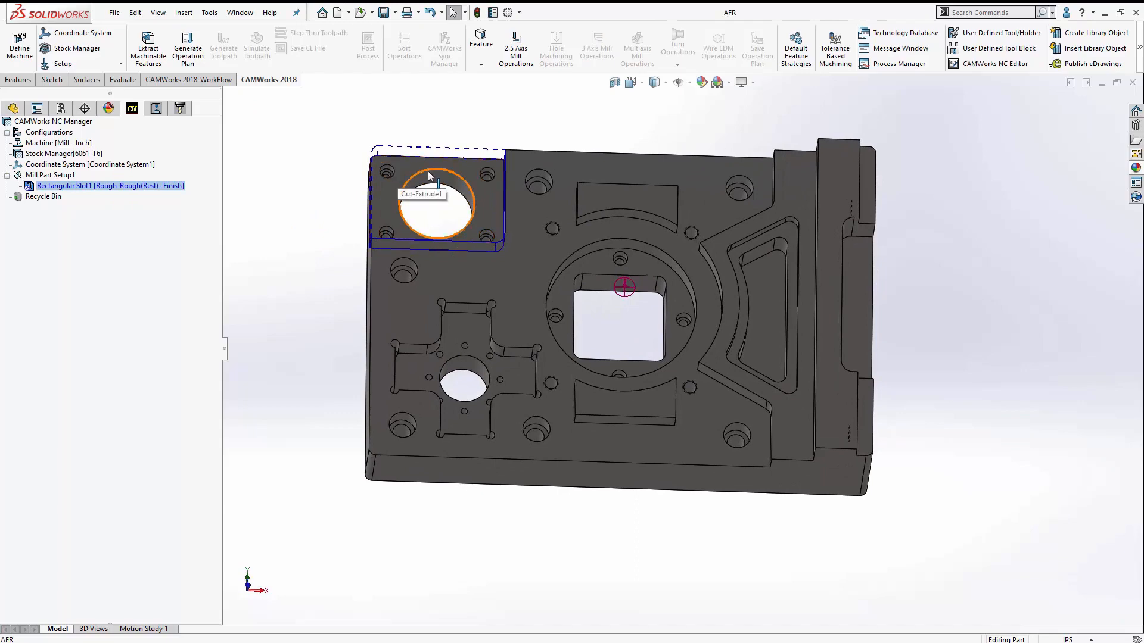
mouse_move(310, 279)
middle_mouse_down()
mouse_move(286, 240)
mouse_move(306, 271)
mouse_move(293, 304)
mouse_move(315, 302)
mouse_move(302, 299)
middle_mouse_up()
Delete the Rectangular Slot1 feature from Mill Part Setup1 and empty the recycle bin.
right_click(84, 186)
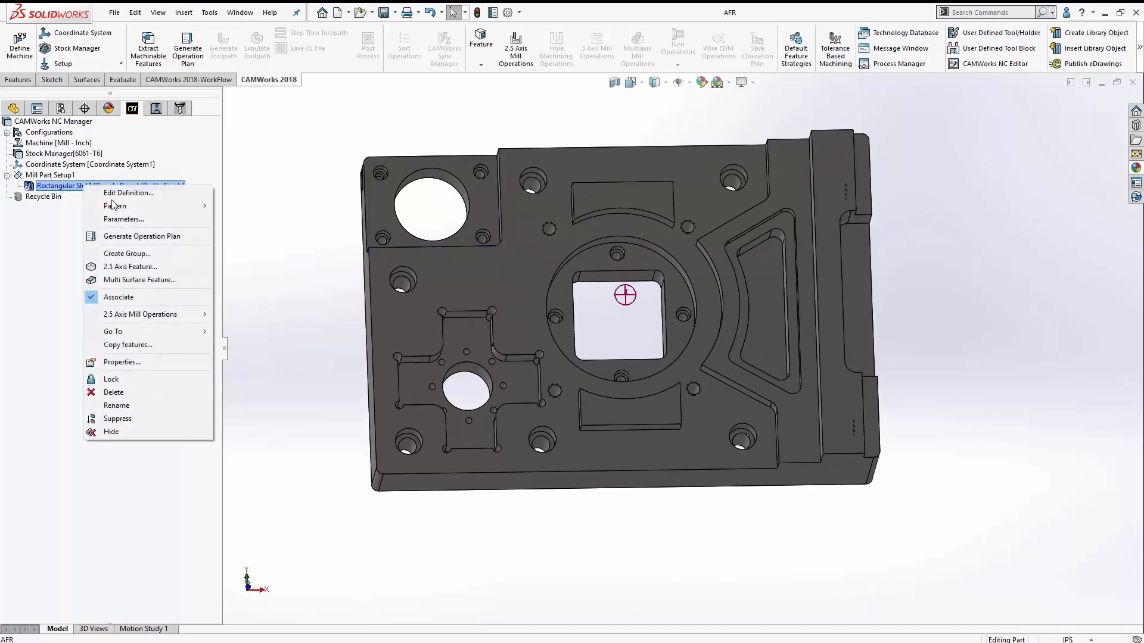
left_click(119, 393)
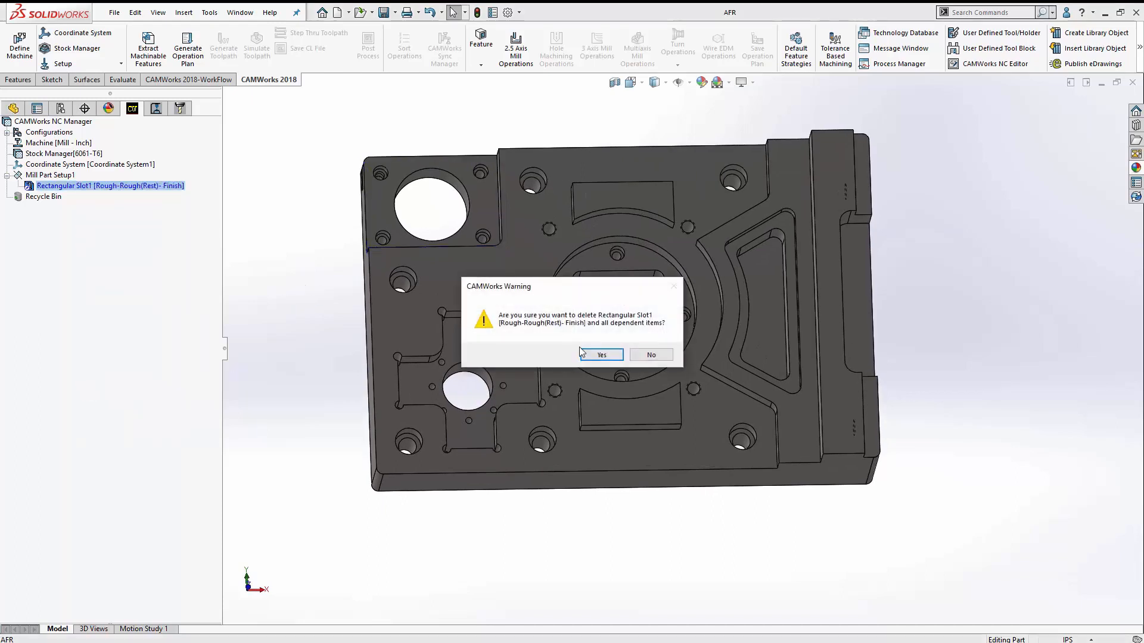
left_click(594, 355)
right_click(43, 185)
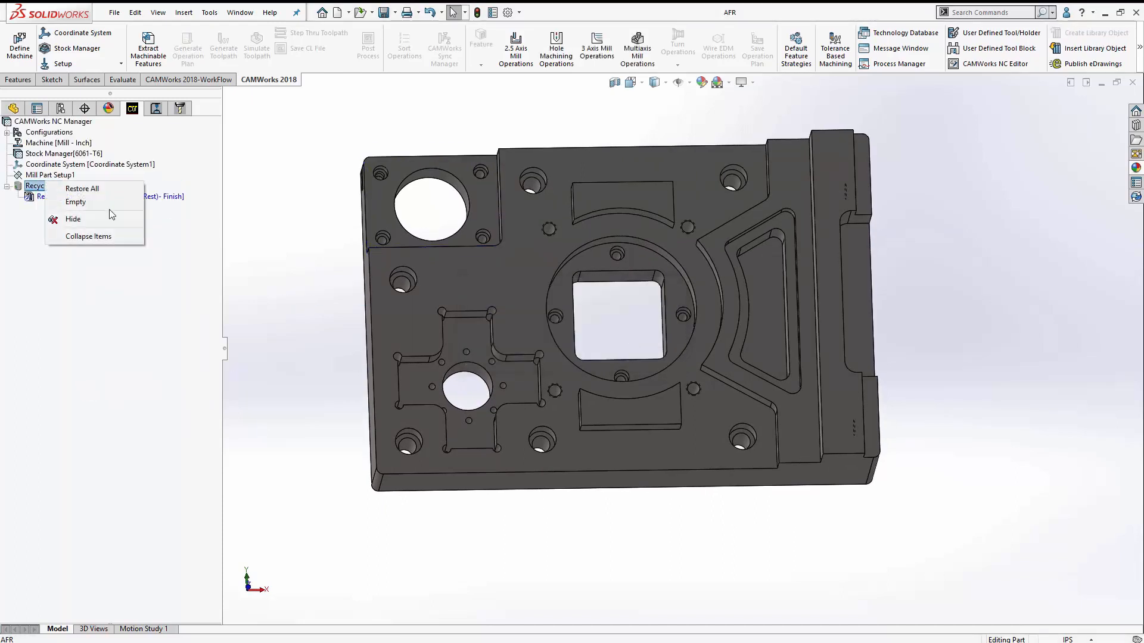
left_click(108, 206)
left_click(593, 354)
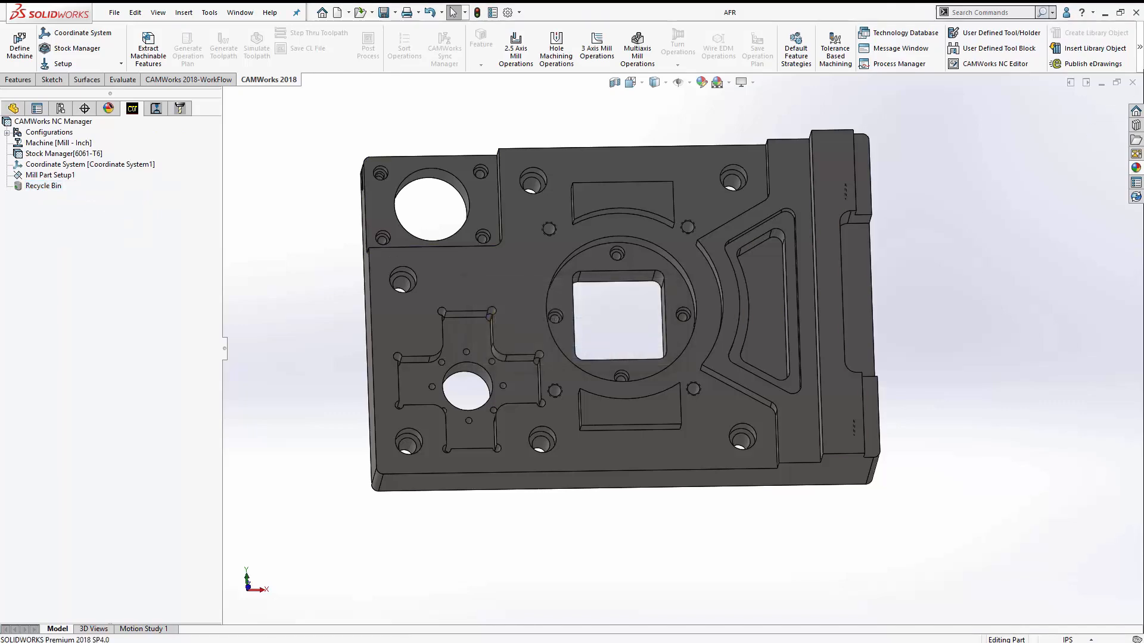
Check the Simplify Features setting in the mill features options and recognize all machinable features of Mill Part Setup1.
mouse_move(1139, 47)
left_click(1122, 96)
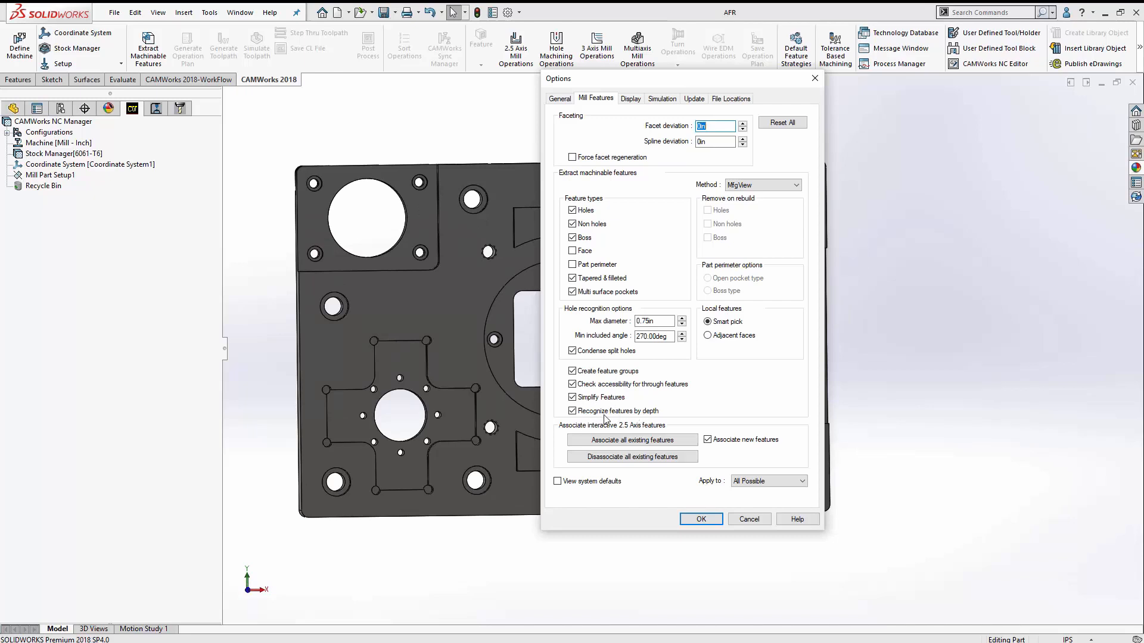
left_click(685, 519)
right_click(43, 178)
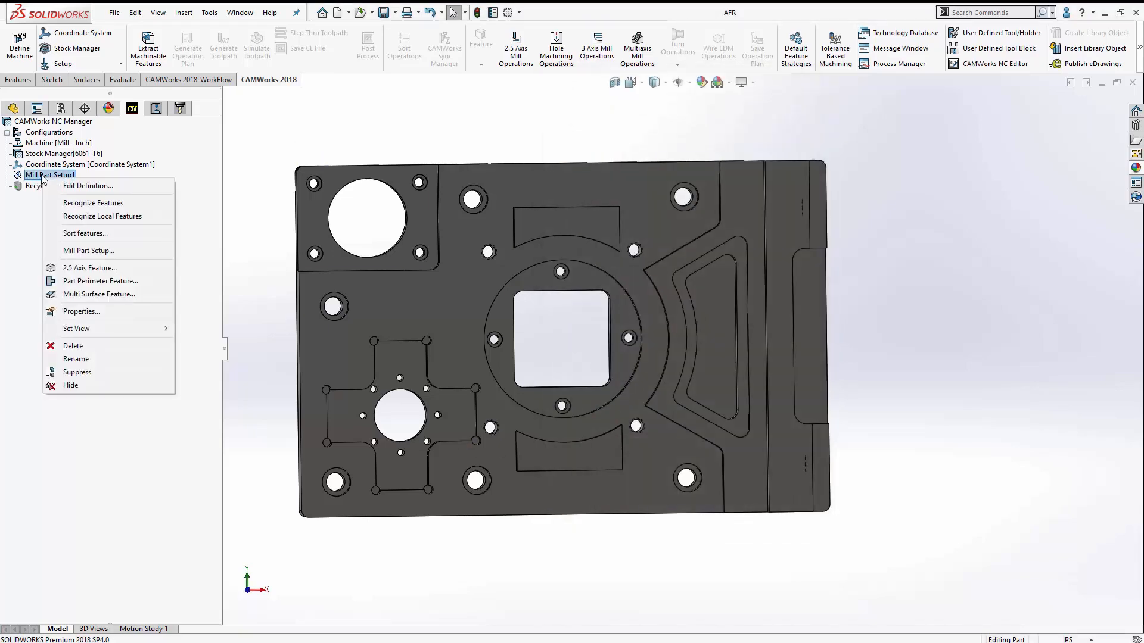
left_click(93, 203)
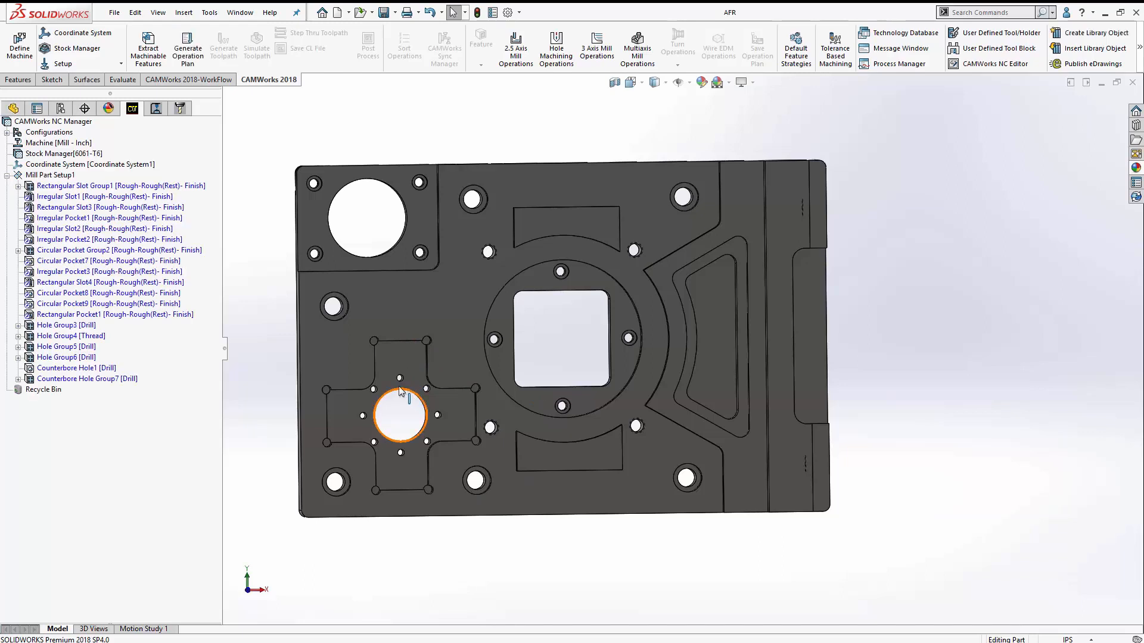
Examine how the Irregular Pocket3 boundary follows the cross-shaped pocket and its floor face near the corner relief holes.
left_click(53, 272)
scroll(375, 373, "down", 6)
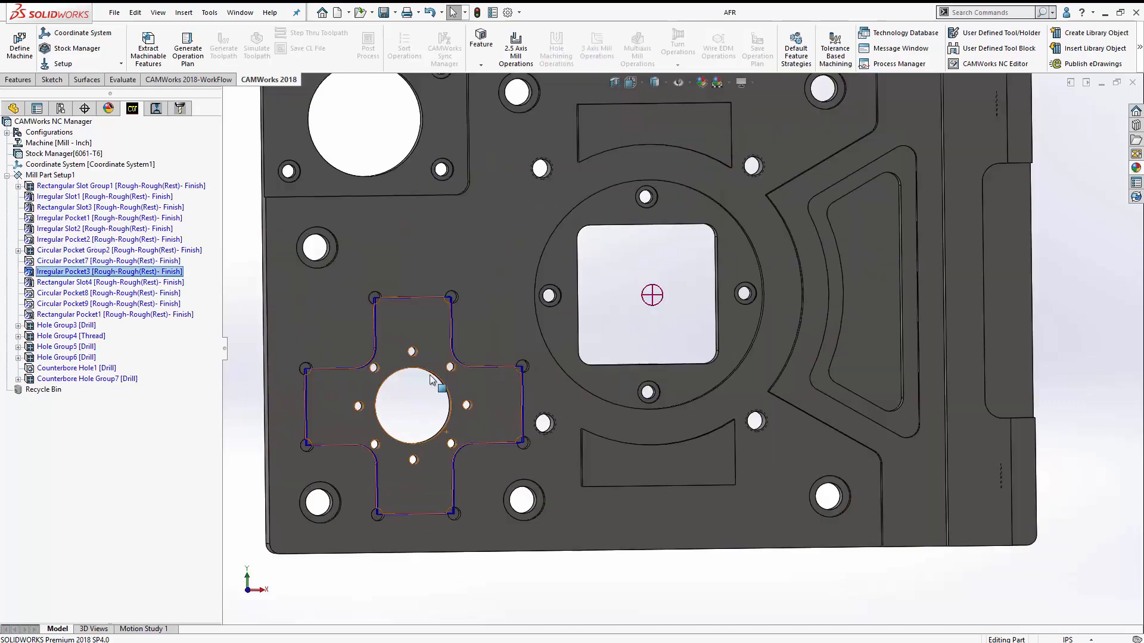
middle_click_drag(472, 291, 475, 298)
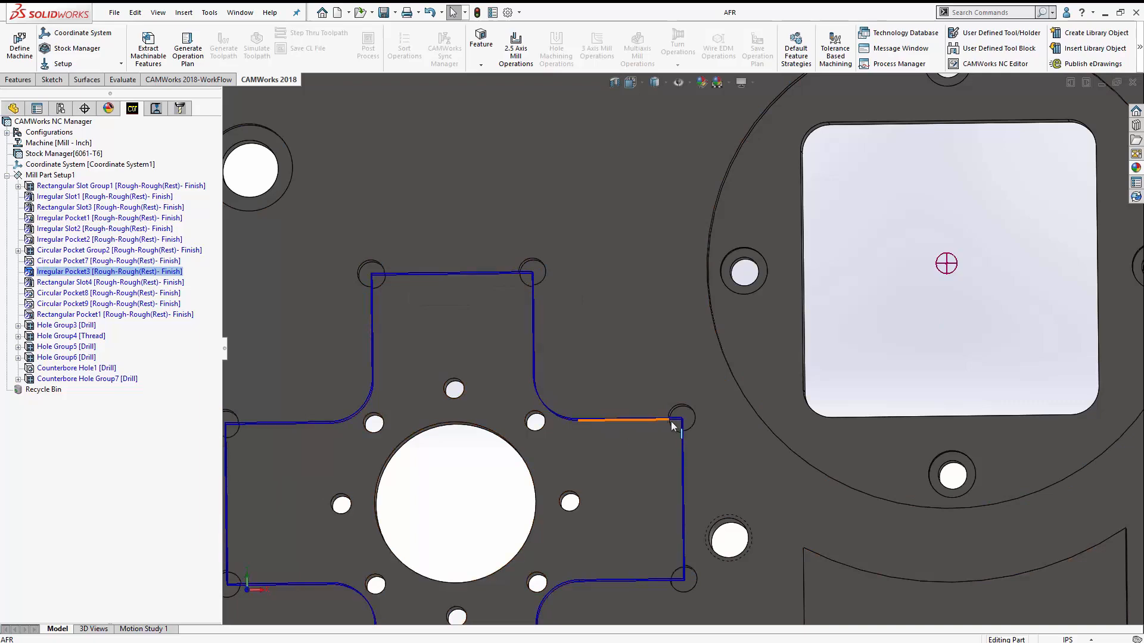
scroll(683, 440, "up", 5)
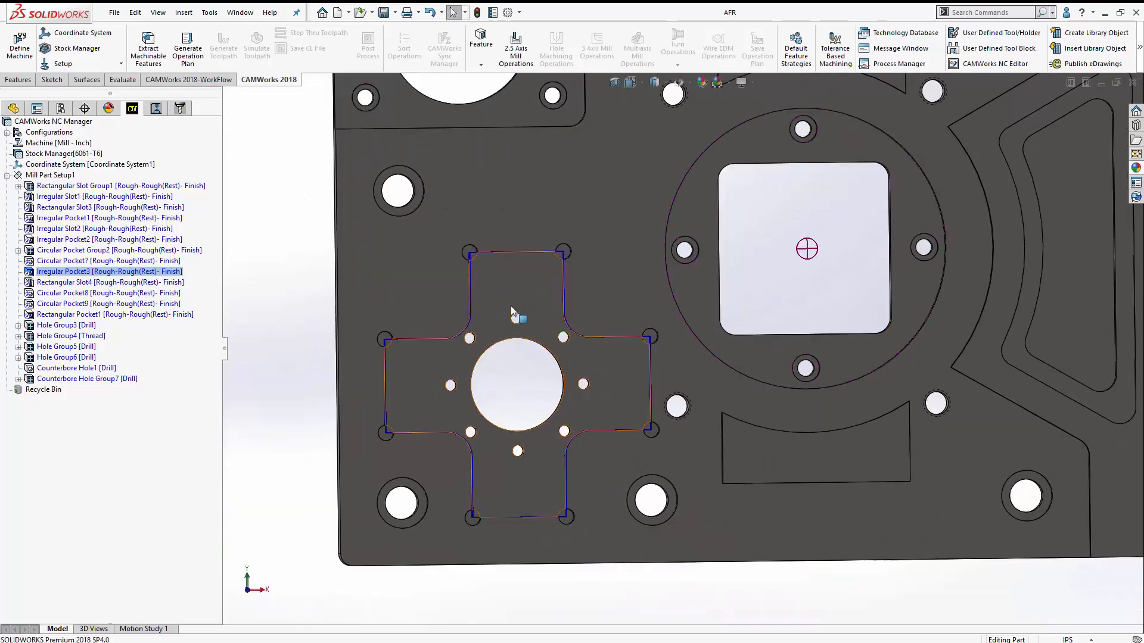
scroll(527, 259, "down", 5)
scroll(528, 259, "down", 2)
left_click(511, 317)
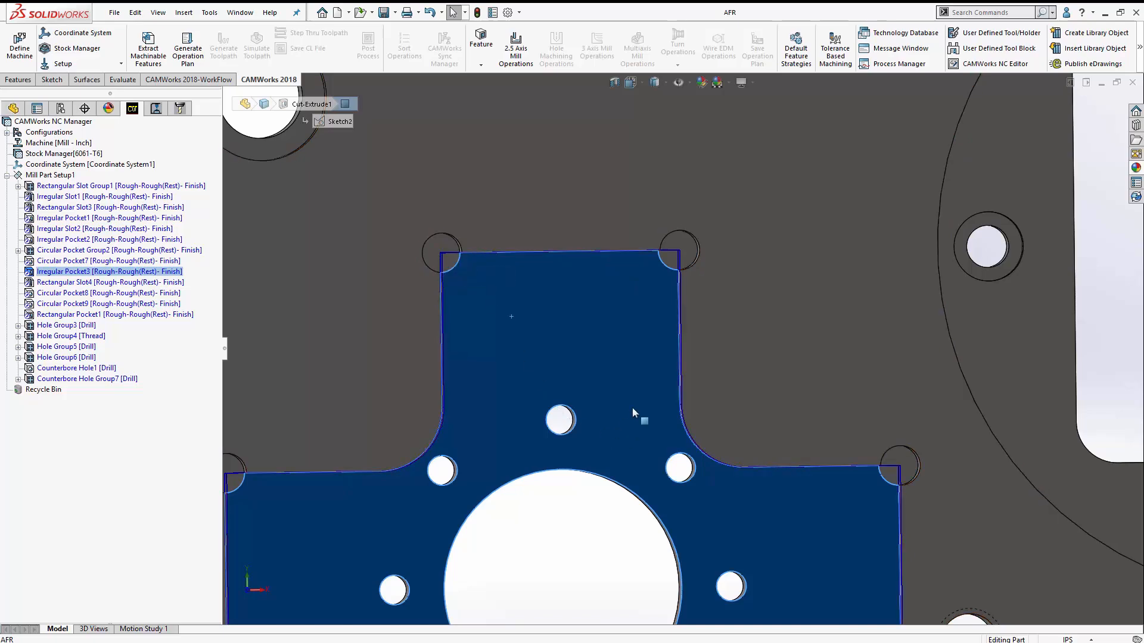
scroll(631, 406, "up", 5)
scroll(649, 307, "down", 5)
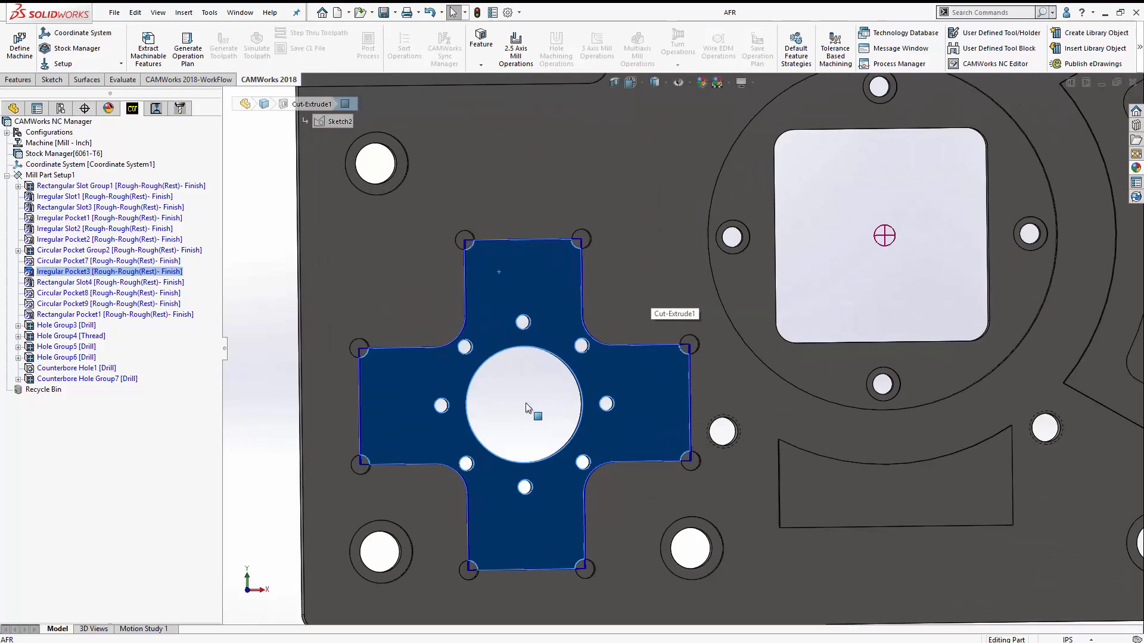
left_click(526, 403)
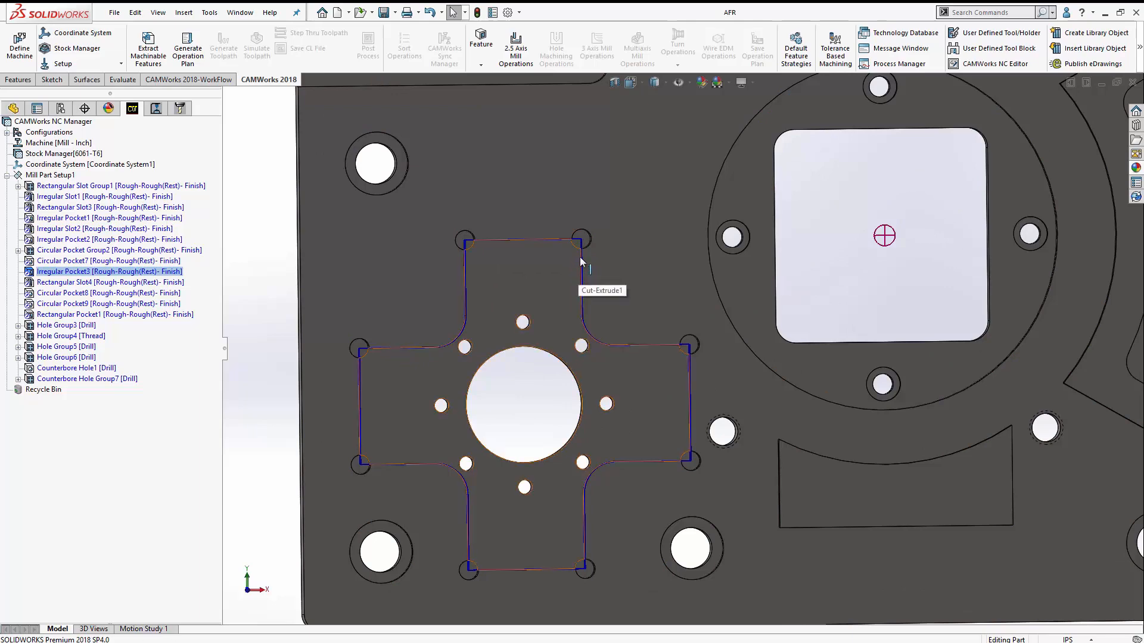
Examine the depth and square corners of Irregular Pocket3 against the relief holes and pocket floor from tilted close-up views.
left_click(464, 242)
scroll(464, 243, "down", 4)
middle_click_drag(543, 270, 536, 153)
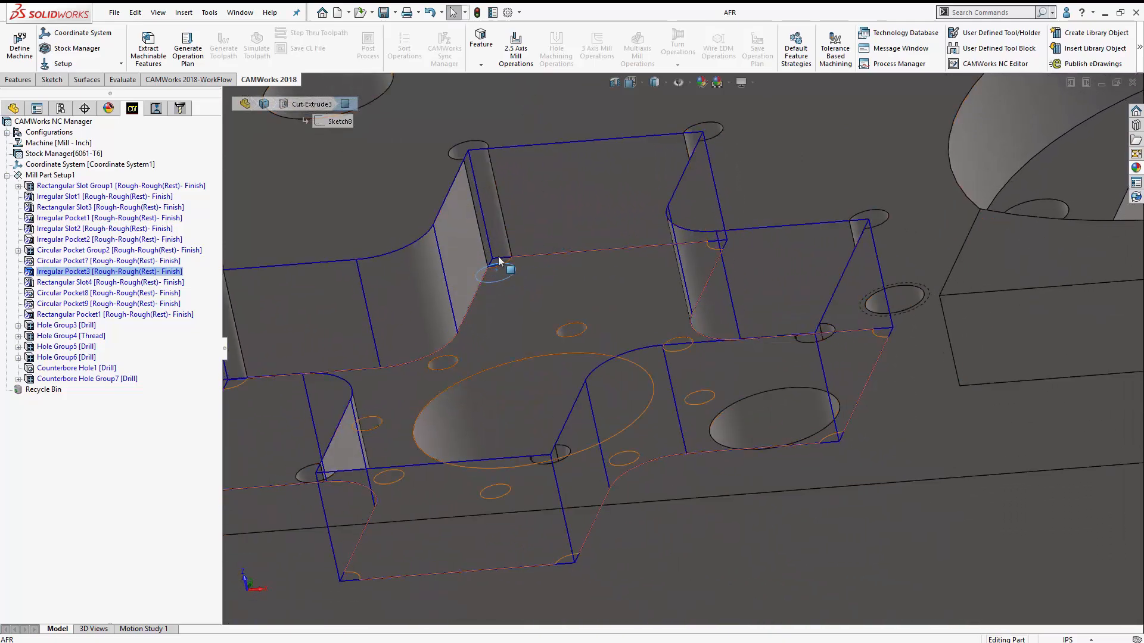
left_click(509, 284)
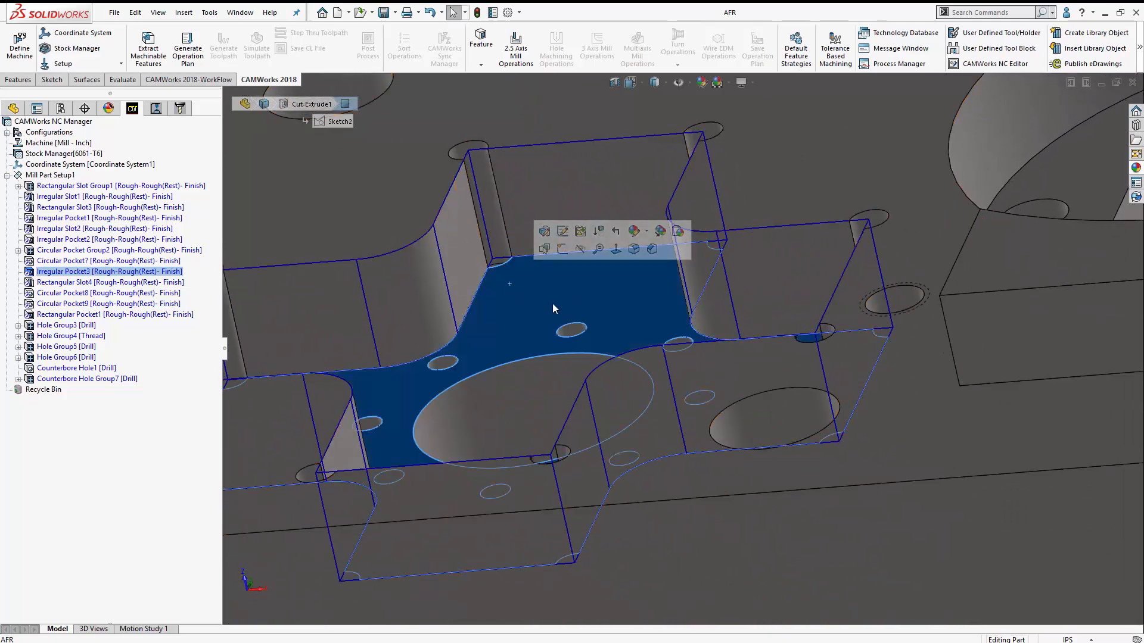
scroll(636, 314, "up", 3)
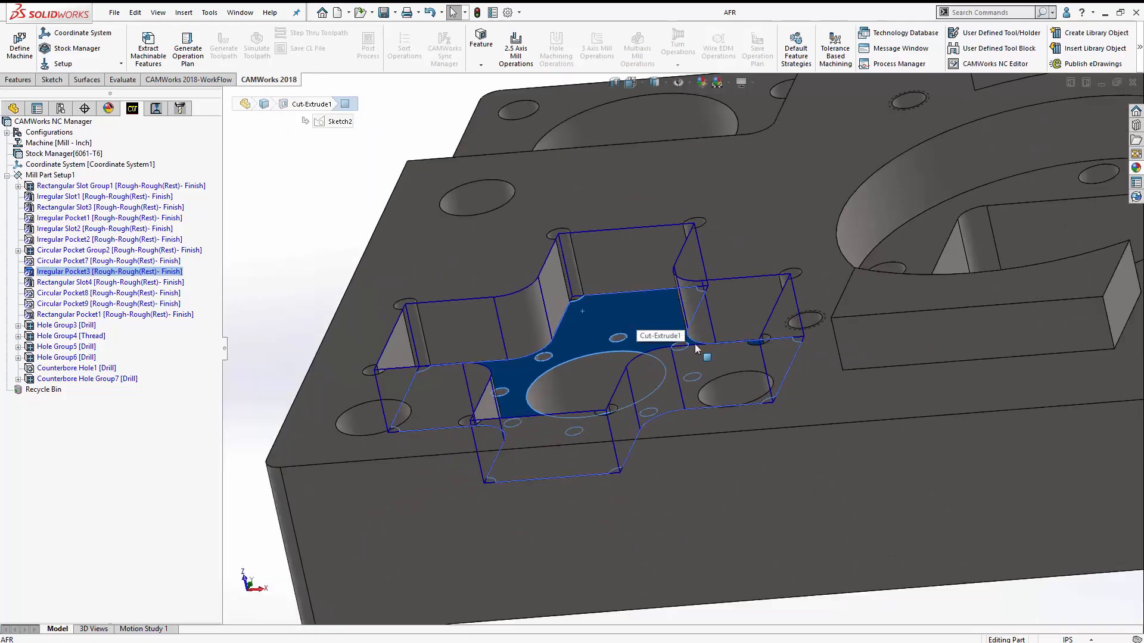
middle_click_drag(696, 344, 646, 478)
left_click(645, 477)
scroll(830, 394, "up", 2)
middle_click_drag(916, 317, 899, 303)
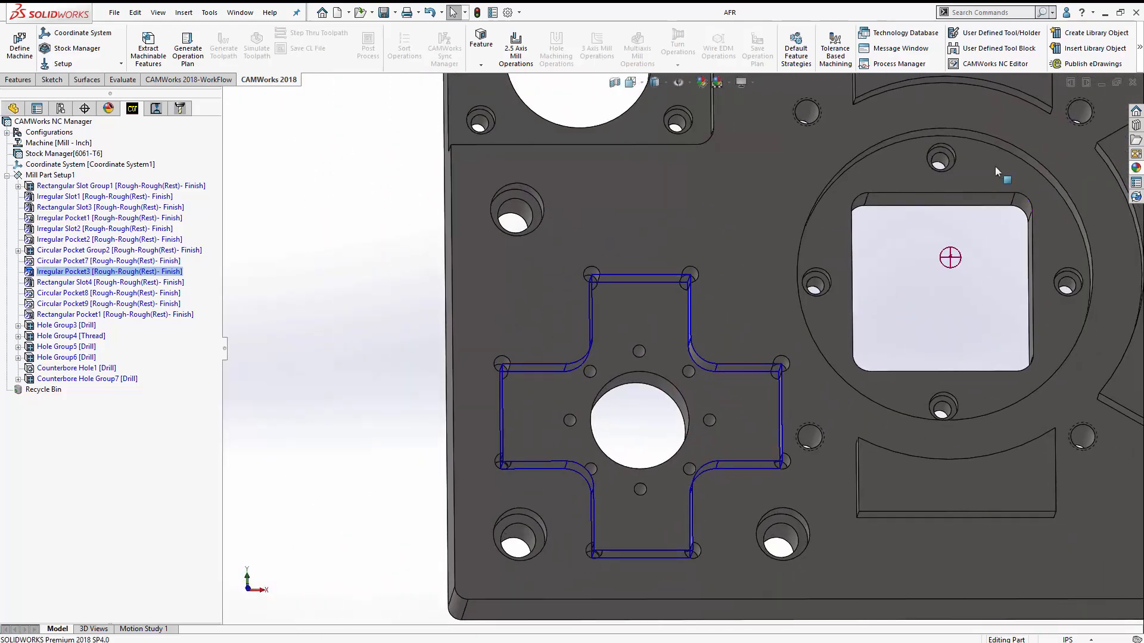
Review the Recognize features by depth setting in the CAMWorks mill features options.
left_click(1140, 63)
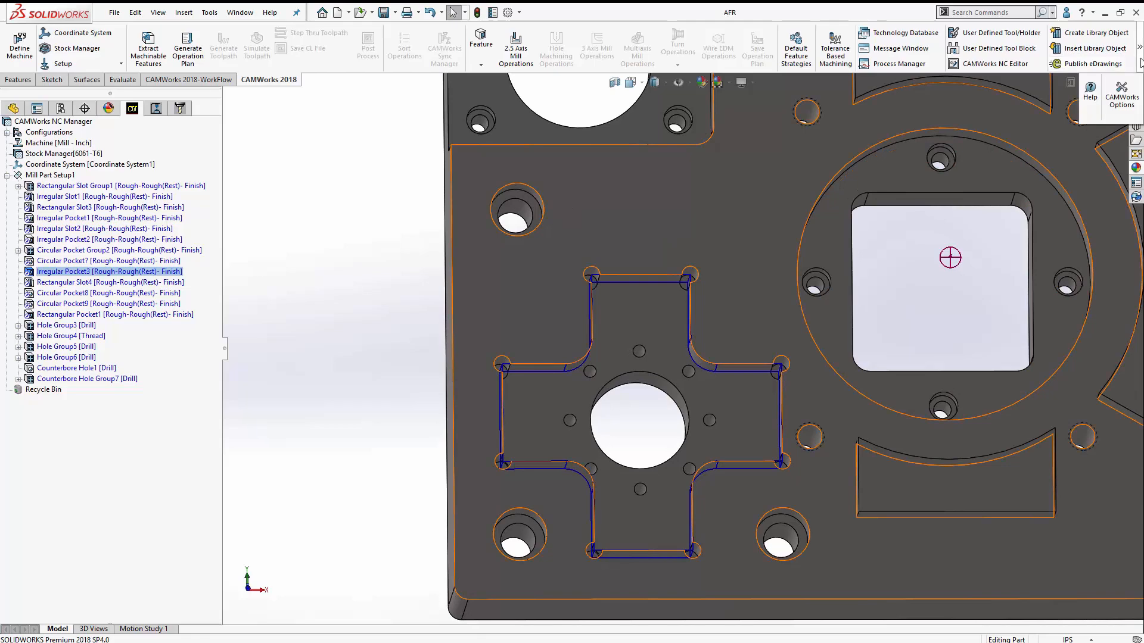
left_click(1128, 98)
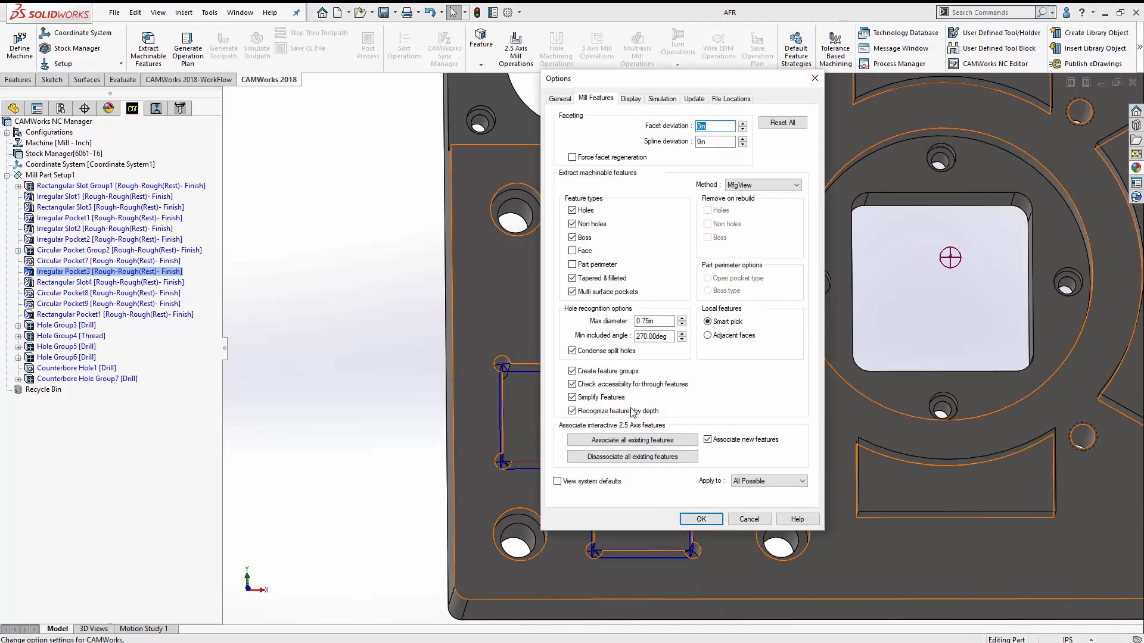
left_click(701, 518)
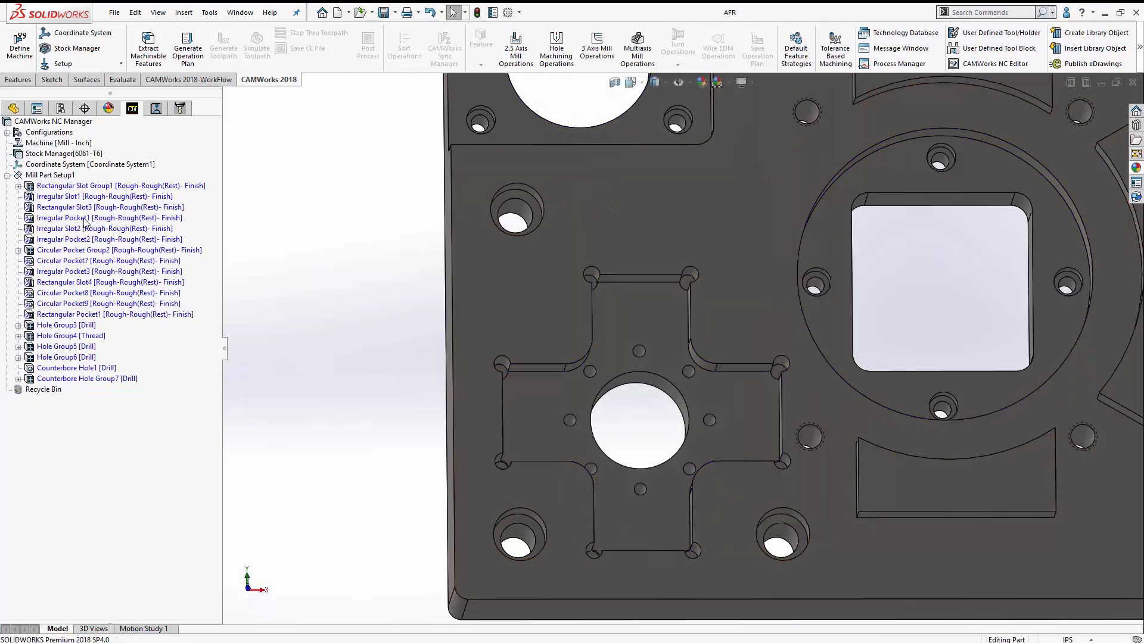
Examine the depth of Irregular Slot2 against its floor face and the stock, and review the mill features options again.
left_click(89, 229)
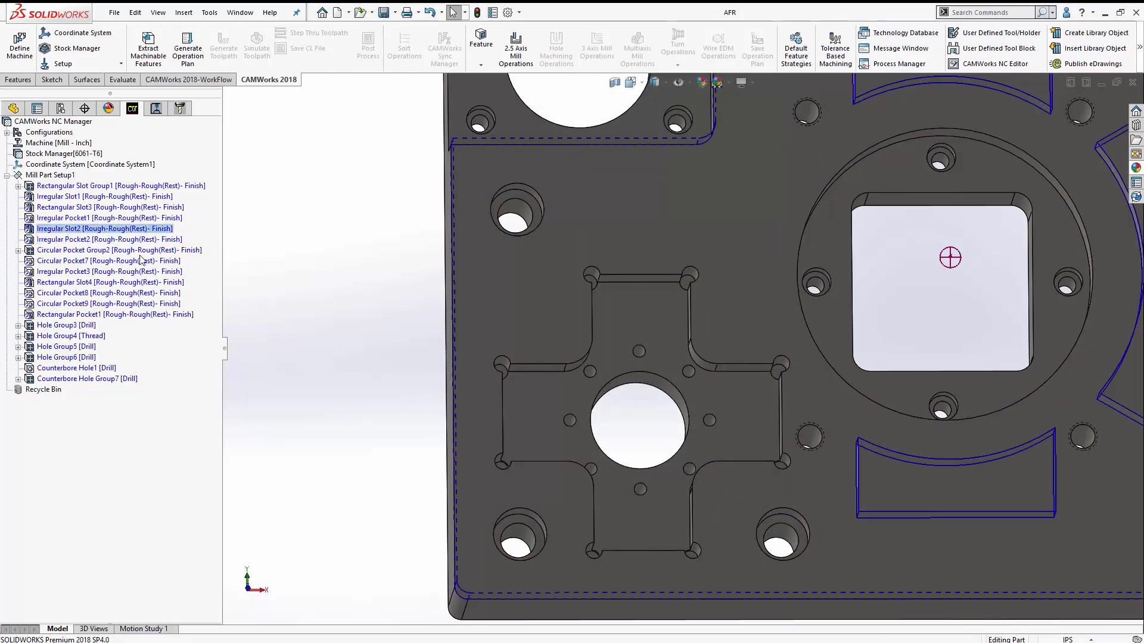
scroll(999, 358, "up", 5)
middle_click_drag(999, 358, 945, 165)
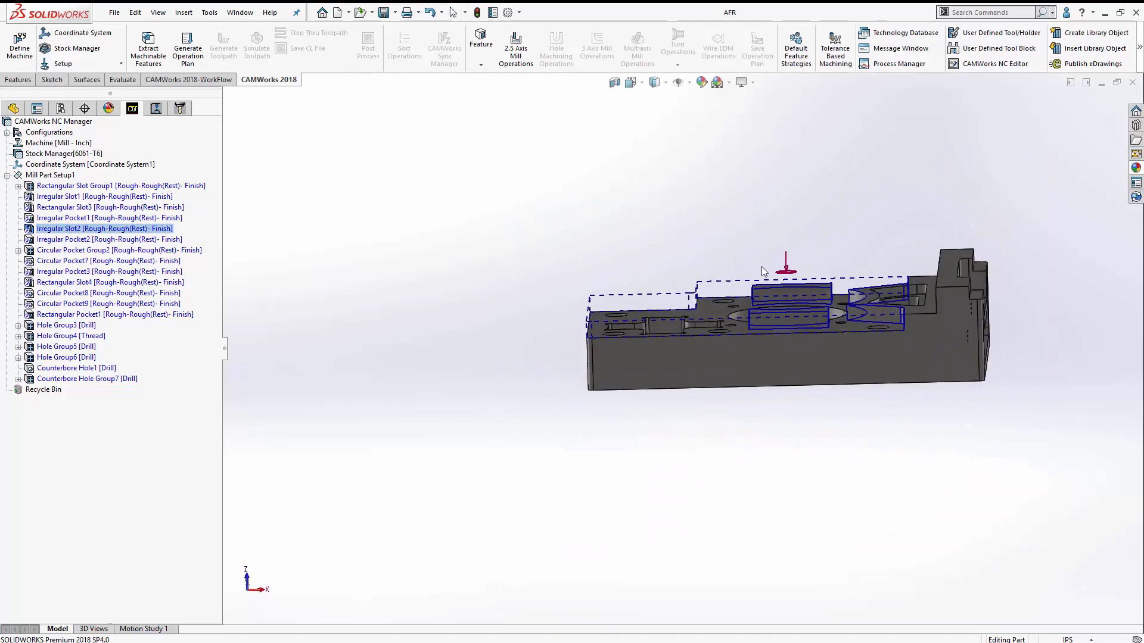
scroll(761, 266, "down", 5)
mouse_move(515, 283)
middle_mouse_down()
mouse_move(502, 225)
mouse_move(493, 242)
mouse_move(509, 274)
middle_mouse_up()
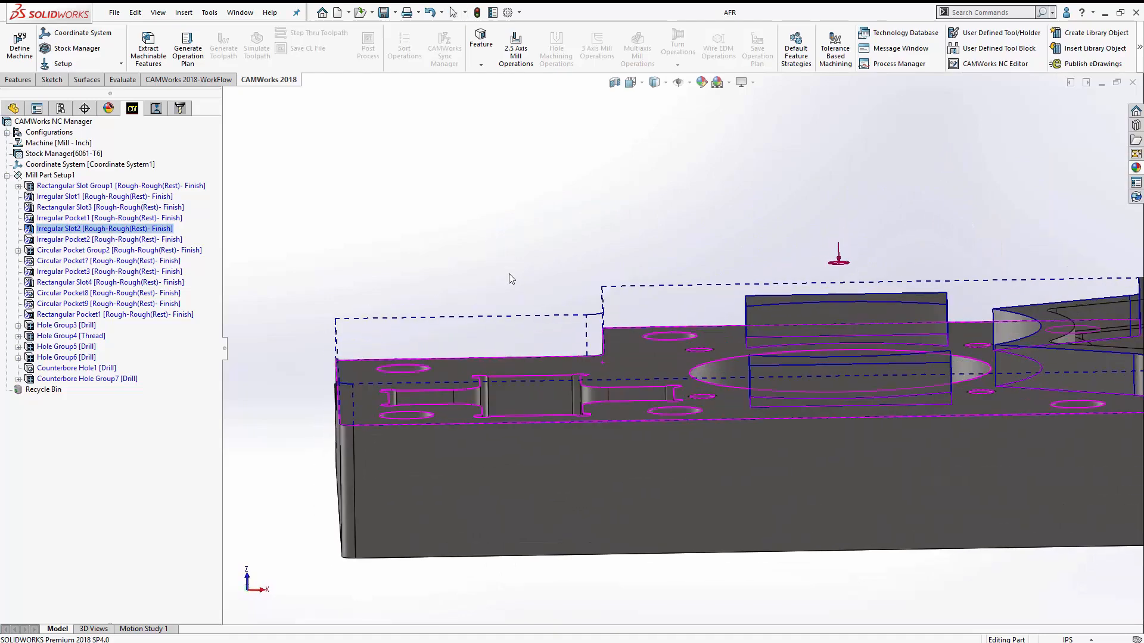
scroll(871, 386, "up", 2)
scroll(901, 403, "down", 1)
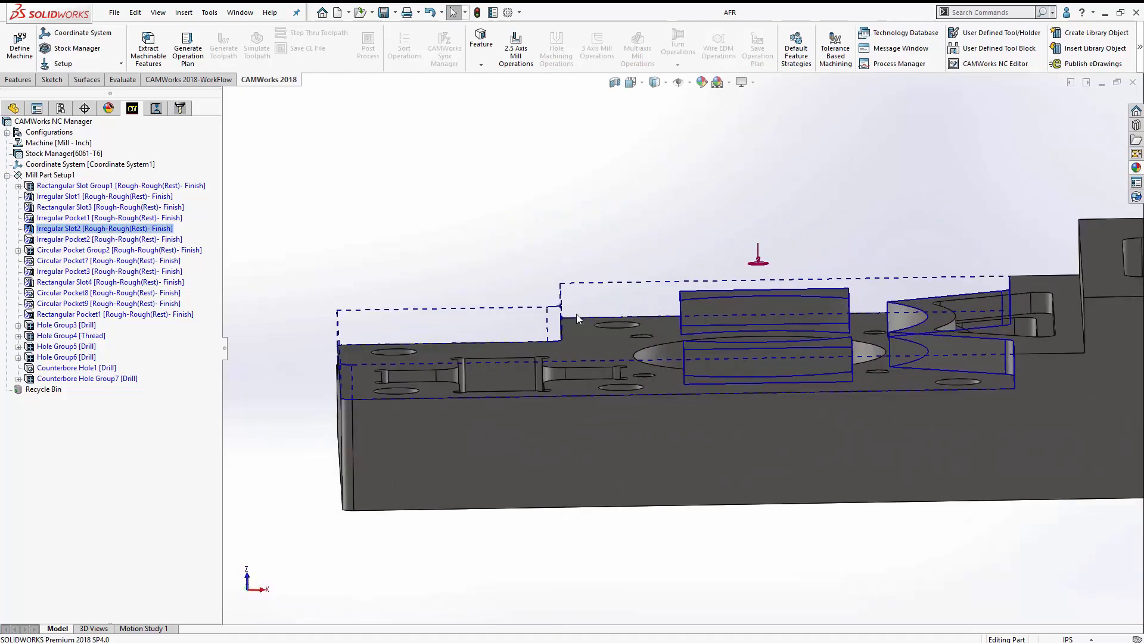
left_click(605, 331)
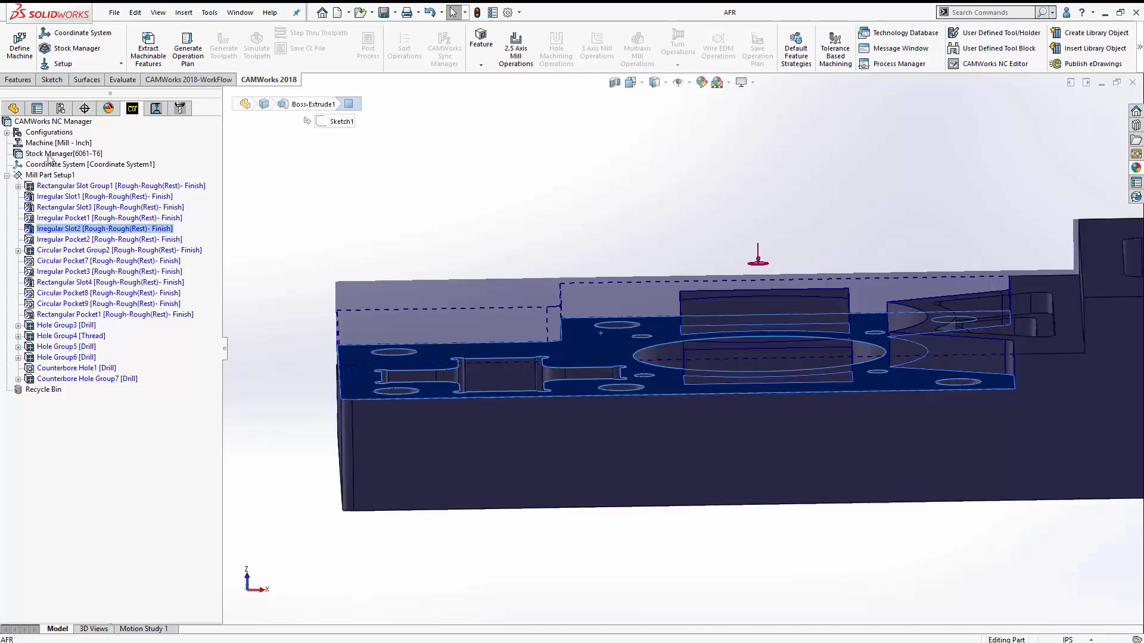
mouse_move(533, 250)
middle_mouse_down()
mouse_move(529, 225)
mouse_move(531, 238)
middle_mouse_up()
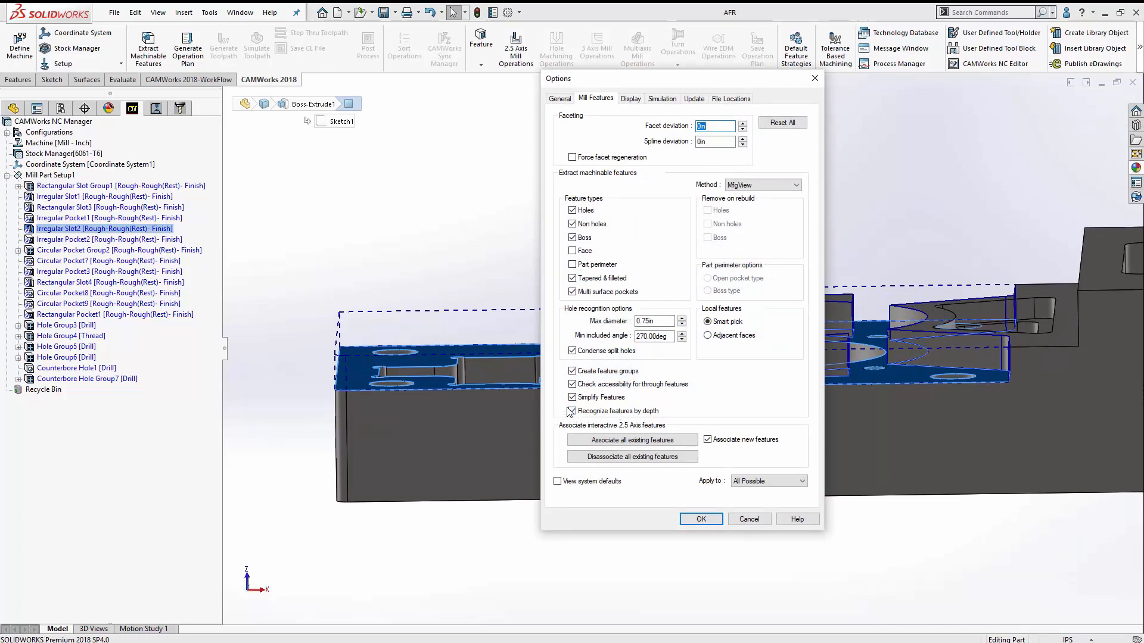
left_click(701, 520)
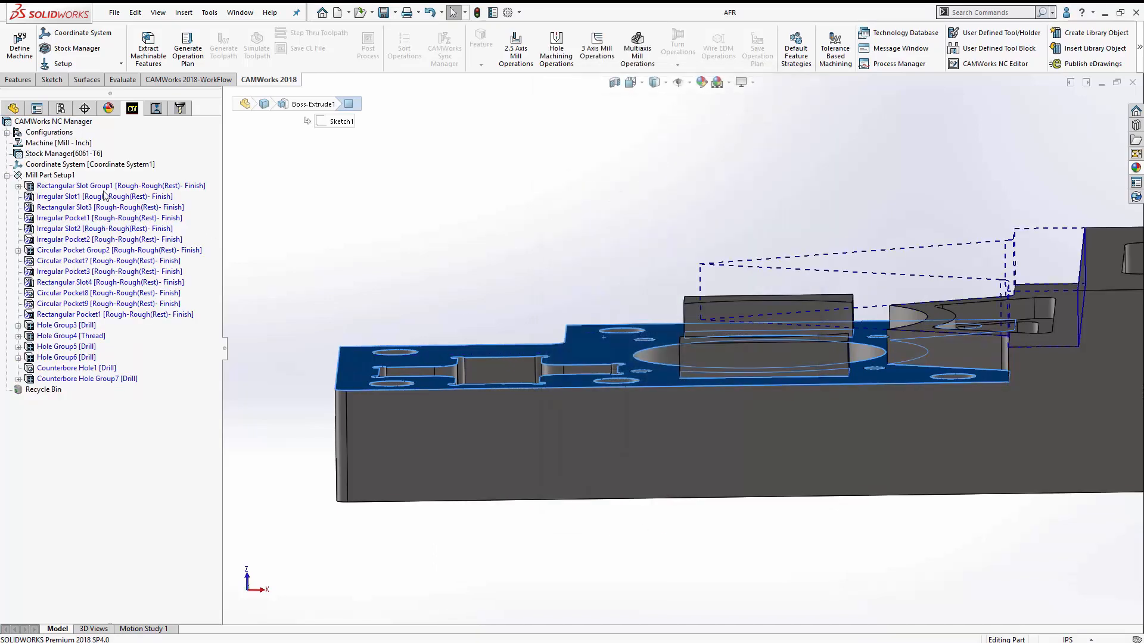
Delete all features of Mill Part Setup1, from Rectangular Slot Group1 through Counterbore Hole Group7.
left_click(100, 187)
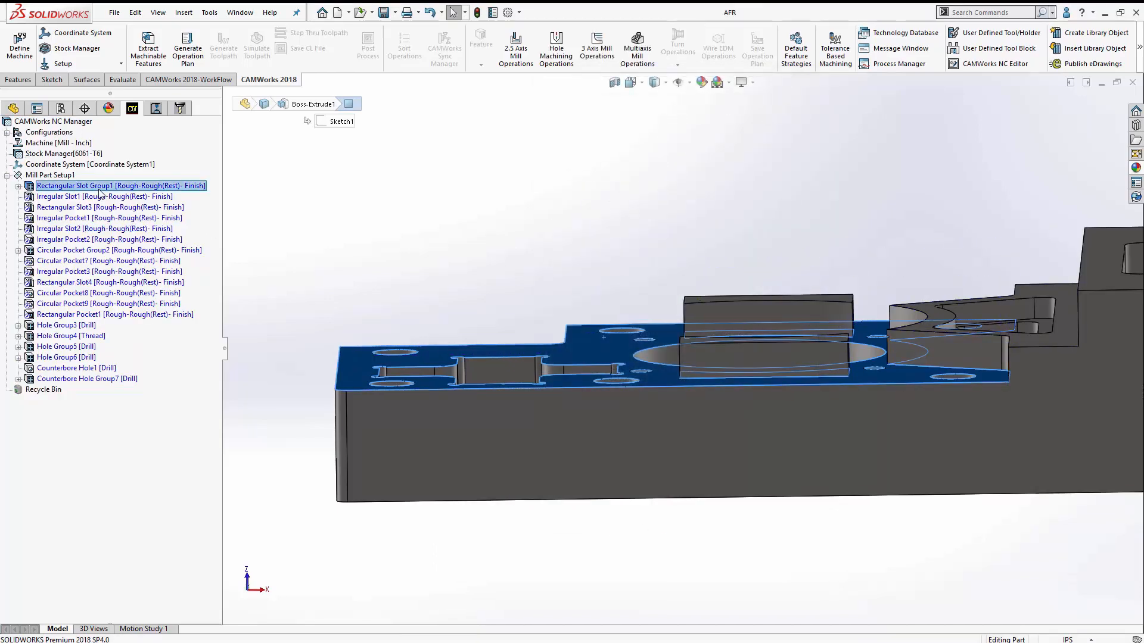
left_click(59, 379, "shift")
right_click(59, 379)
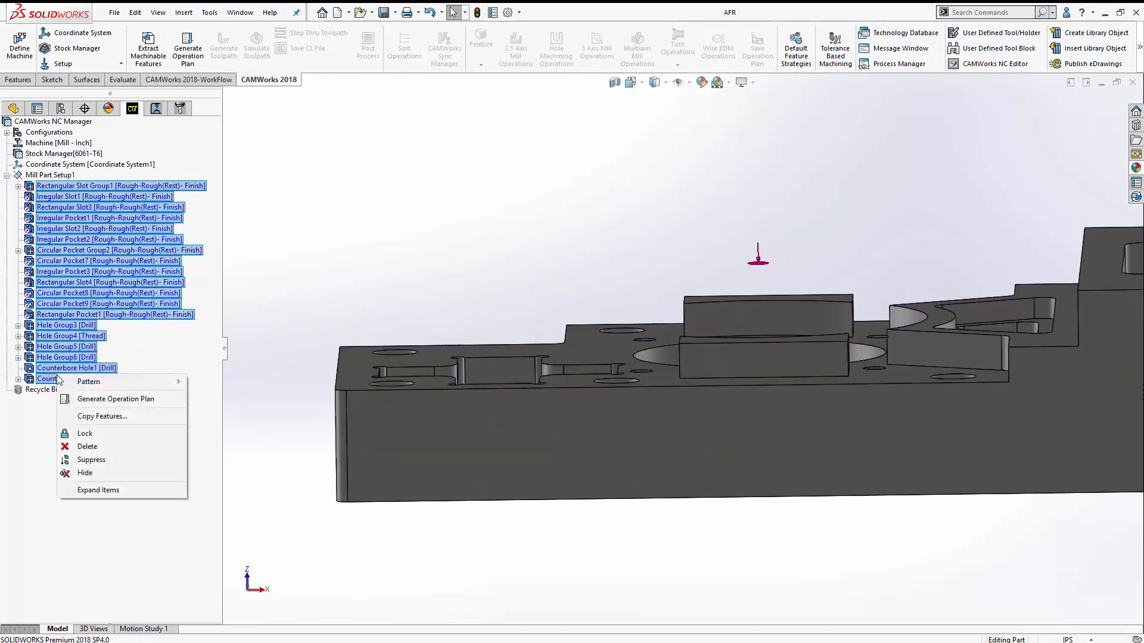
left_click(108, 448)
left_click(611, 355)
Empty the recycle bin and automatically recognize the machinable features of the whole part again.
right_click(40, 187)
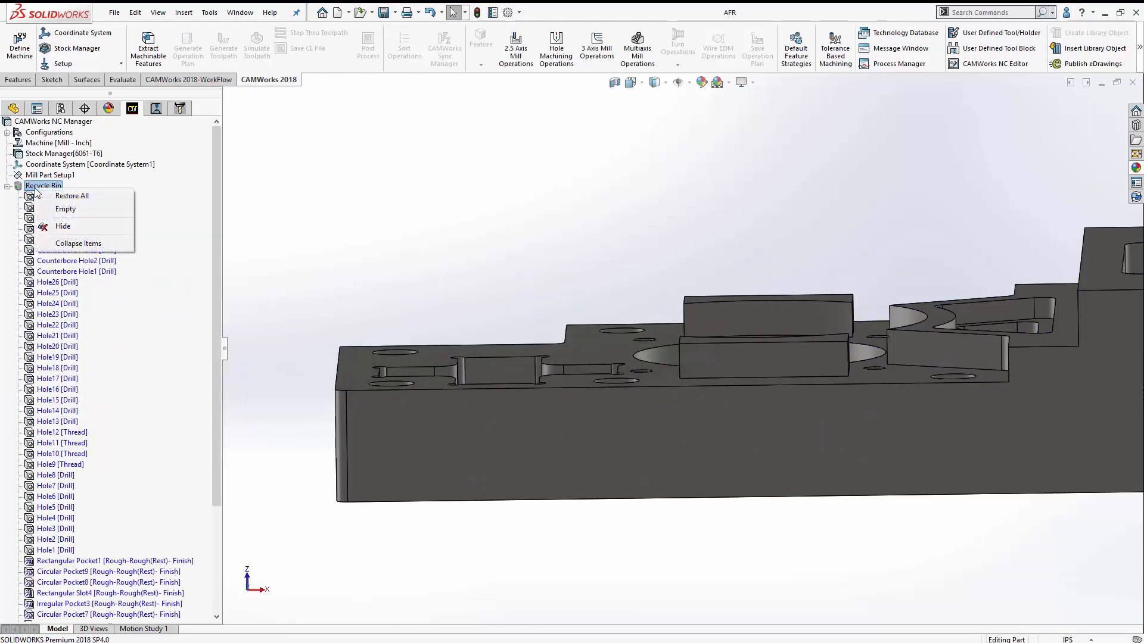
left_click(70, 208)
left_click(605, 355)
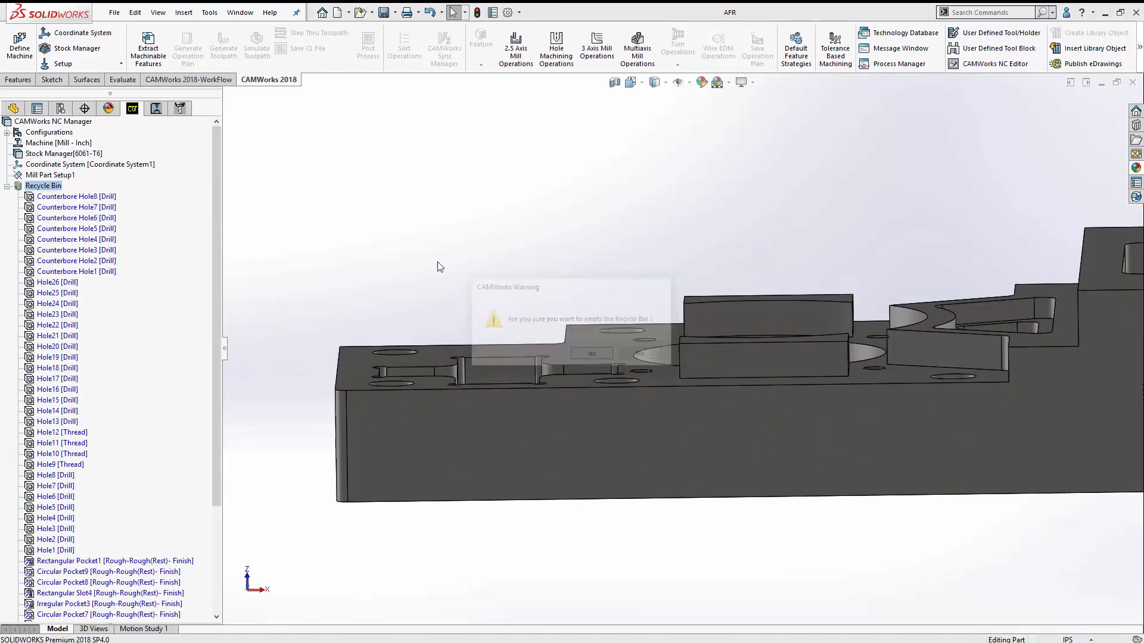
left_click(148, 48)
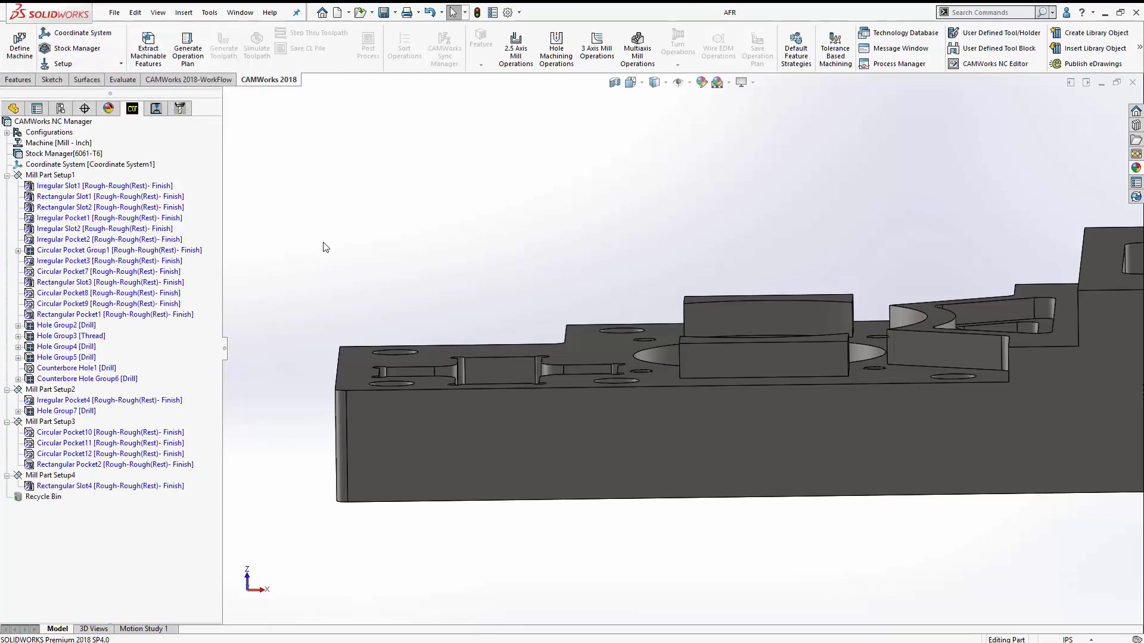
Examine the depth layers covered by Rectangular Slot1 and Irregular Slot2 above the part from tilted views.
left_click(89, 197)
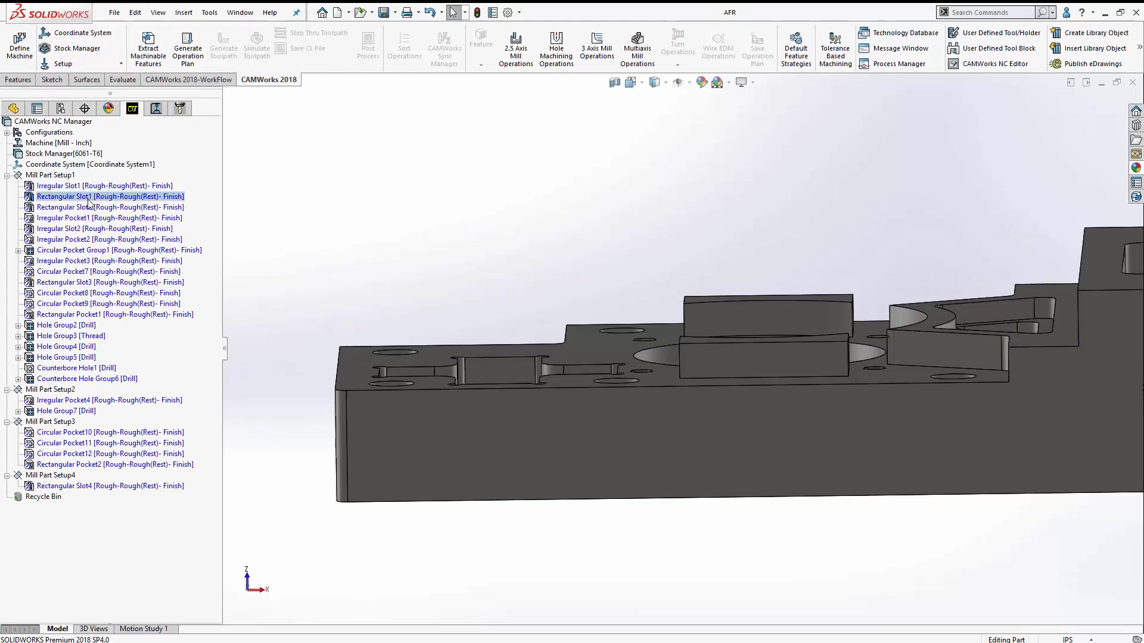
middle_click_drag(692, 262, 778, 279)
middle_click_drag(567, 304, 522, 349)
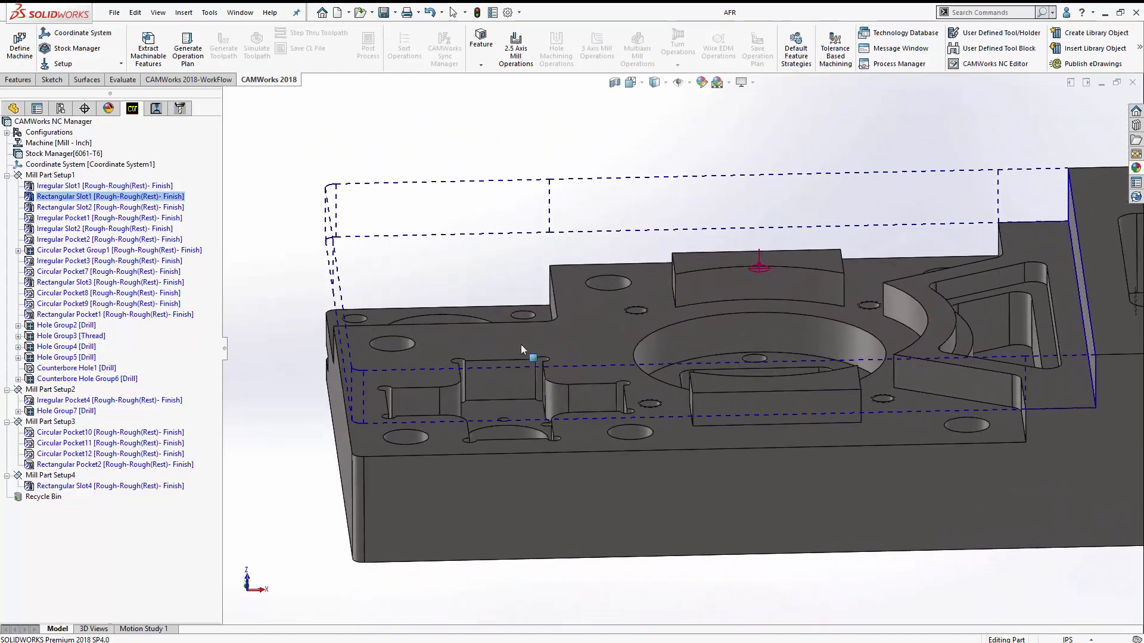
left_click(102, 230)
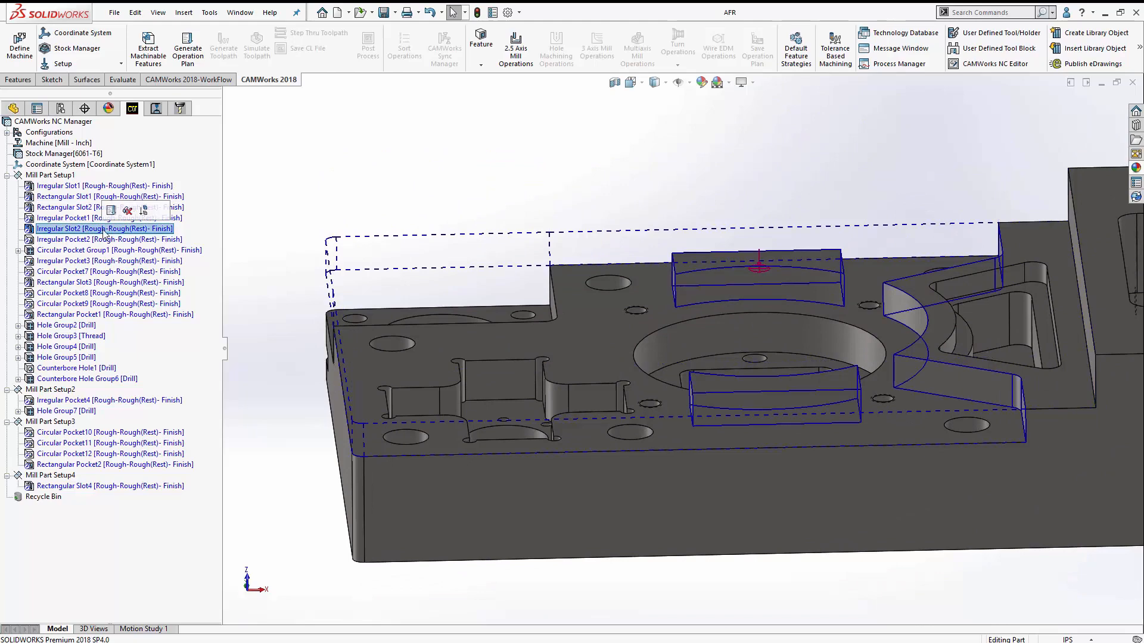
mouse_move(279, 314)
middle_mouse_down()
mouse_move(278, 261)
mouse_move(279, 313)
middle_mouse_up()
key("Escape")
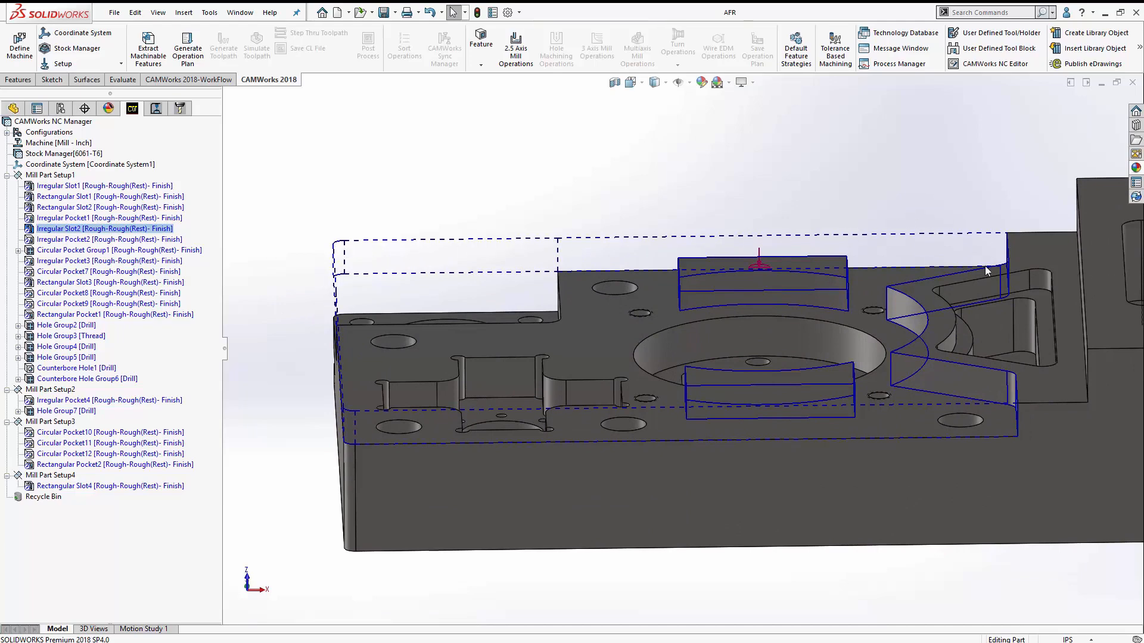
Compare the boundary of Rectangular Slot1 with the stock in side view and inspect the machining coordinate system.
middle_click_drag(396, 223, 437, 187)
left_click(76, 197)
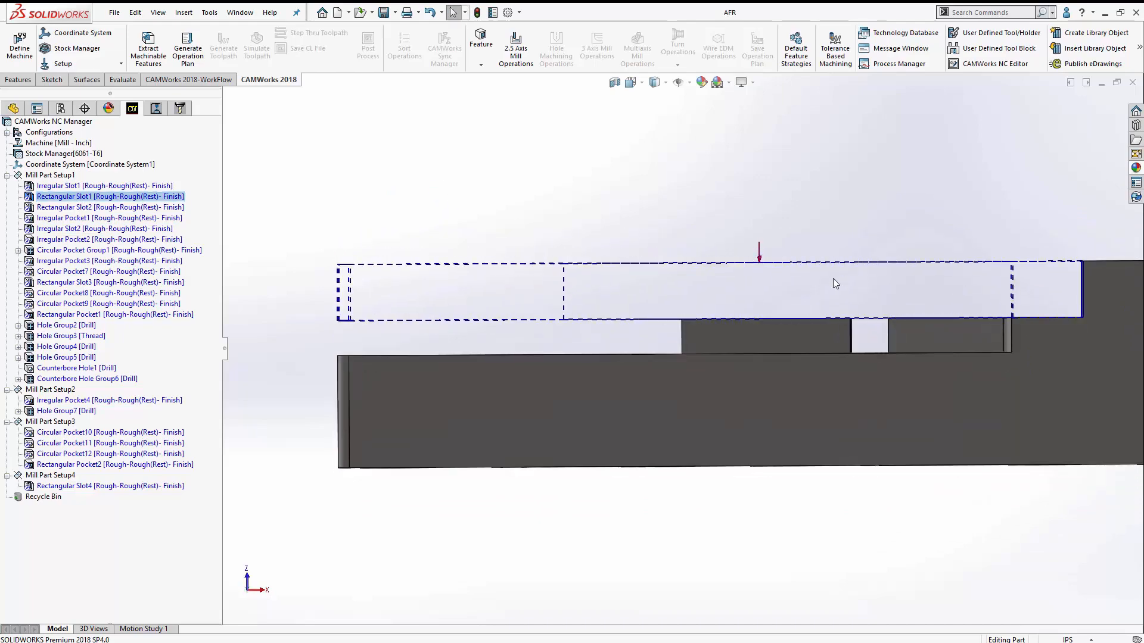
middle_click_drag(597, 209, 591, 192)
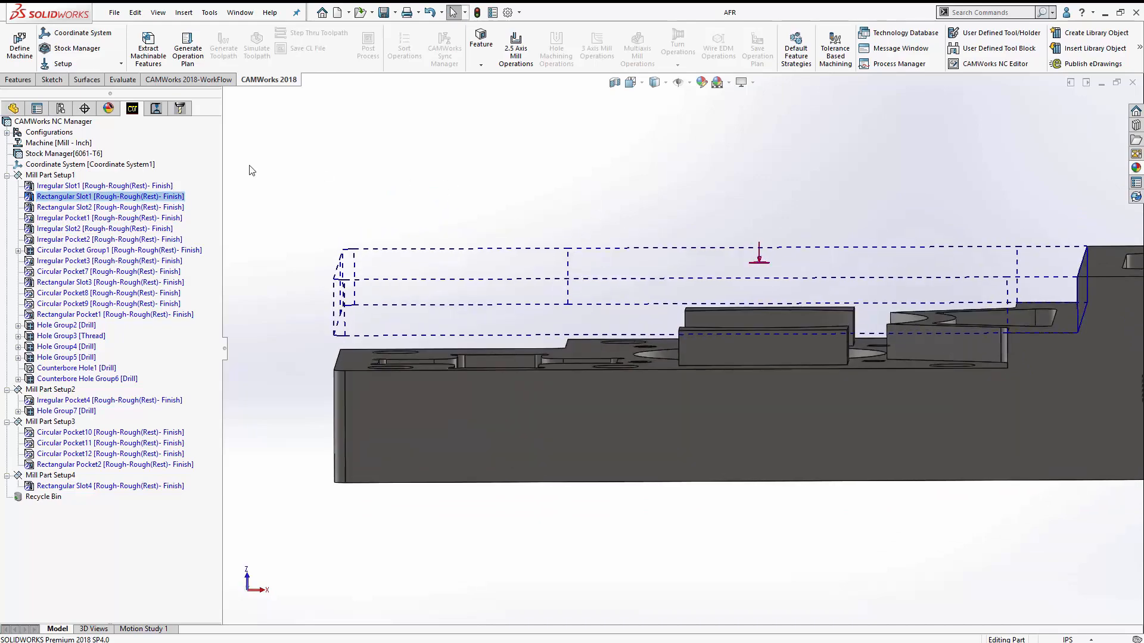
left_click(53, 155)
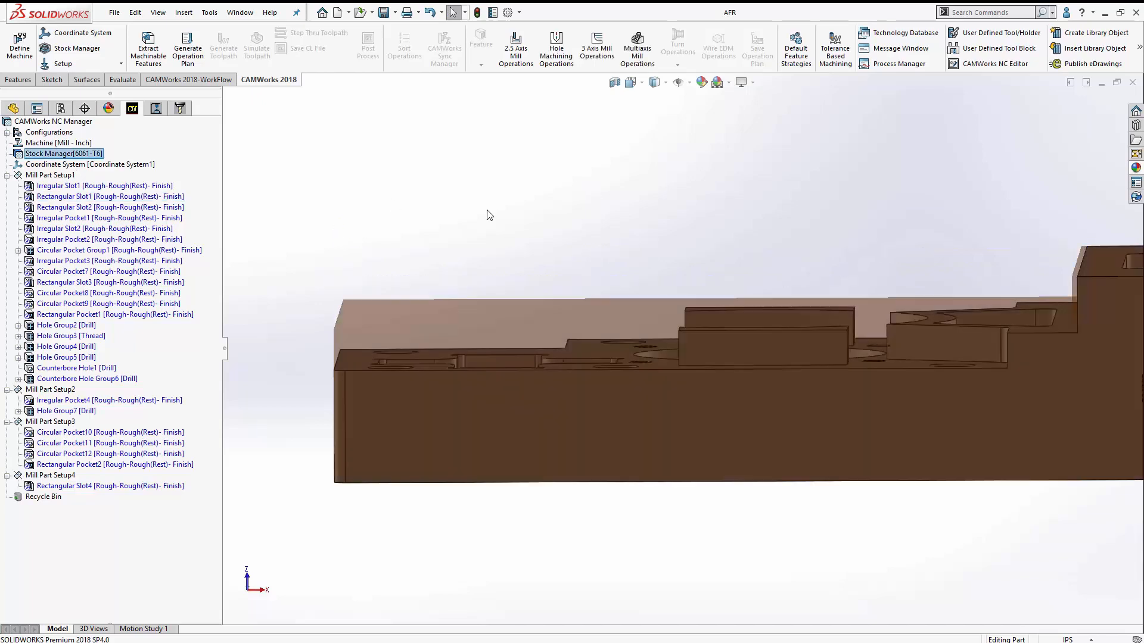
middle_click_drag(485, 215, 485, 196)
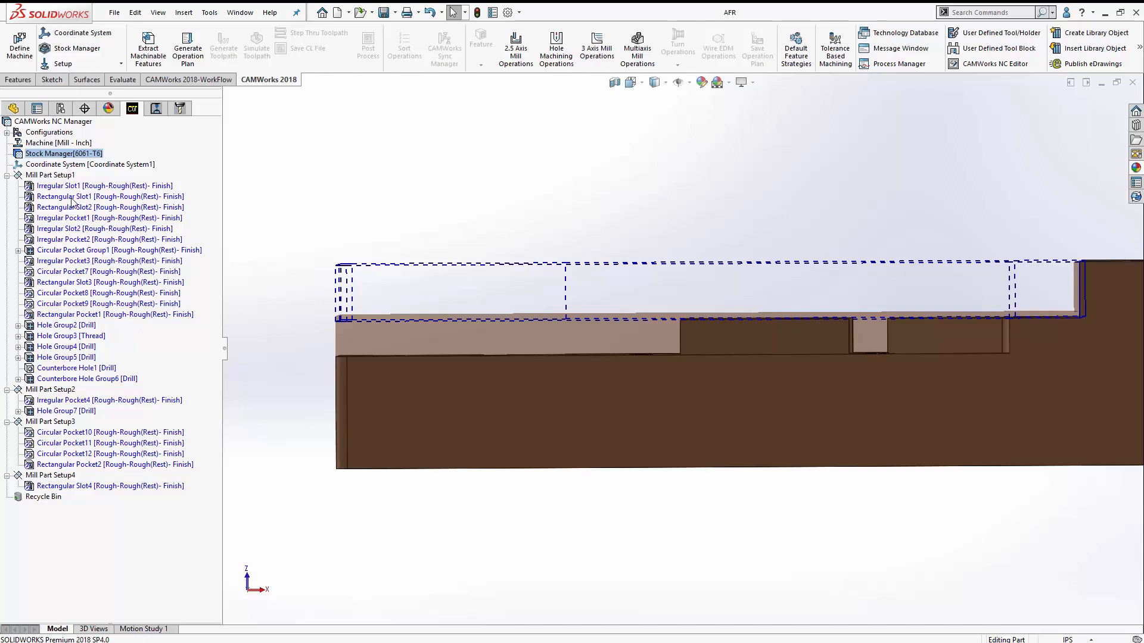
left_click(119, 165)
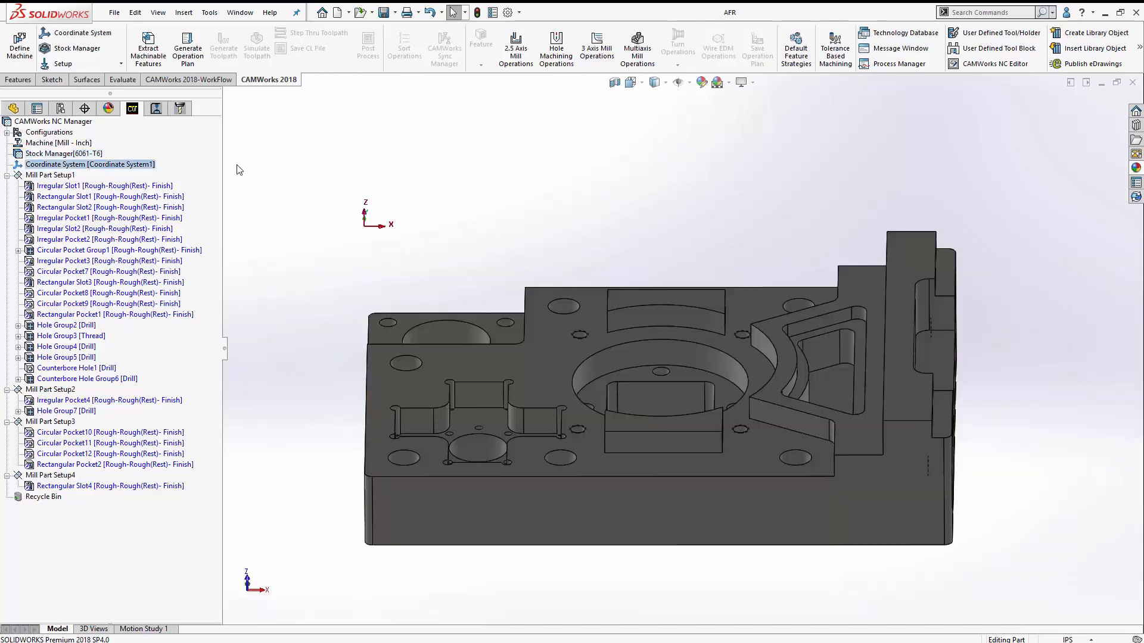